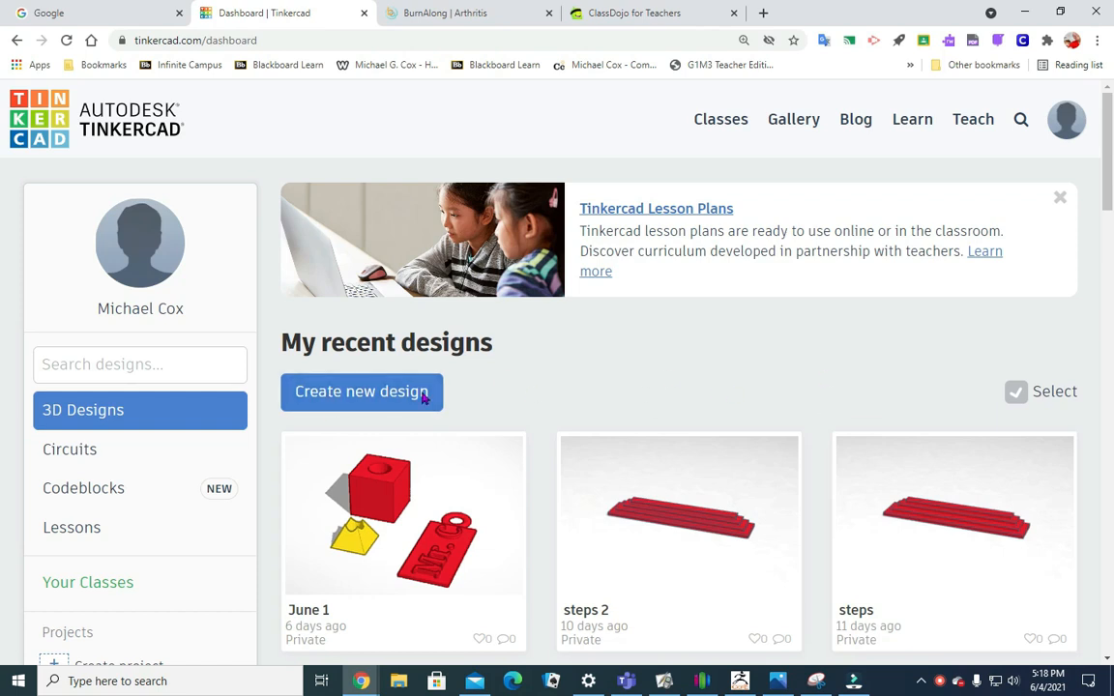
- Create a new 3D design from the dashboard
{"action": "left_click", "coordinate": [362, 393]}
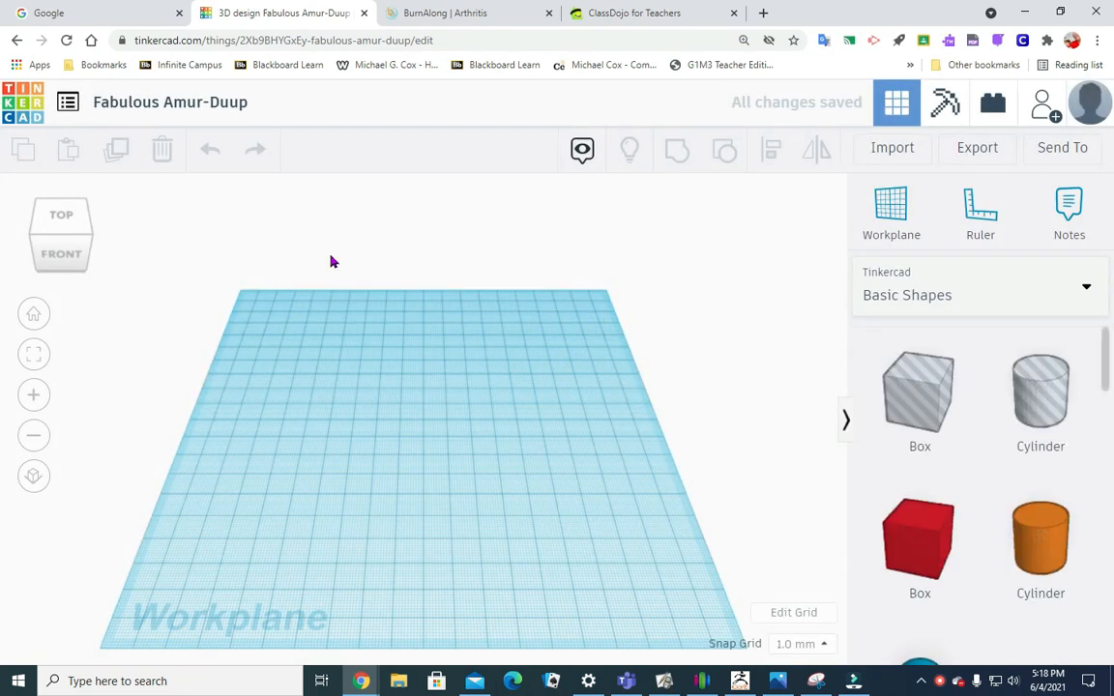
{"action": "left_click", "coordinate": [802, 615]}
{"action": "left_click", "coordinate": [538, 317]}
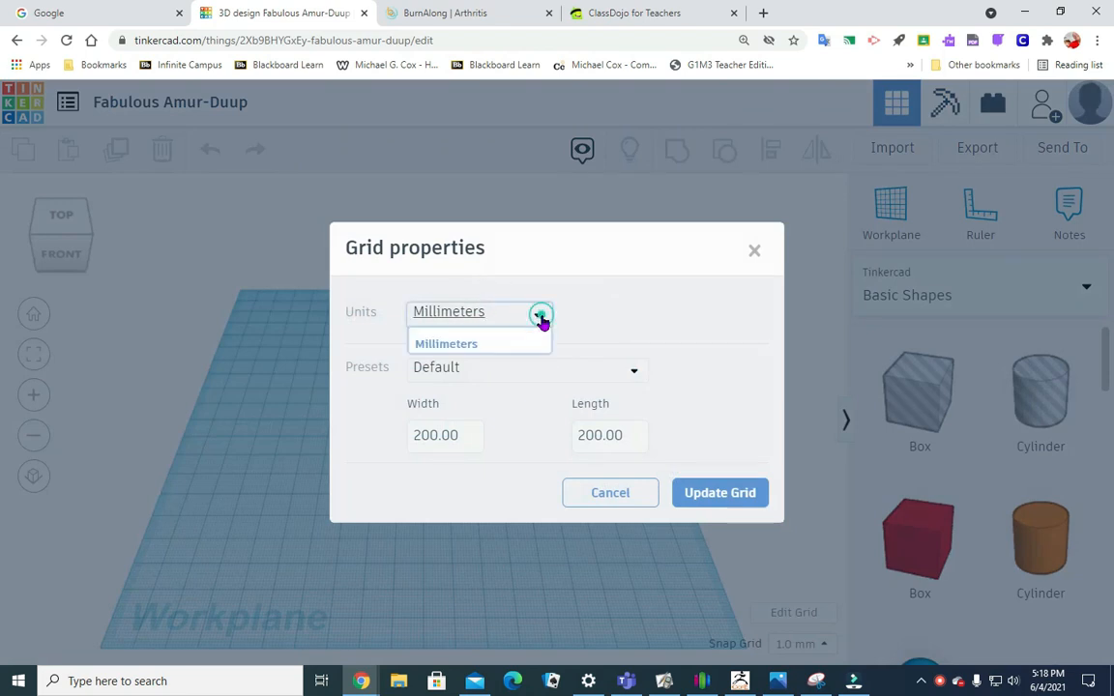
{"action": "left_click", "coordinate": [458, 376]}
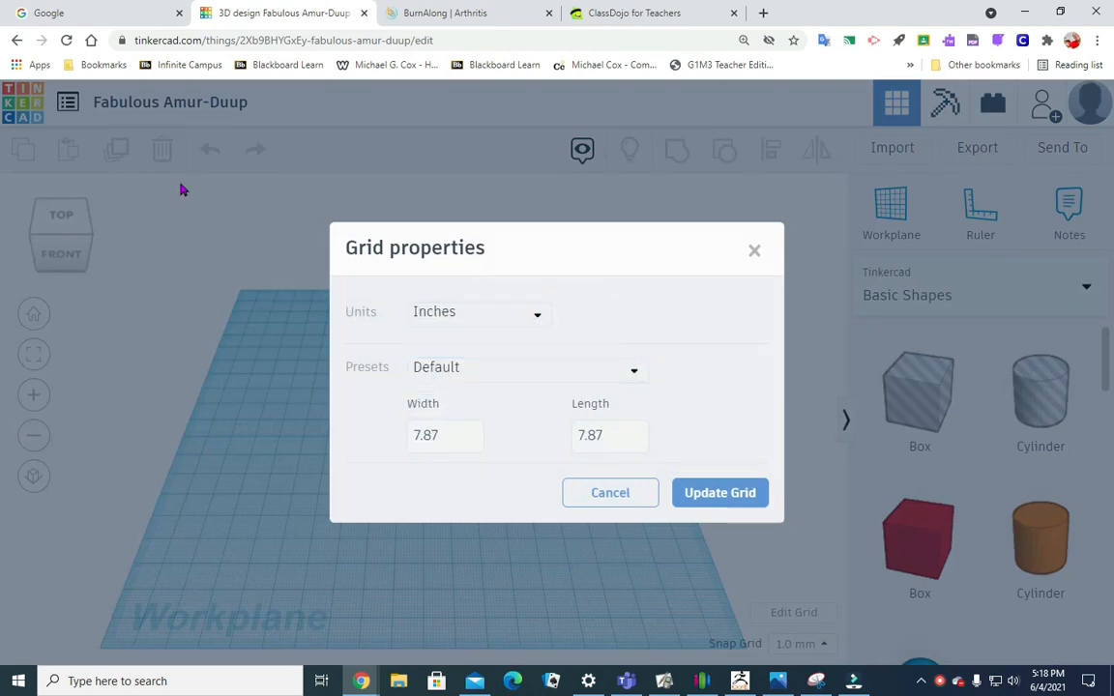
{"action": "left_click", "coordinate": [169, 241]}
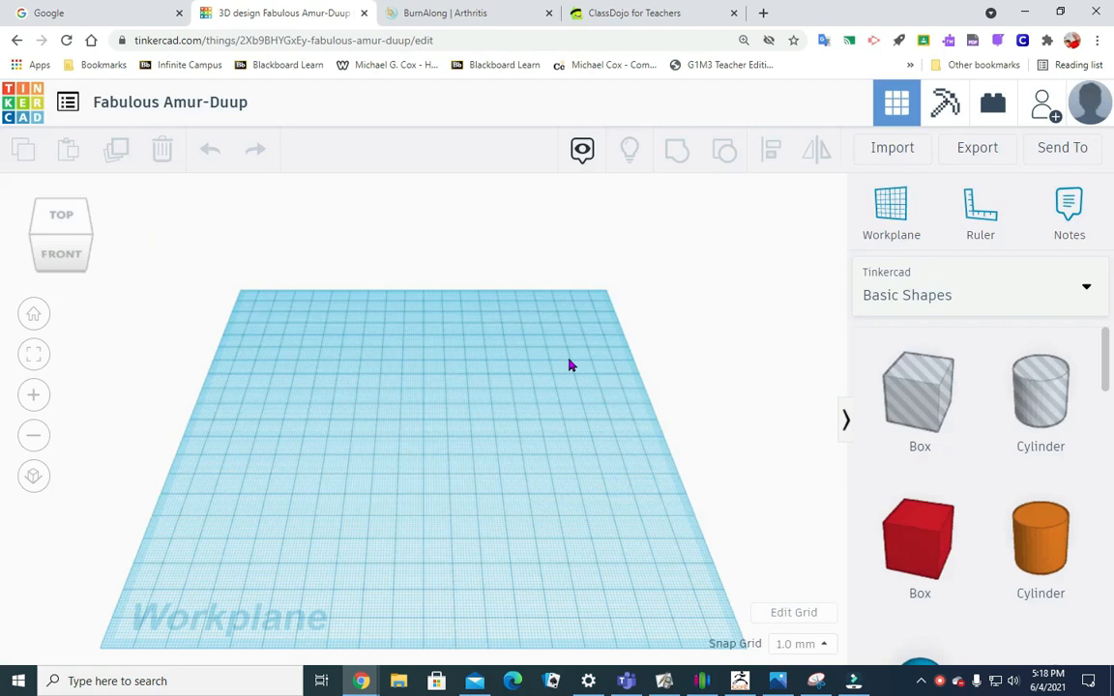
{"action": "left_click", "coordinate": [827, 644]}
{"action": "left_click", "coordinate": [734, 538]}
- Change the workplane grid units to inches and update the grid
{"action": "left_click", "coordinate": [791, 609]}
{"action": "left_click", "coordinate": [545, 315]}
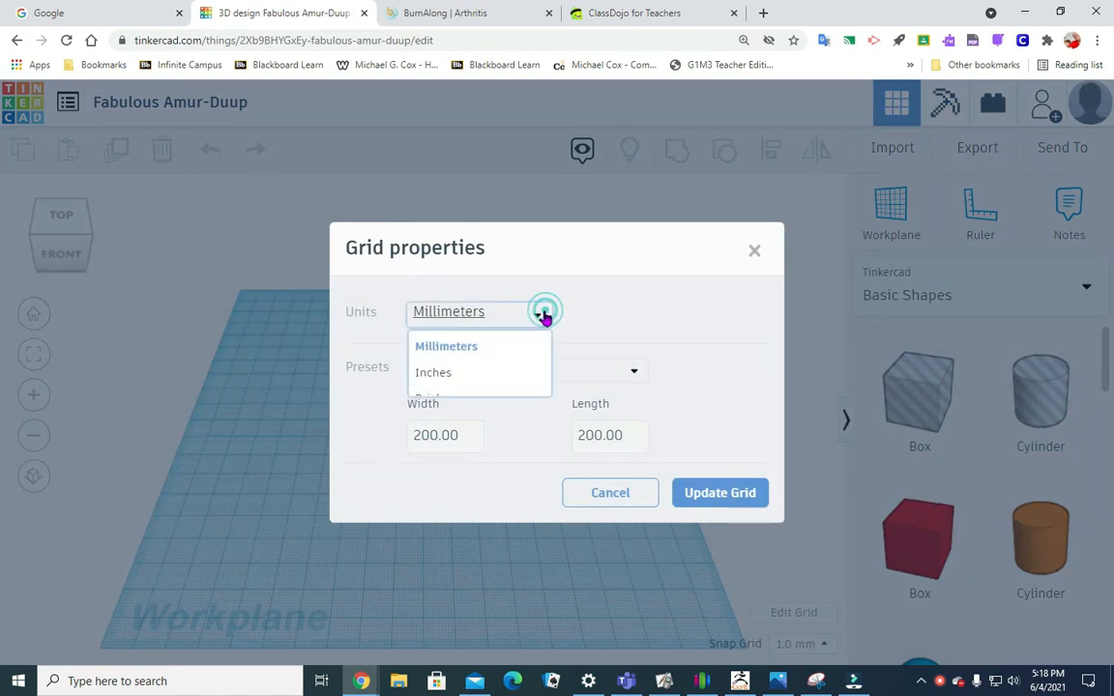
{"action": "left_click", "coordinate": [465, 374]}
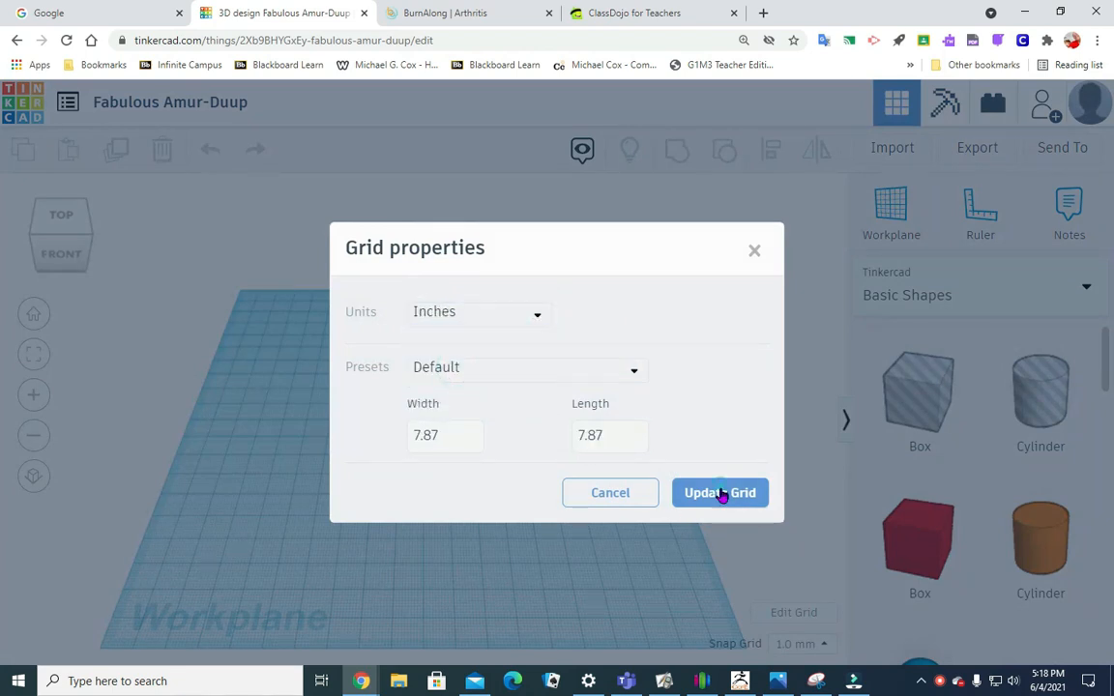
{"action": "left_click", "coordinate": [720, 492]}
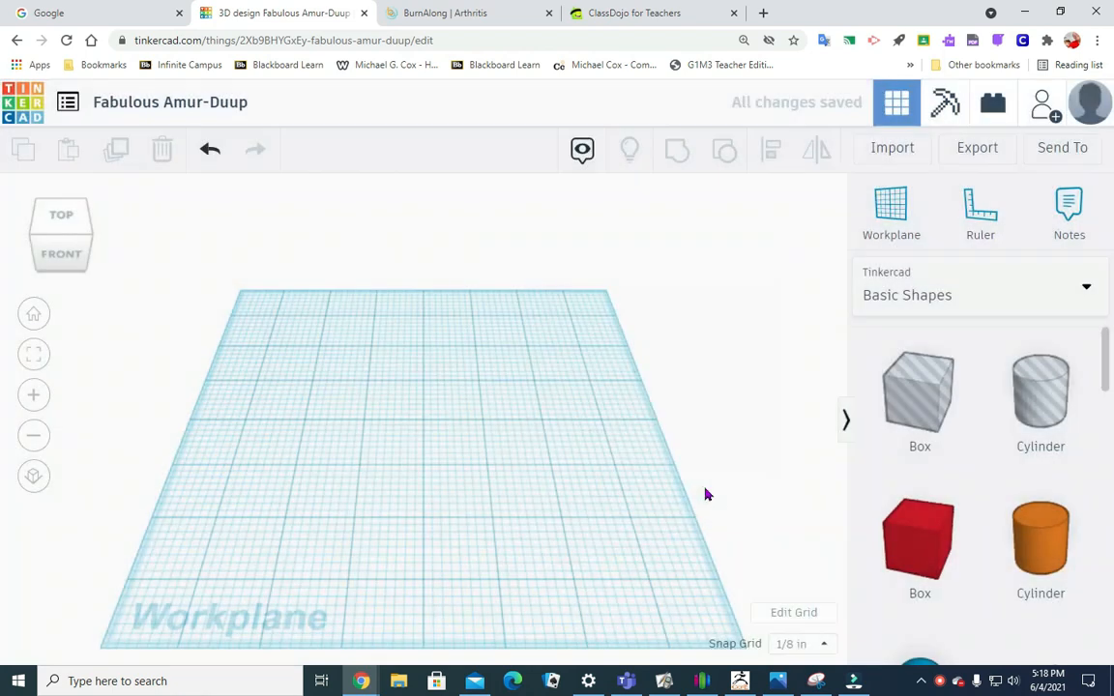
- Rename the design as "Pillars 1"
{"action": "left_click", "coordinate": [150, 103]}
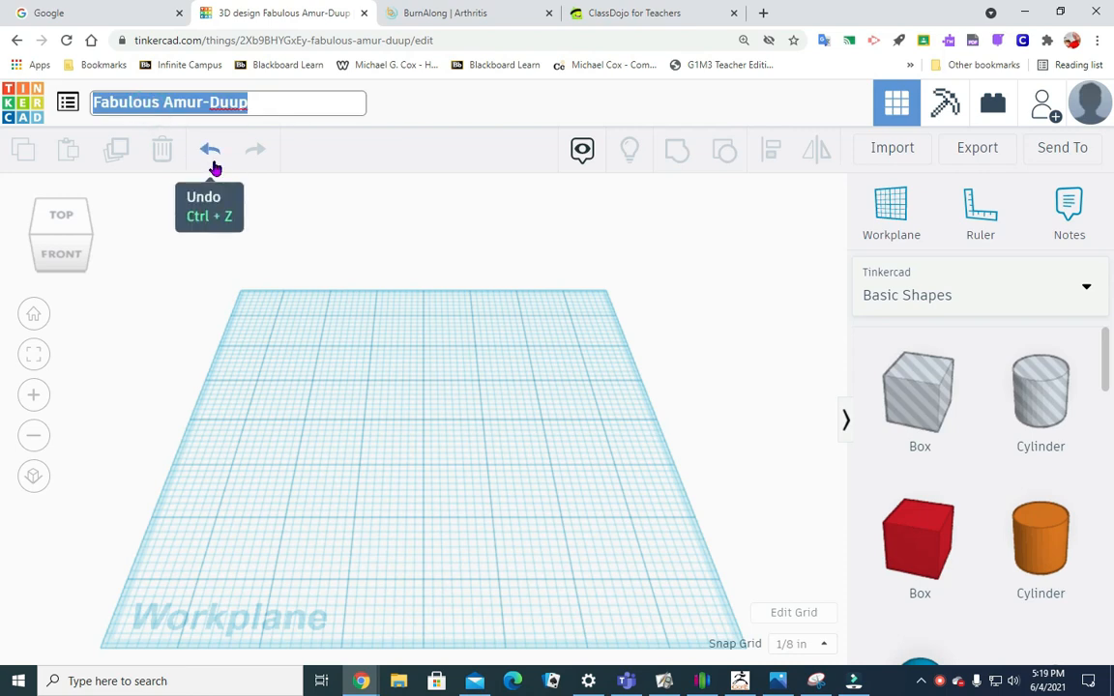
{"action": "type", "text": "Pillars 1"}
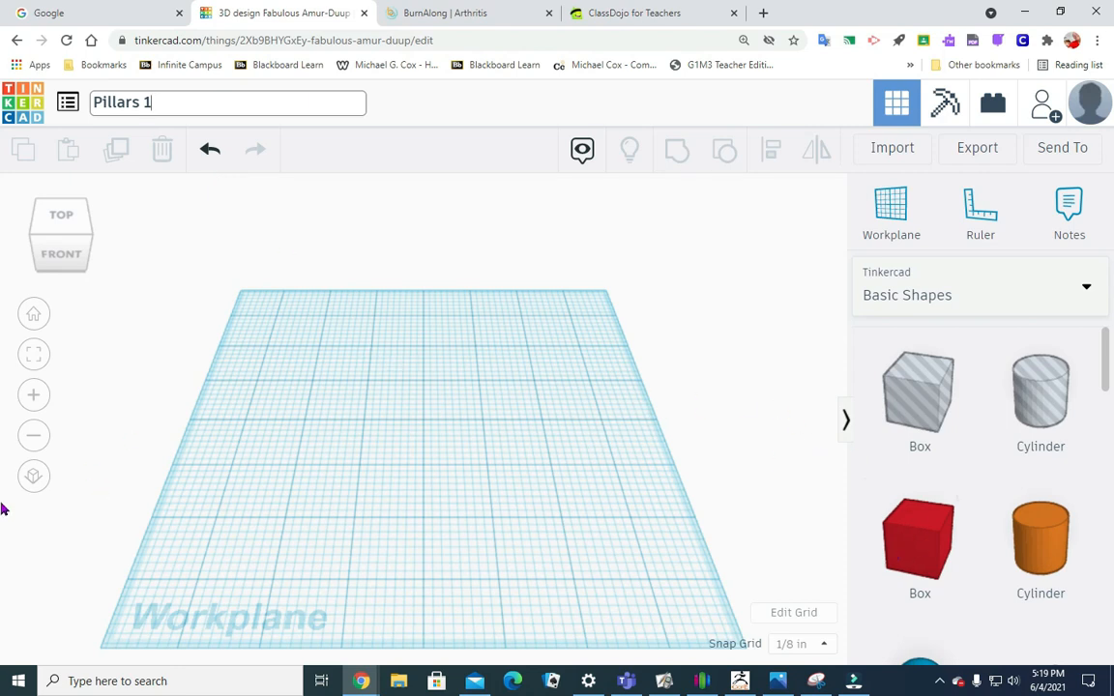
- Place a red box near the middle of the workplane and set its footprint to 0.35 by 0.35 in
{"action": "left_click_drag", "start_coordinate": [937, 570], "coordinate": [392, 425]}
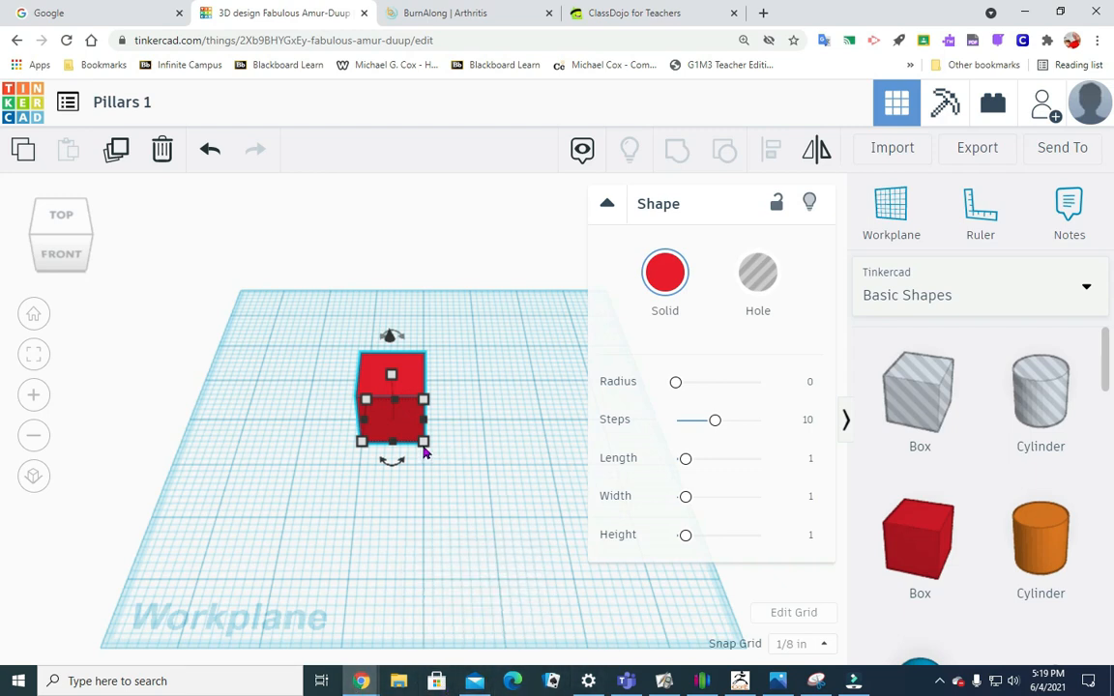
{"action": "mouse_move", "coordinate": [424, 447]}
{"action": "left_click", "coordinate": [390, 517]}
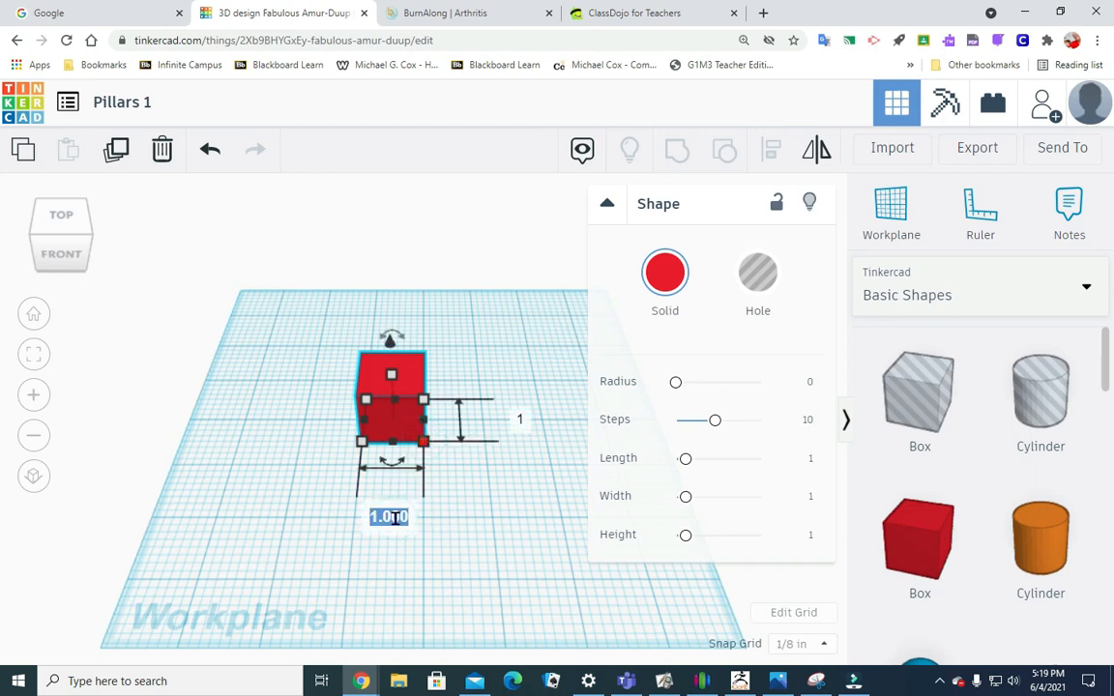
{"action": "key", "text": "BackSpace"}
{"action": "type", "text": ".35"}
{"action": "key", "text": "Return"}
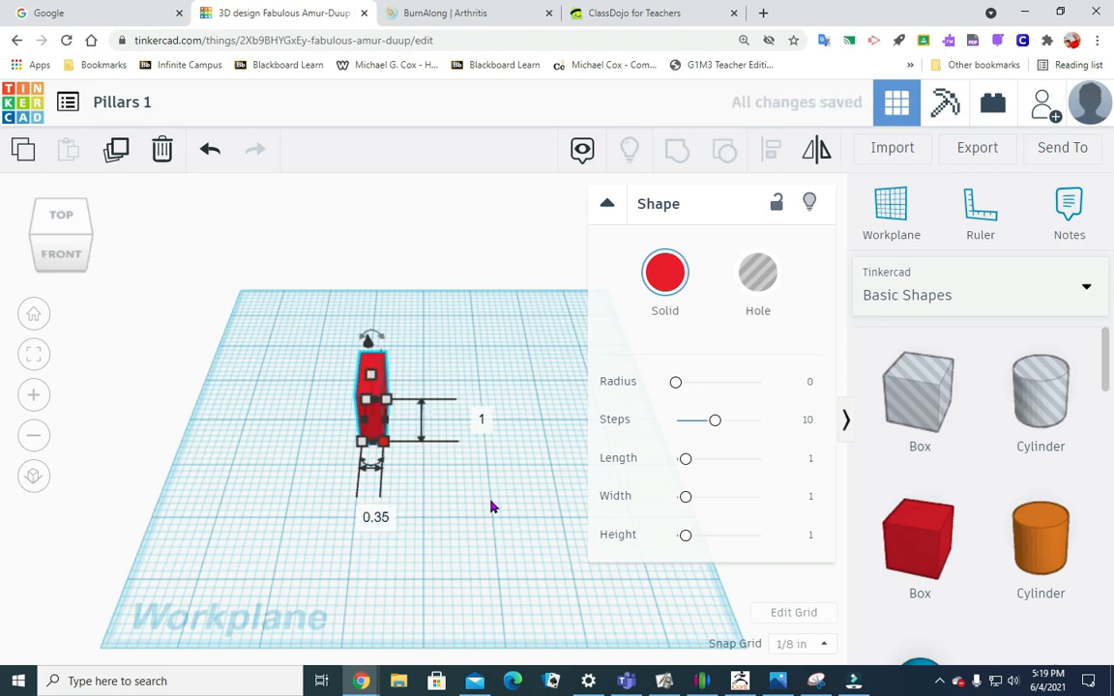
{"action": "left_click", "coordinate": [485, 423]}
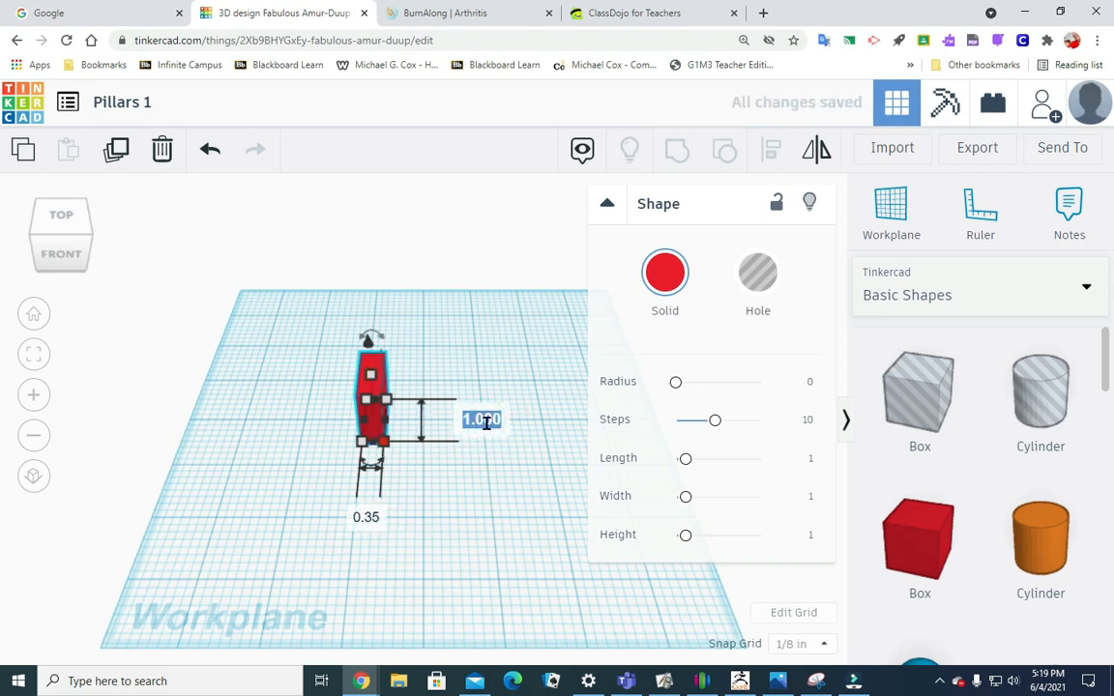
{"action": "key", "text": "BackSpace"}
{"action": "type", "text": ".35"}
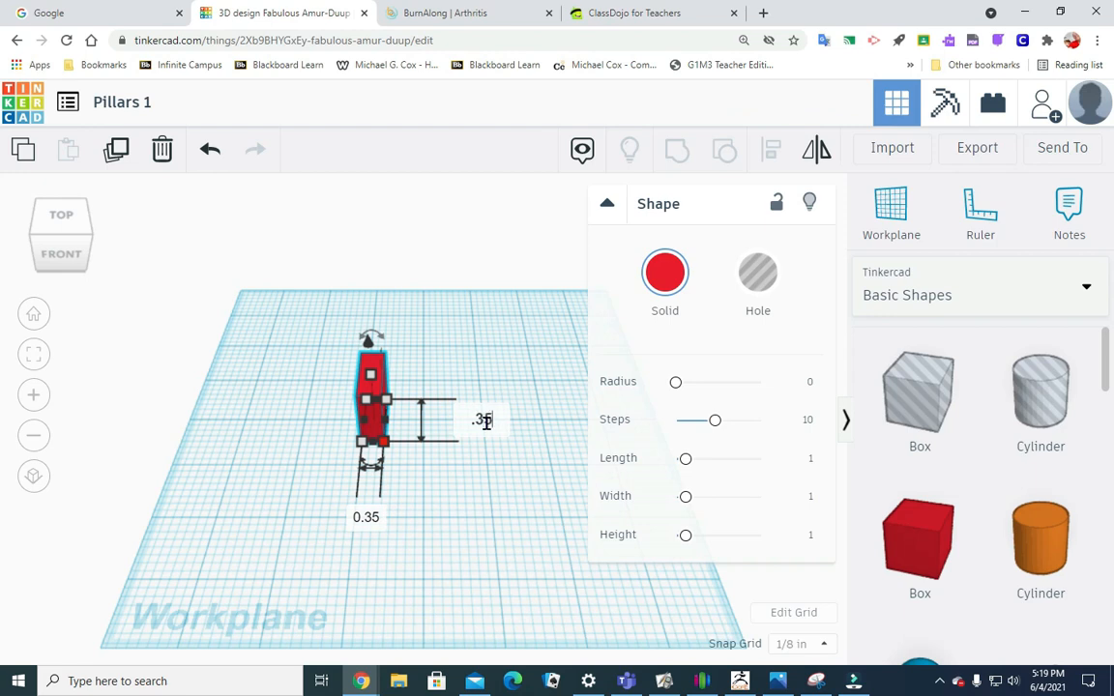
{"action": "key", "text": "Return"}
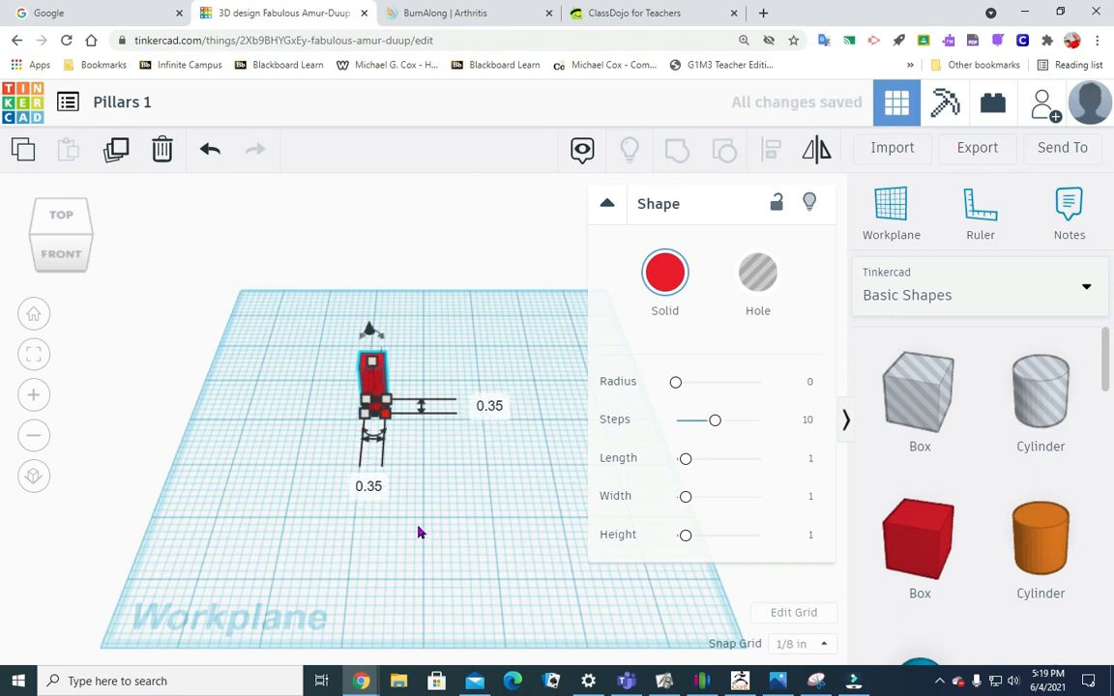
- Set the red box's height to 3.3 in to form a tall pillar, and deselect it
{"action": "scroll", "coordinate": [435, 537], "scroll_direction": "up", "scroll_amount": 5}
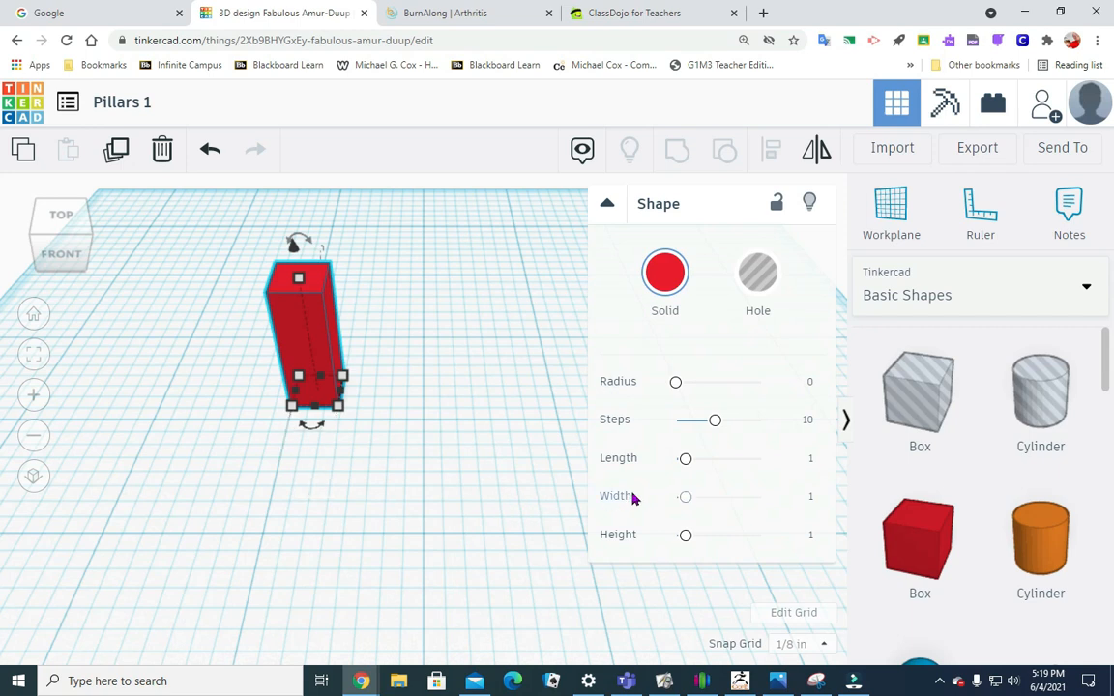
{"action": "mouse_move", "coordinate": [303, 263]}
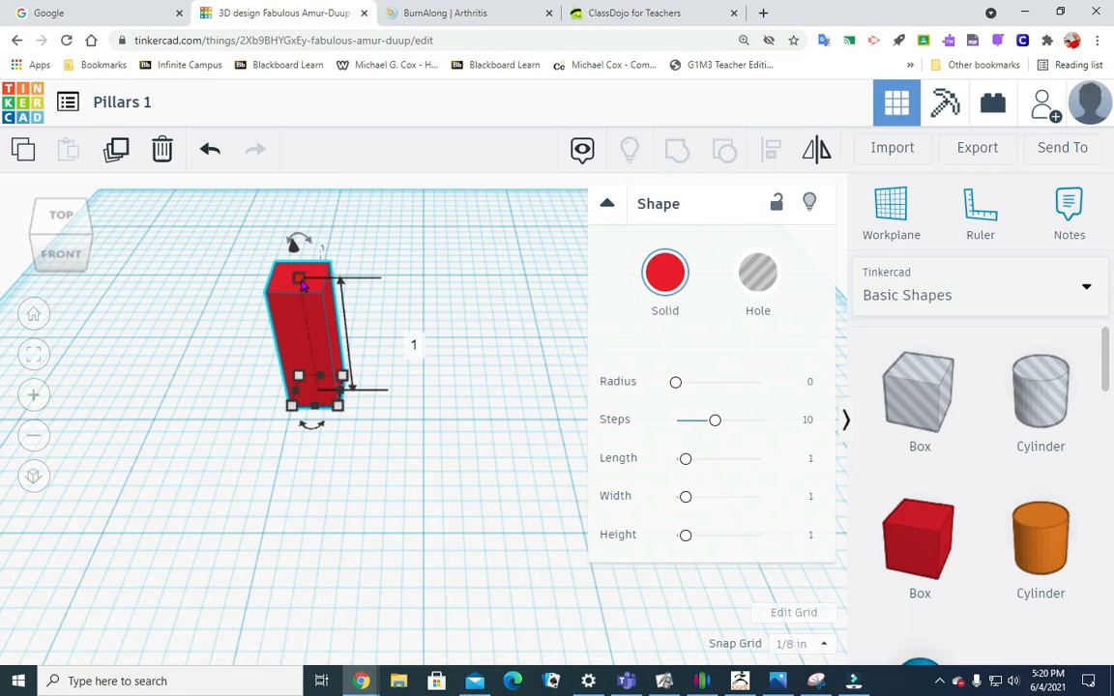
{"action": "left_click", "coordinate": [410, 337]}
{"action": "type", "text": "3.3"}
{"action": "key", "text": "Return"}
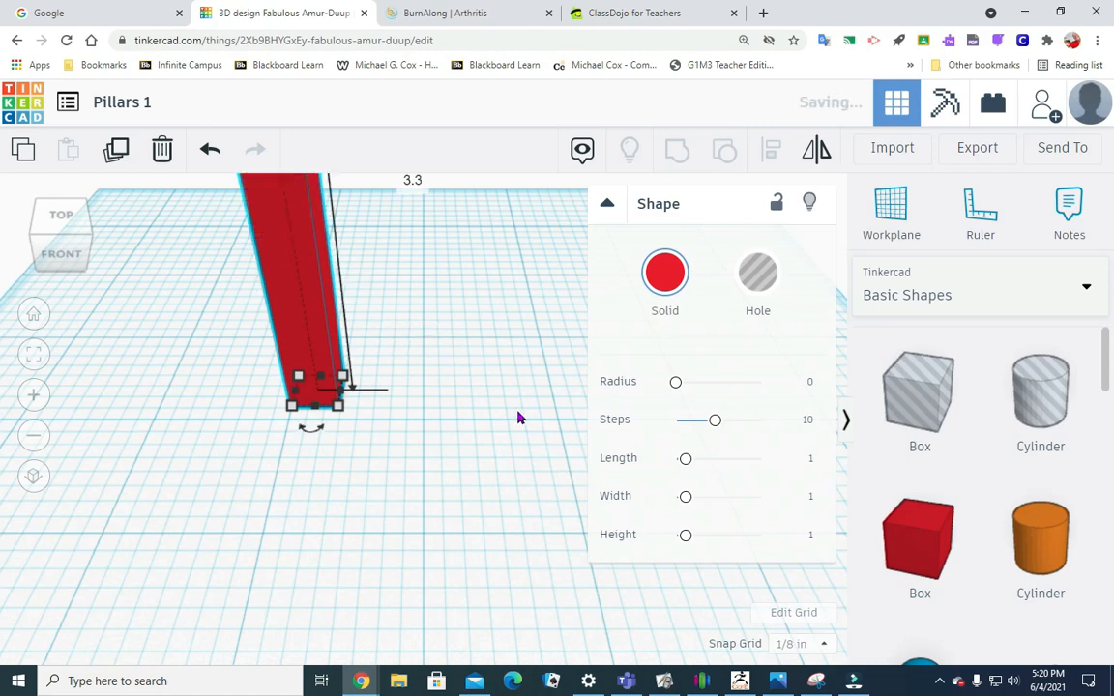
{"action": "scroll", "coordinate": [440, 450], "scroll_direction": "down", "scroll_amount": 5}
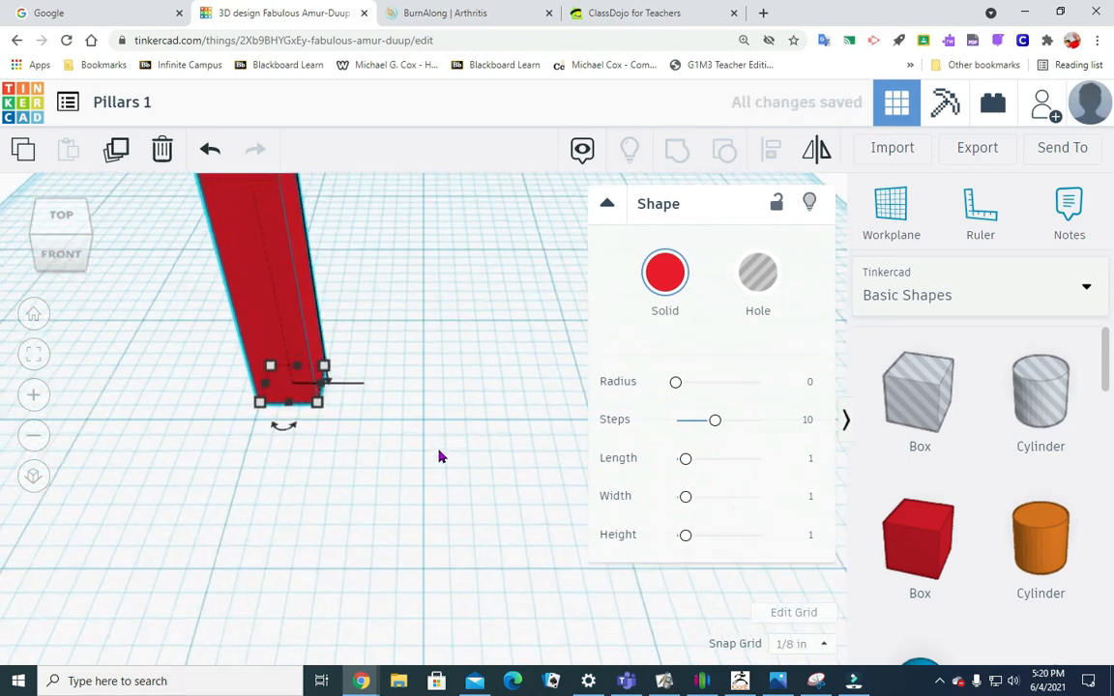
{"action": "scroll", "coordinate": [440, 455], "scroll_direction": "down", "scroll_amount": 3}
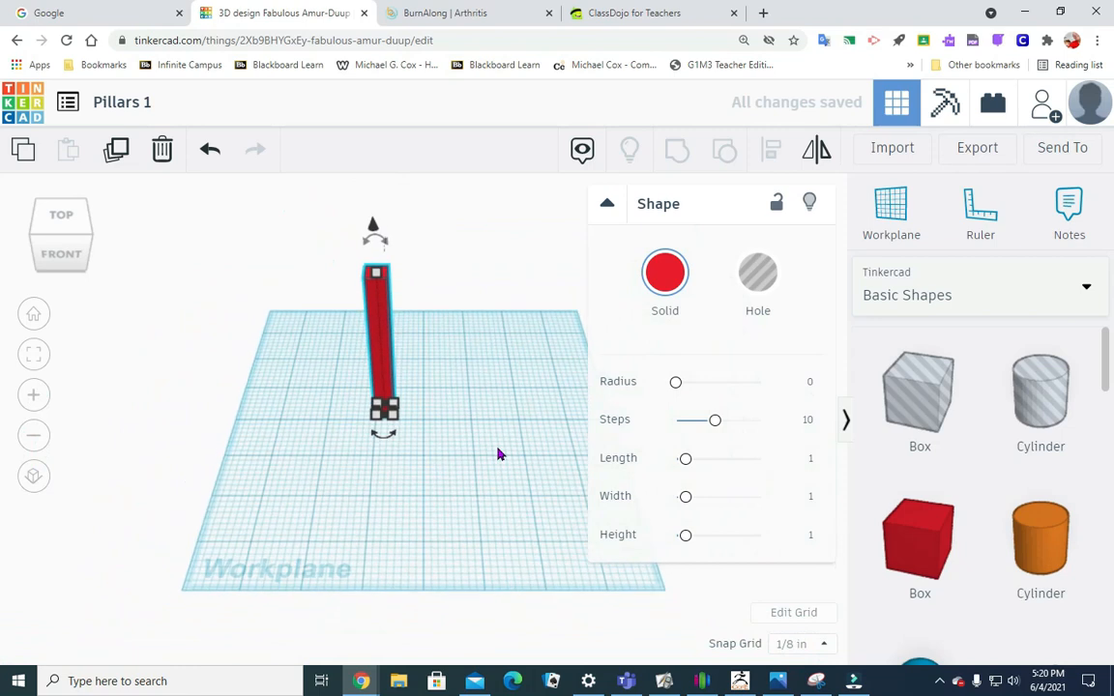
{"action": "left_click", "coordinate": [484, 472]}
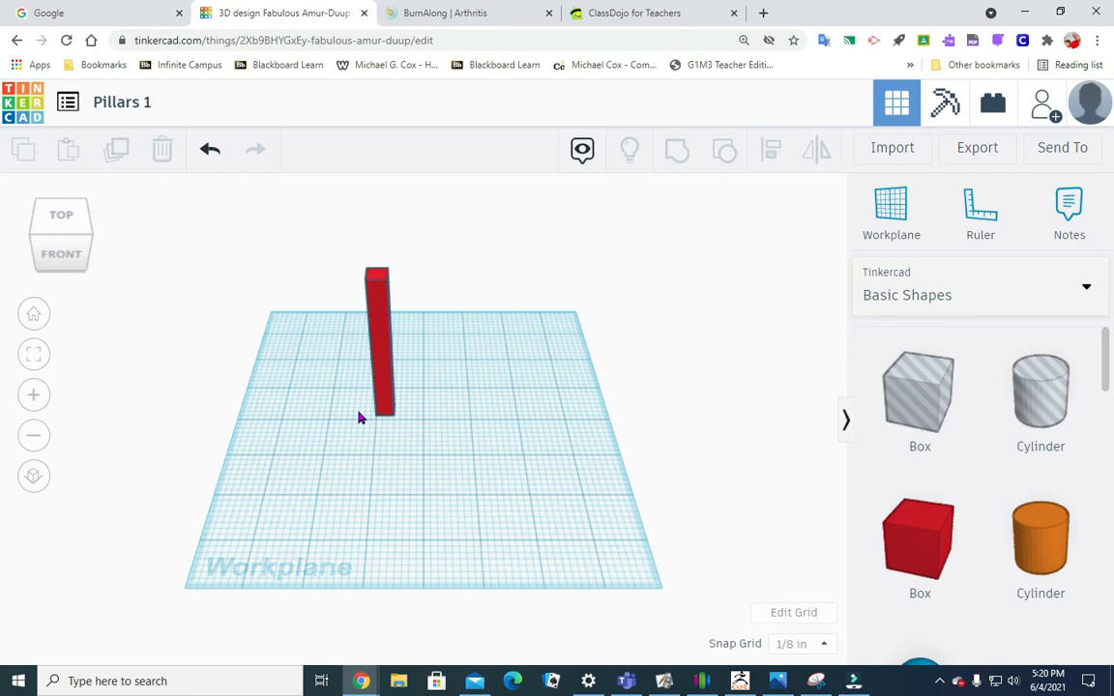
- Add a second solid box coloured green and place it in front of the red pillar, toward the workplane's front-left corner
{"action": "left_click_drag", "start_coordinate": [896, 538], "coordinate": [537, 488]}
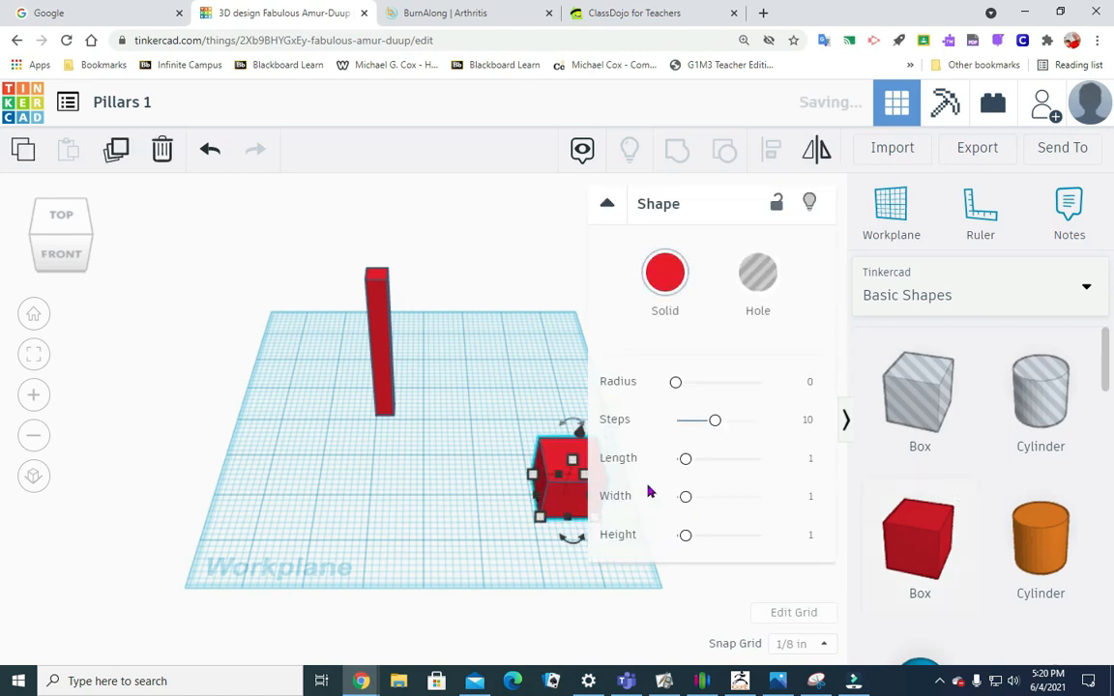
{"action": "left_click", "coordinate": [667, 280]}
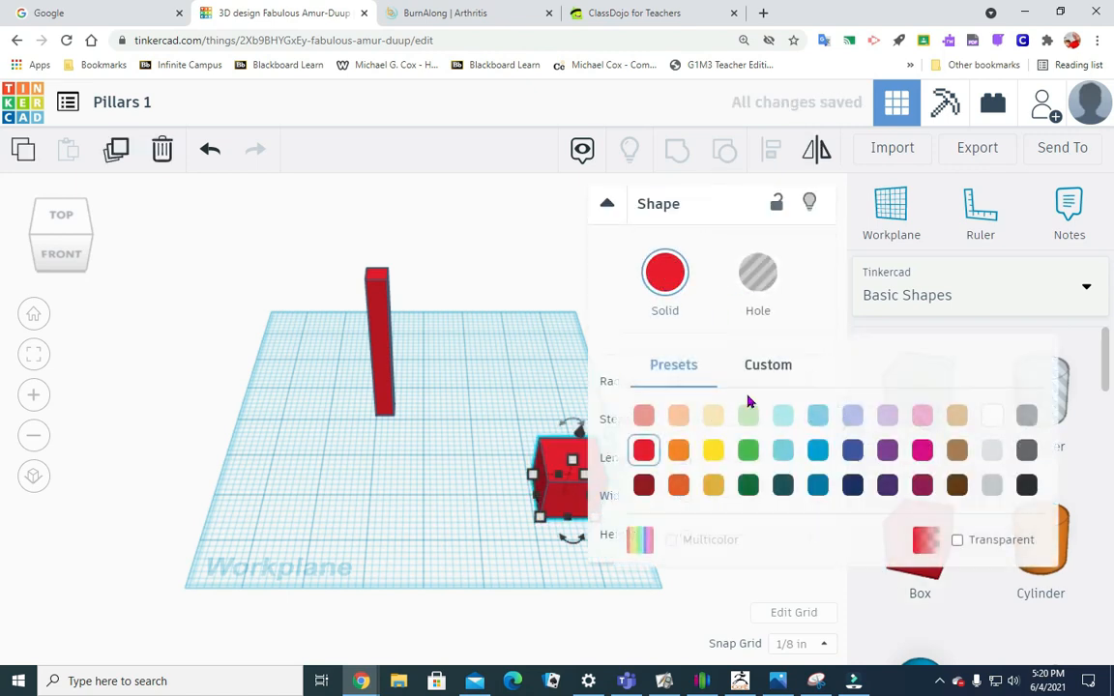
{"action": "left_click", "coordinate": [749, 451]}
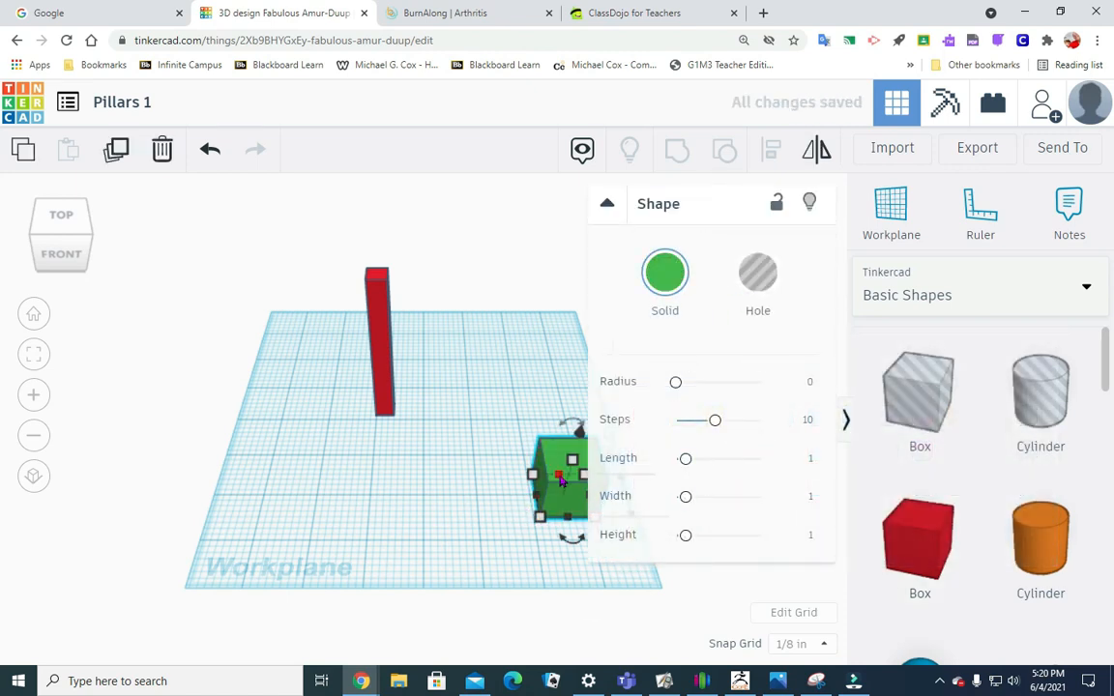
{"action": "left_click_drag", "start_coordinate": [553, 478], "coordinate": [306, 462]}
{"action": "left_click", "coordinate": [503, 537]}
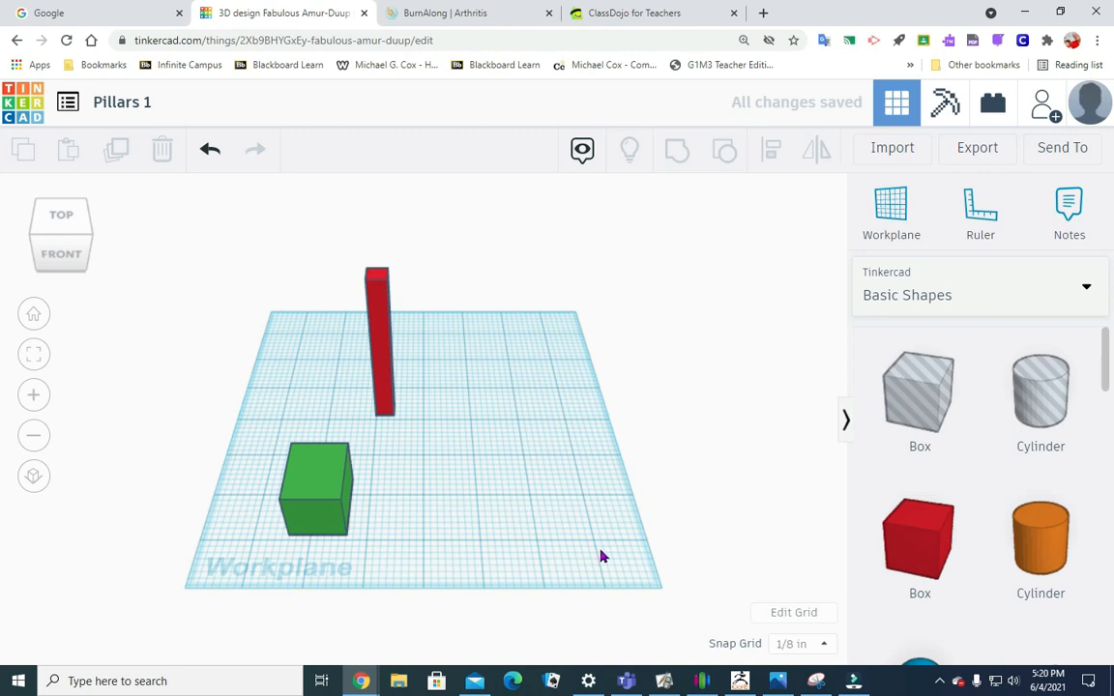
- Set the green box's footprint to 0.375 by 0.375 in
{"action": "left_click", "coordinate": [329, 510]}
{"action": "mouse_move", "coordinate": [345, 533]}
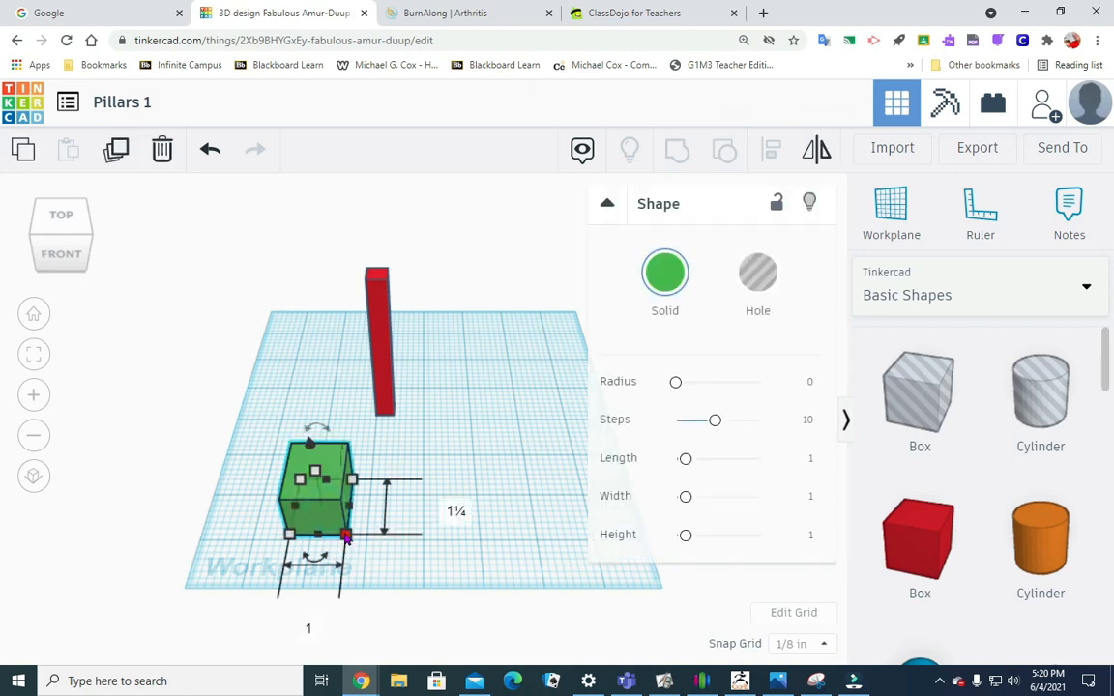
{"action": "left_click", "coordinate": [448, 506]}
{"action": "key", "text": "BackSpace"}
{"action": "type", "text": ".375"}
{"action": "left_click", "coordinate": [307, 622]}
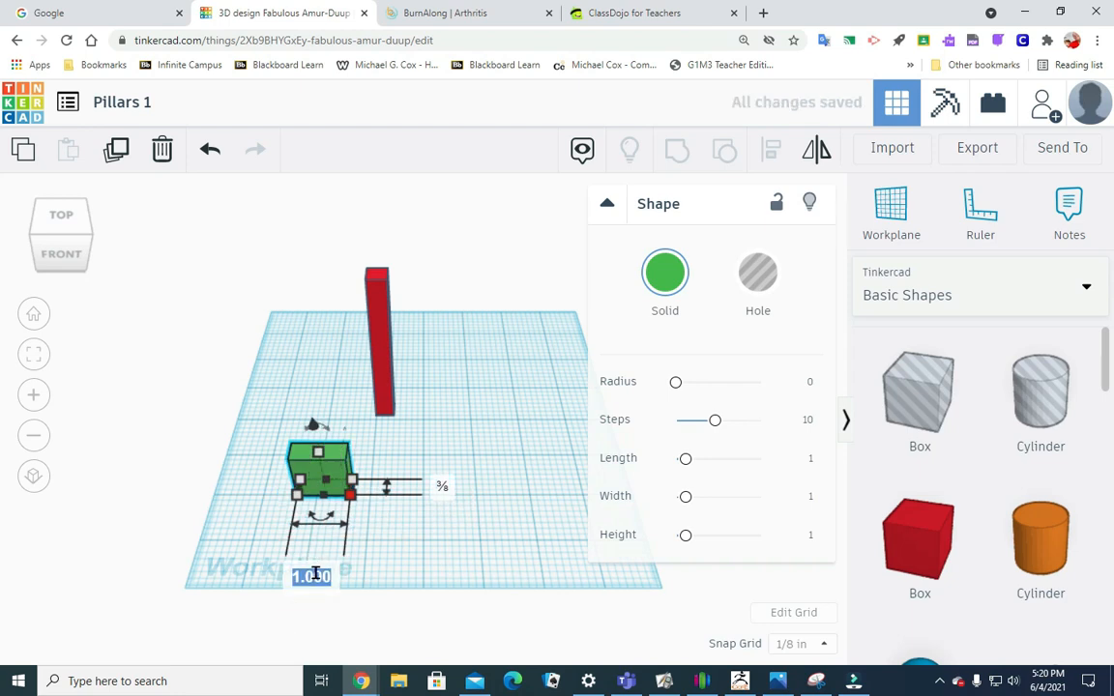
{"action": "type", "text": ".375"}
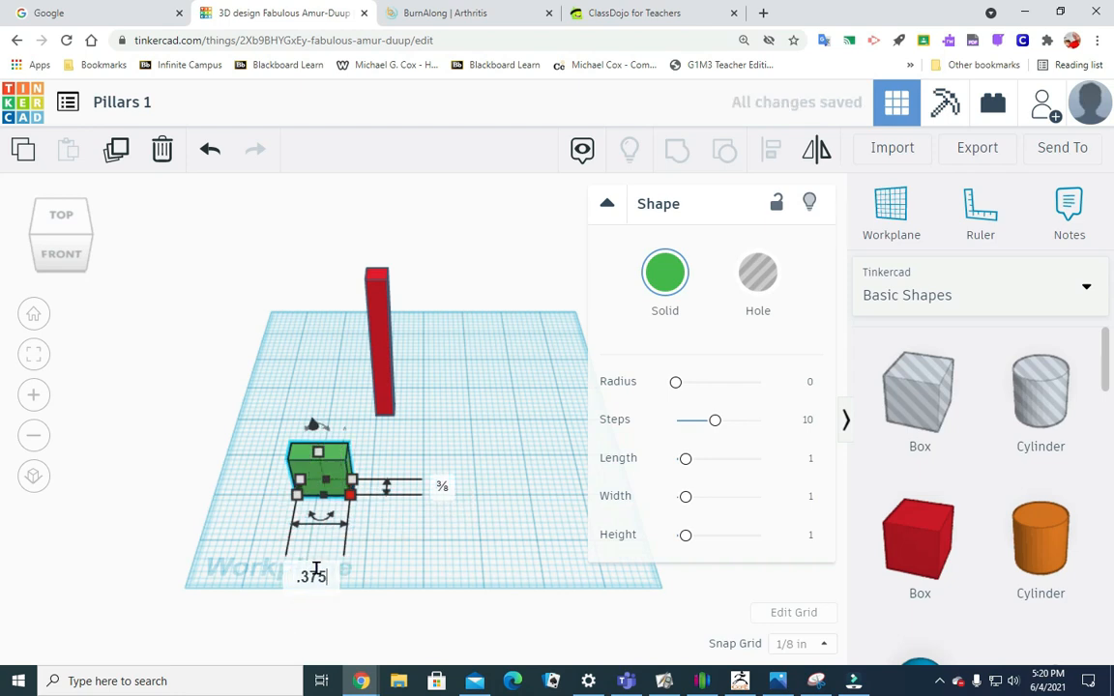
{"action": "key", "text": "Return"}
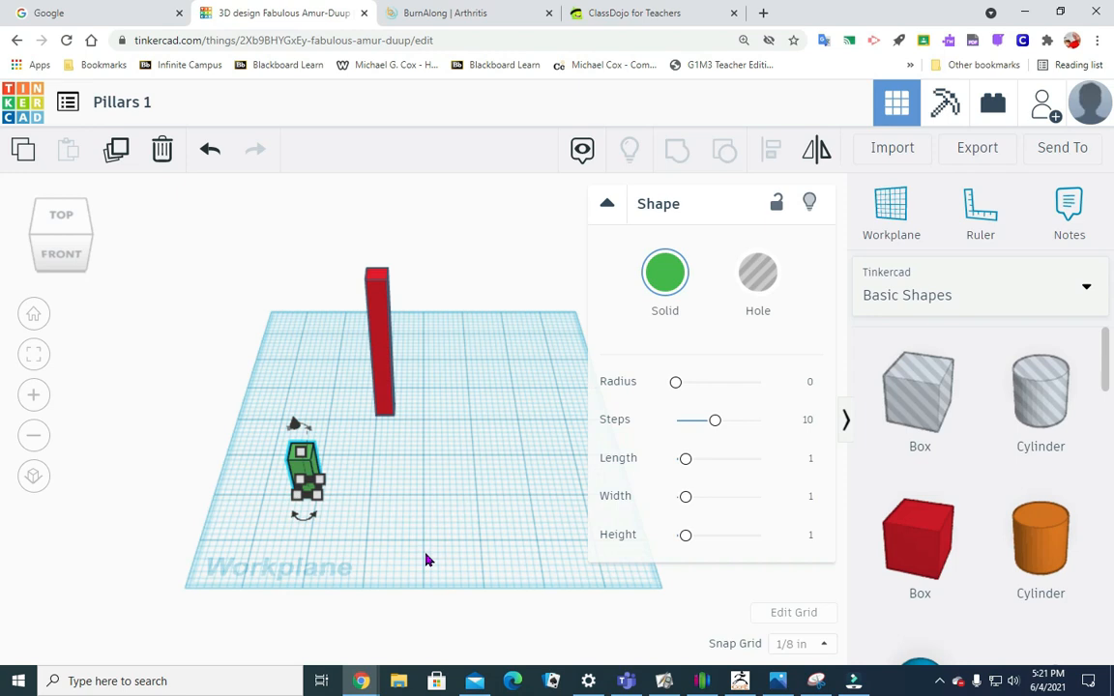
- Reduce the green box's height to make a thin base block, and deselect it
{"action": "mouse_move", "coordinate": [302, 460]}
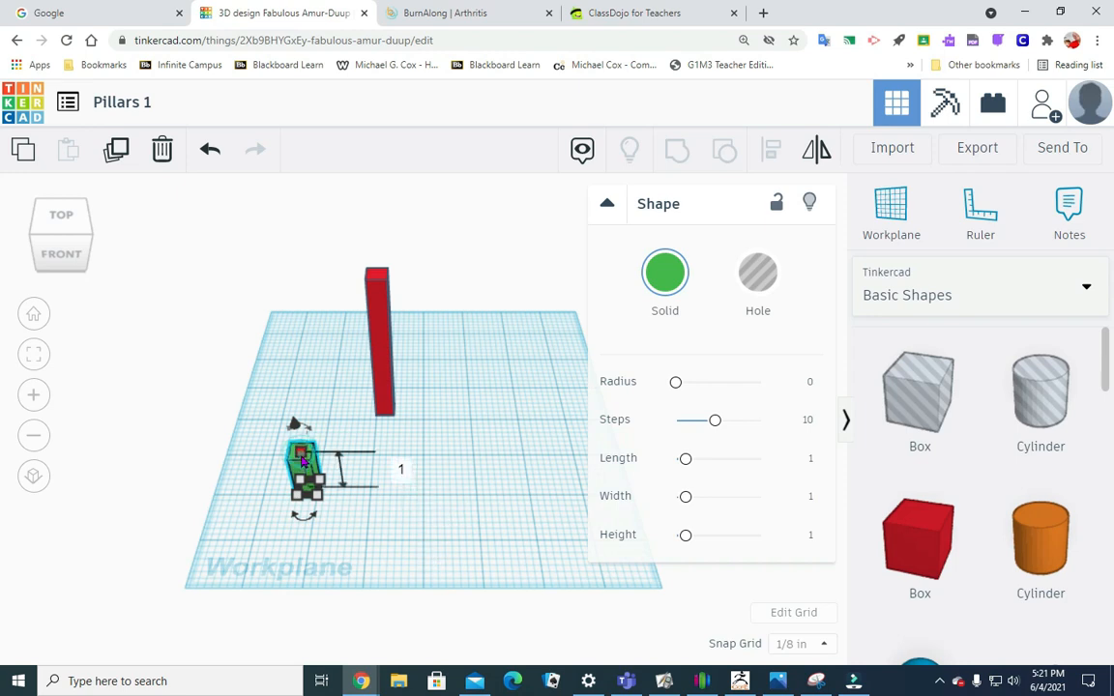
{"action": "left_click", "coordinate": [404, 476]}
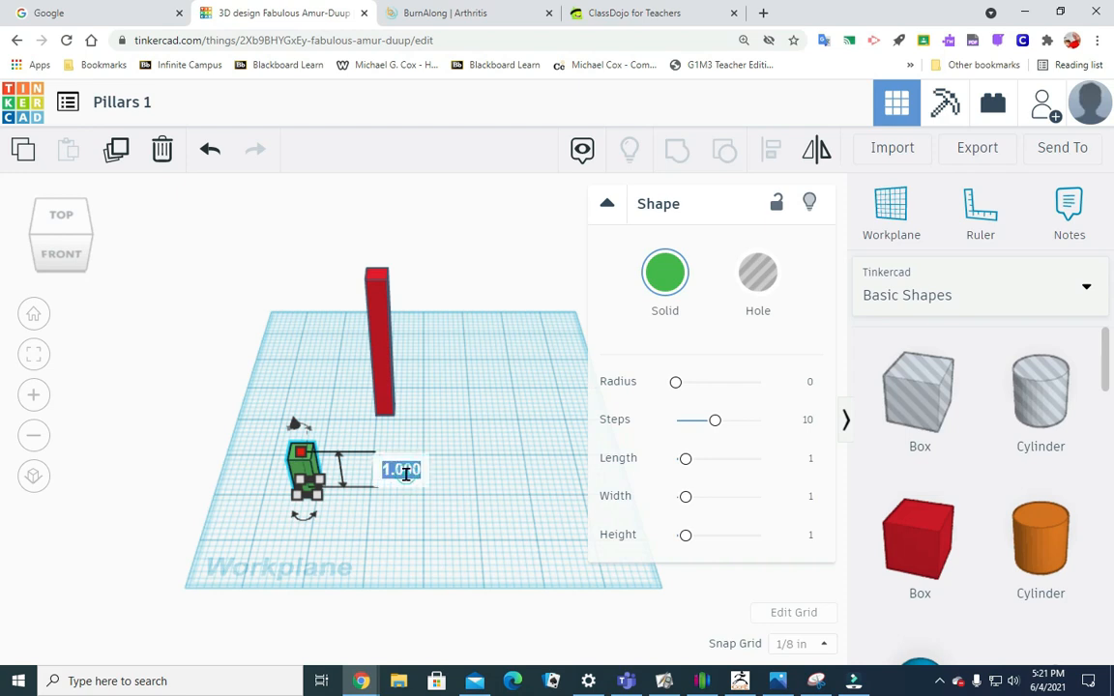
{"action": "key", "text": "BackSpace"}
{"action": "key", "text": "Return"}
{"action": "left_click", "coordinate": [530, 493]}
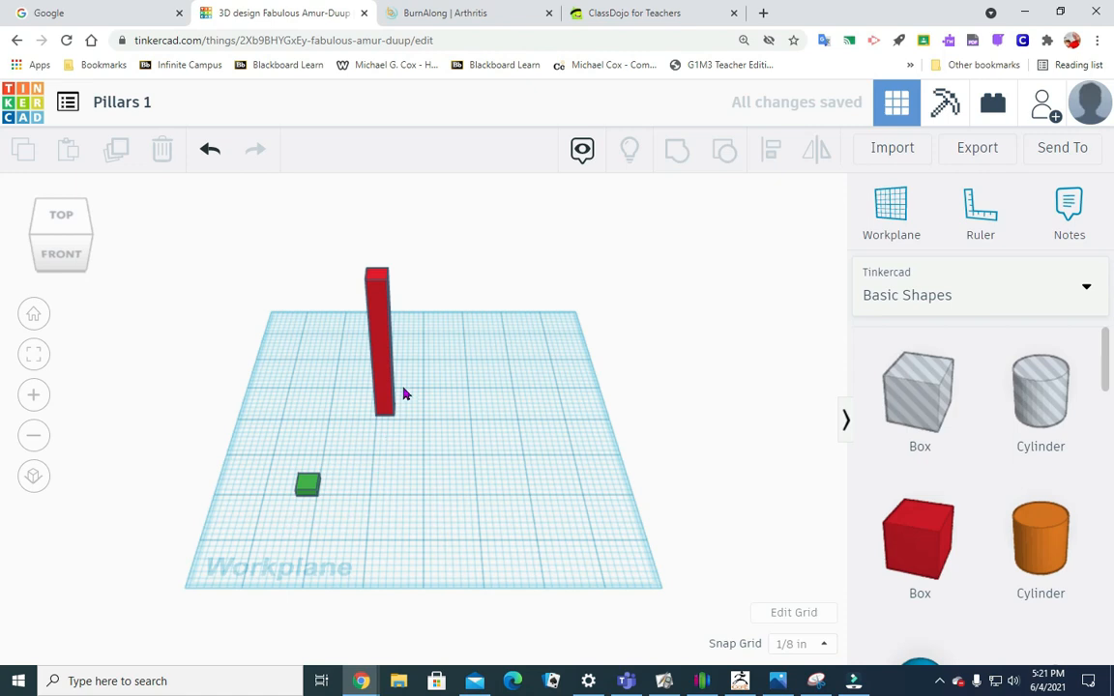
- Move the green block to the red pillar's foot and centre-align the two shapes in width and depth
{"action": "left_click_drag", "start_coordinate": [308, 484], "coordinate": [418, 386]}
{"action": "left_click", "coordinate": [352, 440]}
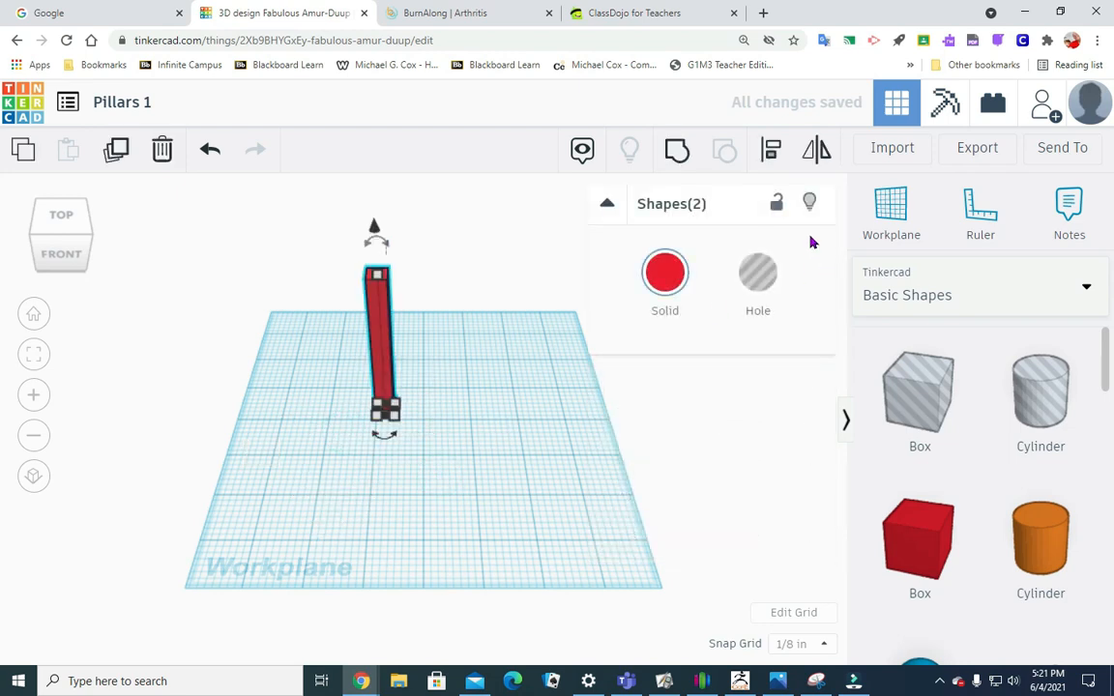
{"action": "left_click", "coordinate": [771, 151]}
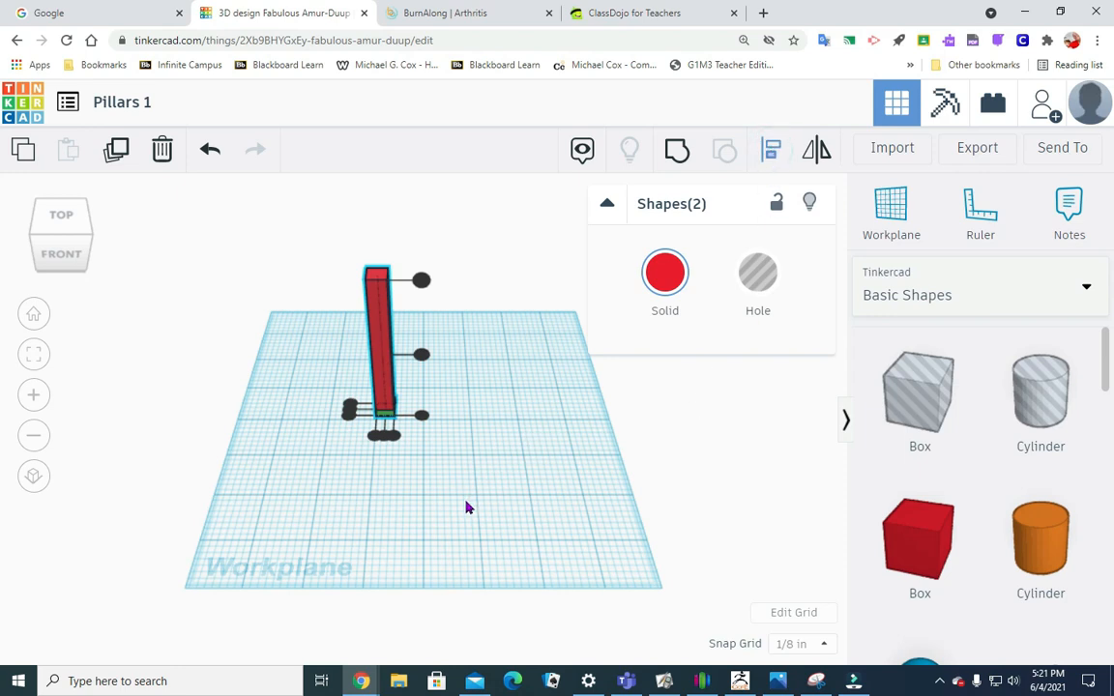
{"action": "left_click", "coordinate": [386, 438]}
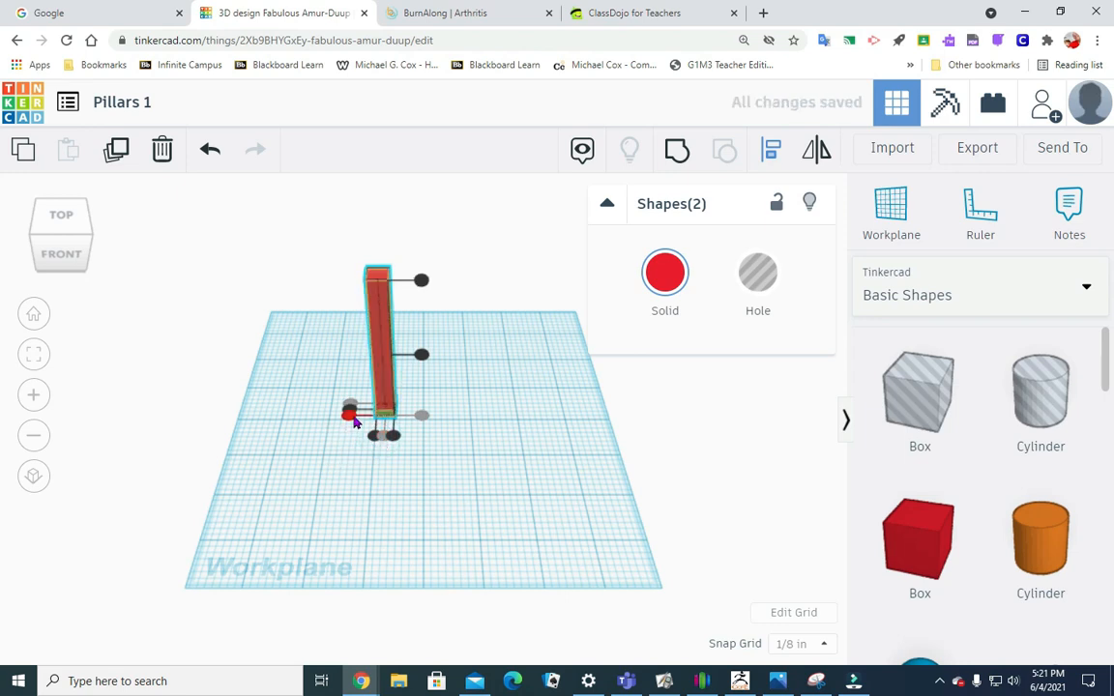
{"action": "left_click", "coordinate": [354, 415]}
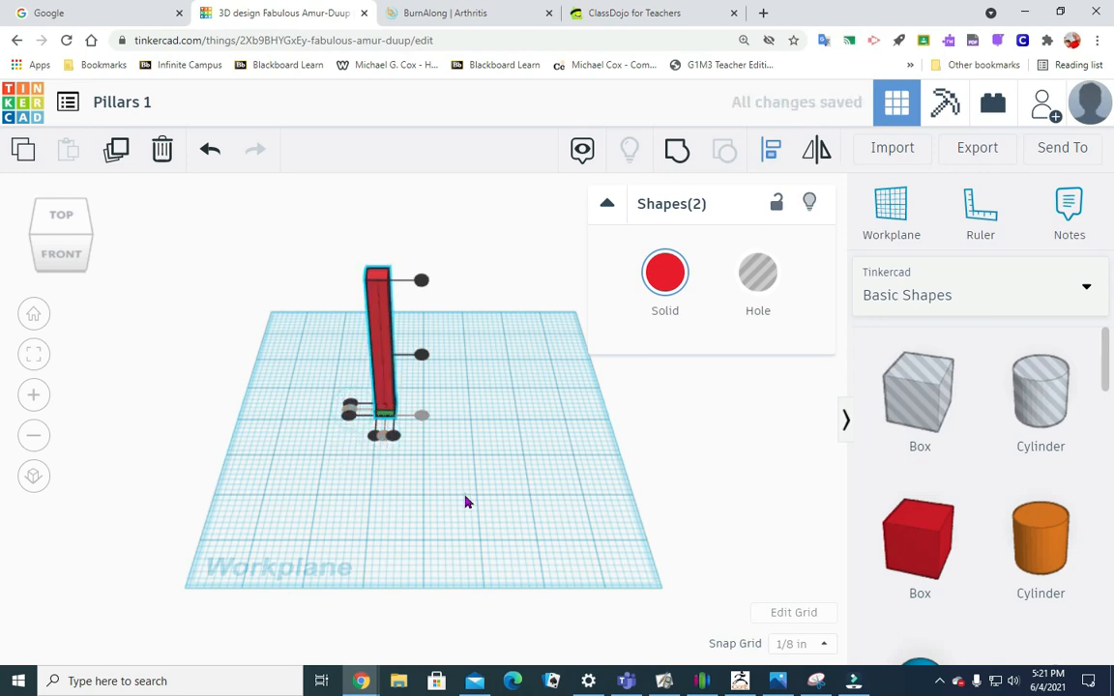
{"action": "left_click", "coordinate": [415, 495]}
- Examine up close how the green base block sits around the foot of the red pillar
{"action": "scroll", "coordinate": [435, 513], "scroll_direction": "up", "scroll_amount": 2}
{"action": "scroll", "coordinate": [461, 491], "scroll_direction": "up", "scroll_amount": 5}
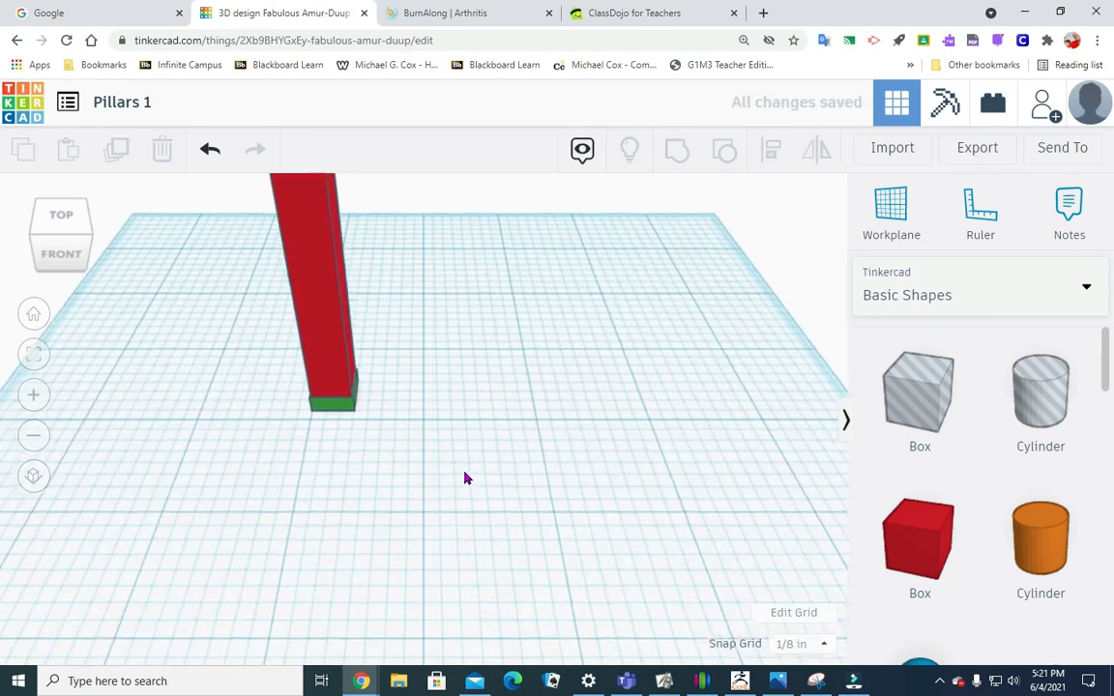
{"action": "scroll", "coordinate": [472, 472], "scroll_direction": "up", "scroll_amount": 2}
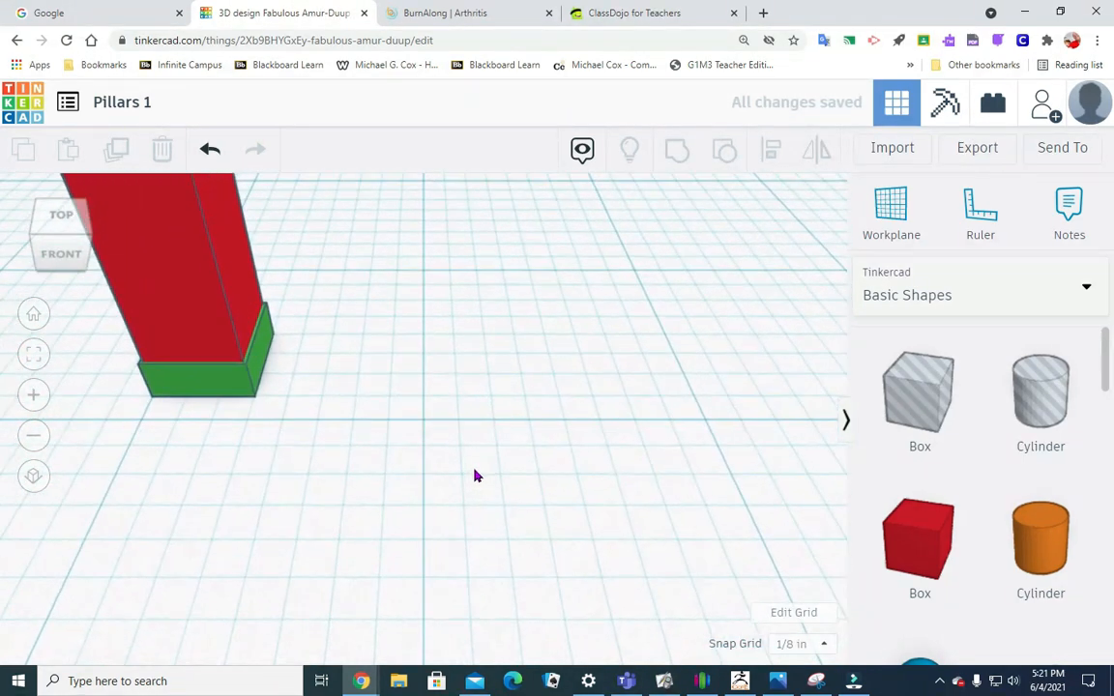
{"action": "scroll", "coordinate": [484, 463], "scroll_direction": "up", "scroll_amount": 3}
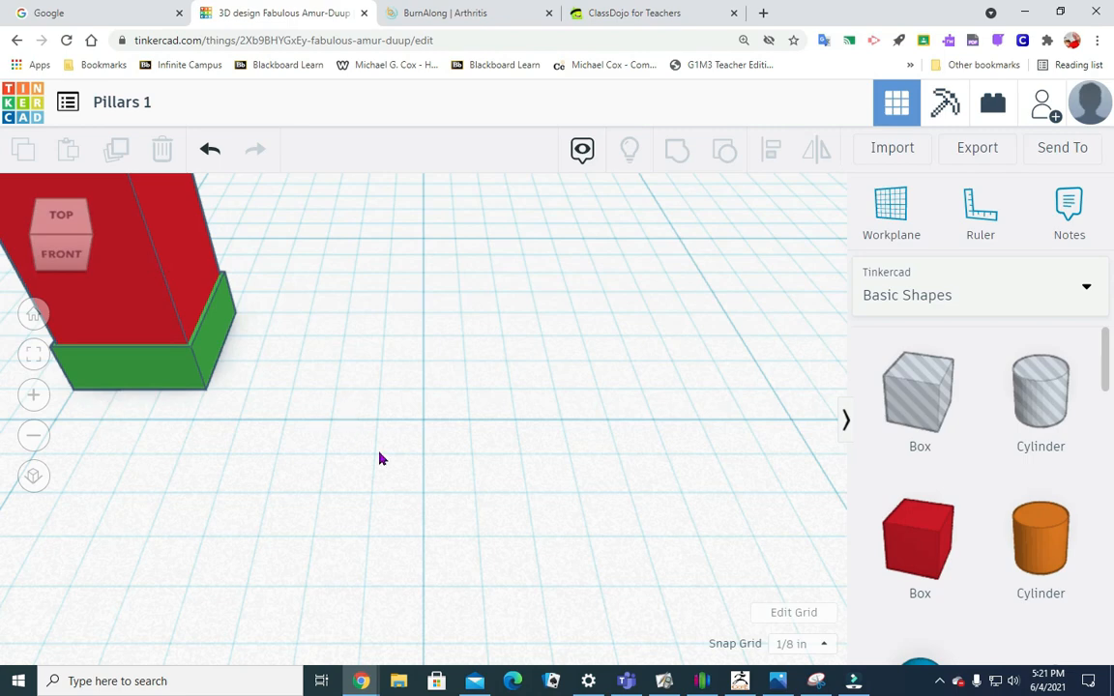
{"action": "scroll", "coordinate": [374, 448], "scroll_direction": "down", "scroll_amount": 5}
{"action": "scroll", "coordinate": [374, 448], "scroll_direction": "down", "scroll_amount": 6}
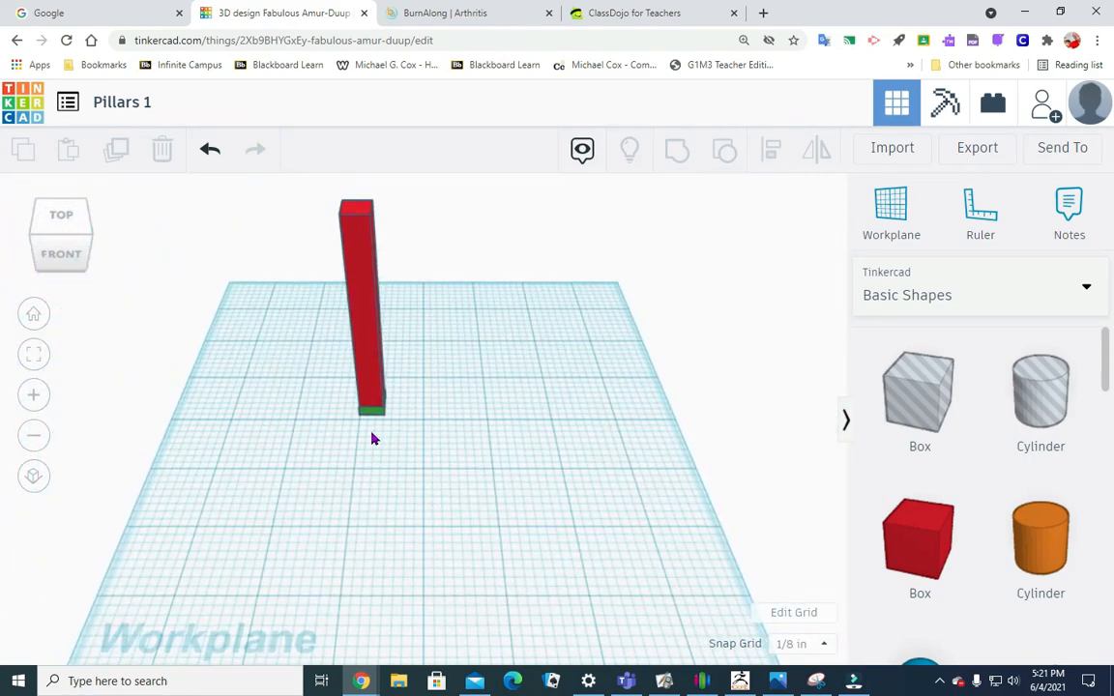
{"action": "scroll", "coordinate": [363, 467], "scroll_direction": "up", "scroll_amount": 4}
{"action": "scroll", "coordinate": [363, 467], "scroll_direction": "up", "scroll_amount": 8}
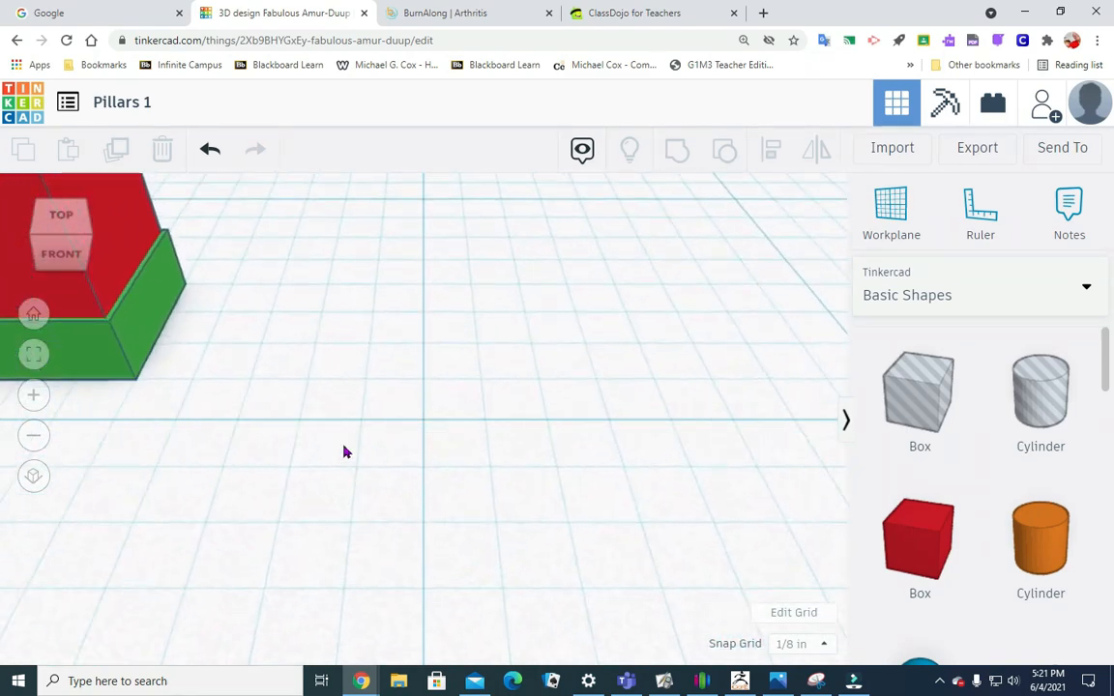
{"action": "scroll", "coordinate": [413, 434], "scroll_direction": "down", "scroll_amount": 2}
{"action": "scroll", "coordinate": [406, 436], "scroll_direction": "down", "scroll_amount": 1}
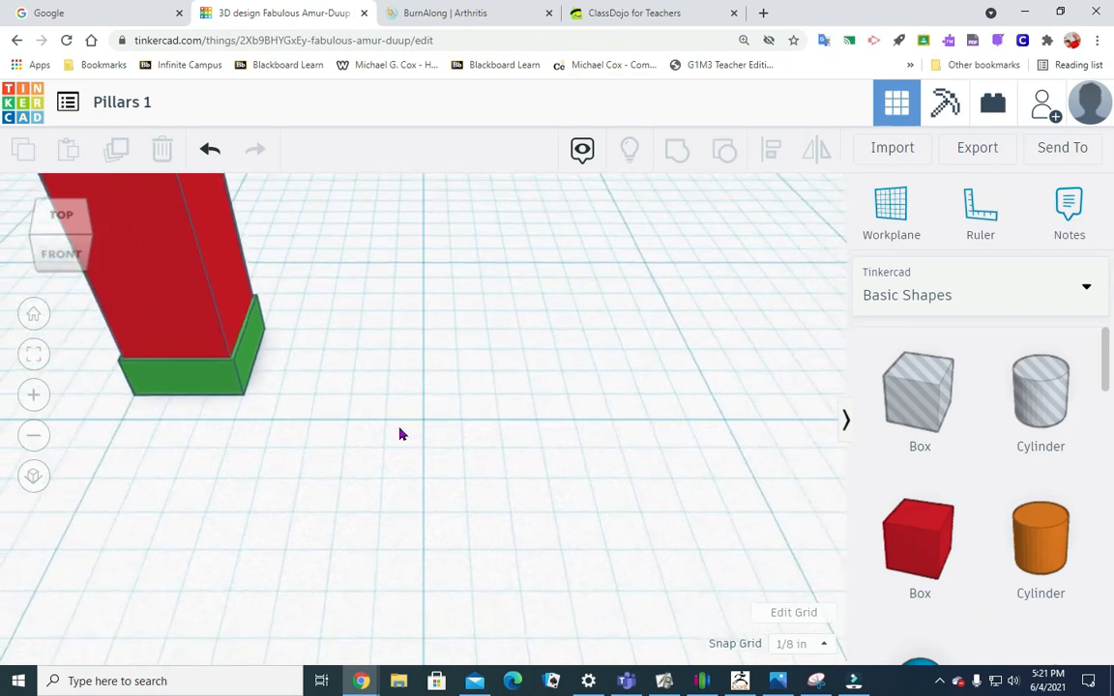
{"action": "scroll", "coordinate": [520, 455], "scroll_direction": "down", "scroll_amount": 2}
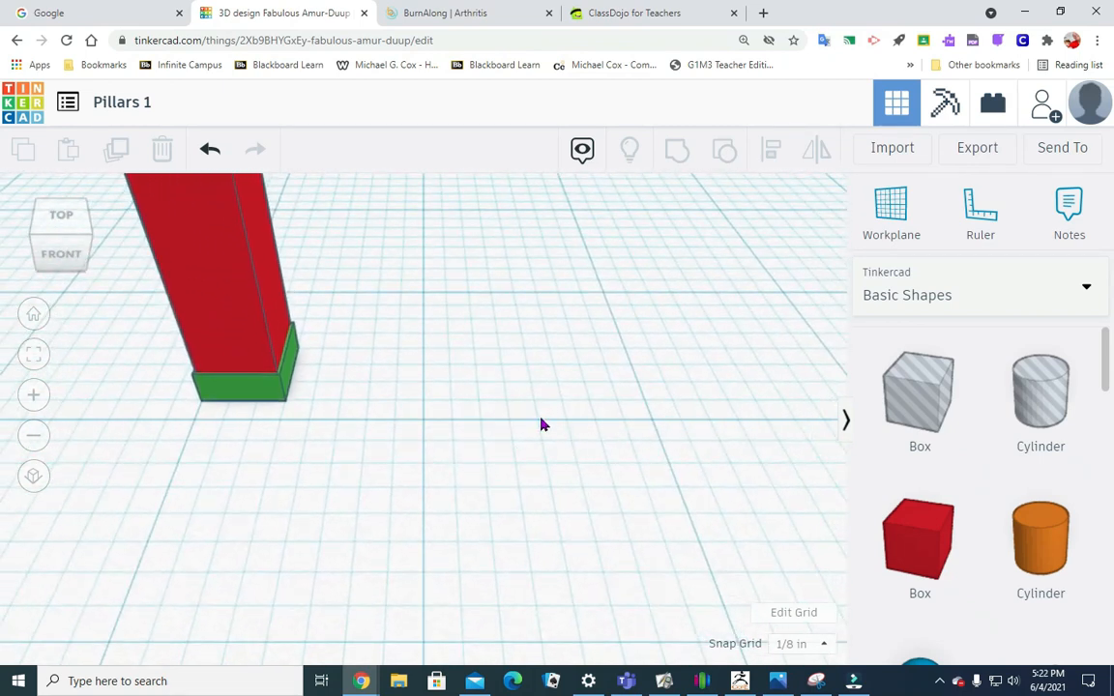
{"action": "scroll", "coordinate": [541, 423], "scroll_direction": "up", "scroll_amount": 3}
{"action": "scroll", "coordinate": [550, 424], "scroll_direction": "down", "scroll_amount": 2}
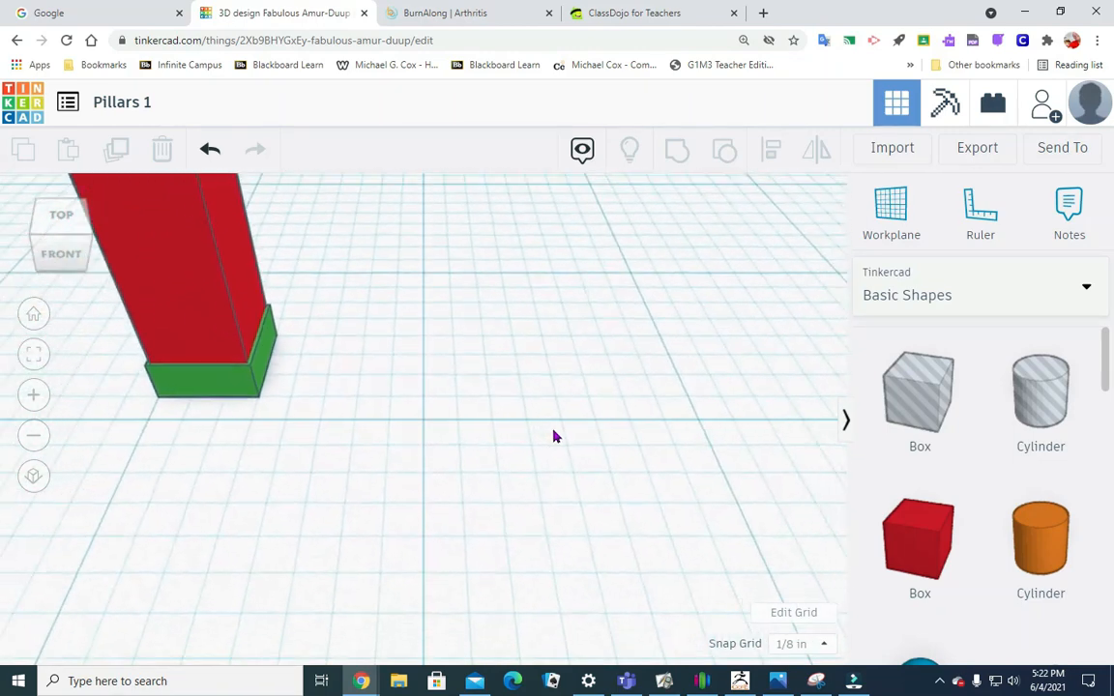
{"action": "scroll", "coordinate": [555, 438], "scroll_direction": "down", "scroll_amount": 6}
{"action": "scroll", "coordinate": [555, 437], "scroll_direction": "down", "scroll_amount": 3}
{"action": "scroll", "coordinate": [532, 448], "scroll_direction": "up", "scroll_amount": 3}
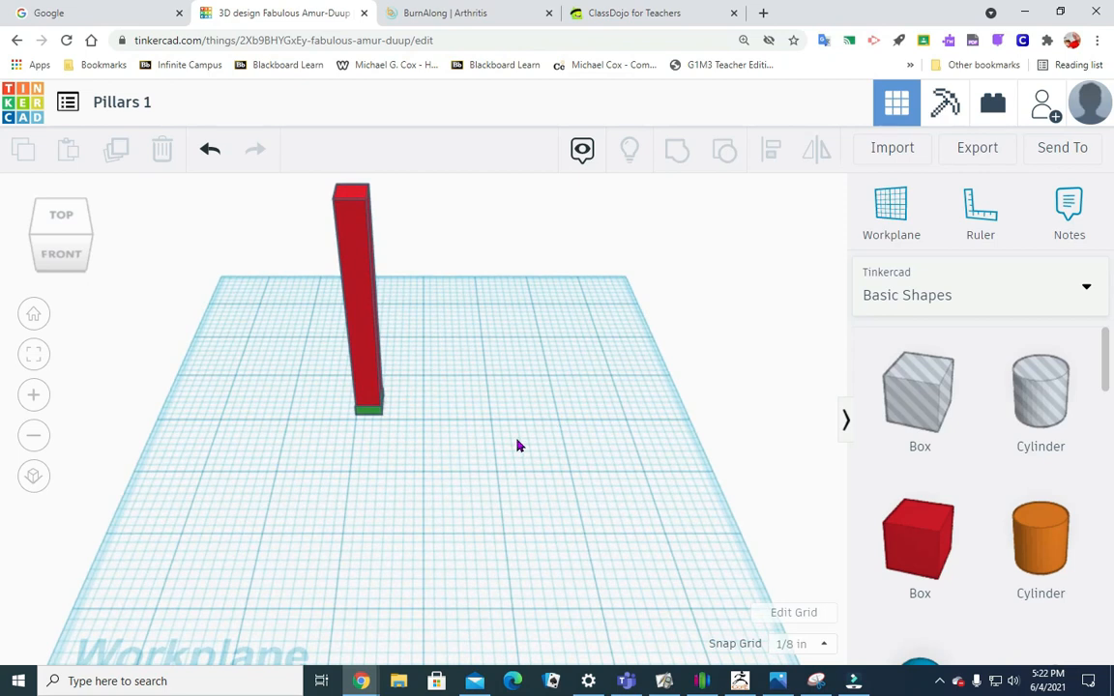
- Add another solid box coloured green and place it in front of the pillar, slightly toward the workplane's left side
{"action": "left_click_drag", "start_coordinate": [943, 569], "coordinate": [628, 552]}
{"action": "left_click", "coordinate": [665, 273]}
{"action": "left_click", "coordinate": [748, 450]}
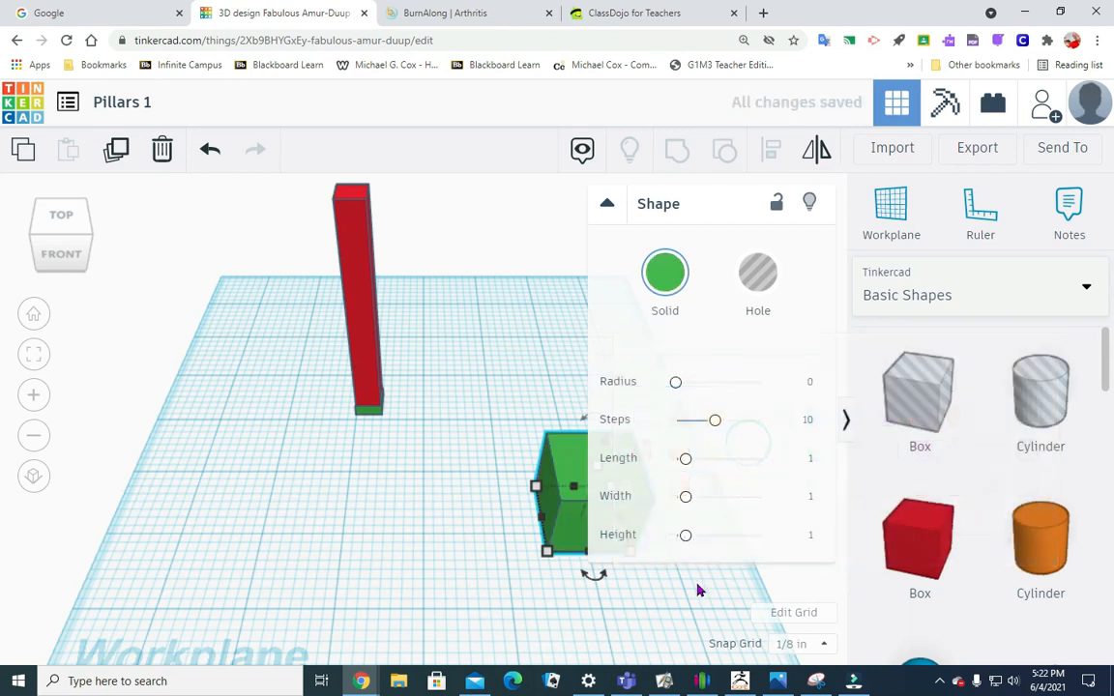
{"action": "left_click", "coordinate": [675, 612]}
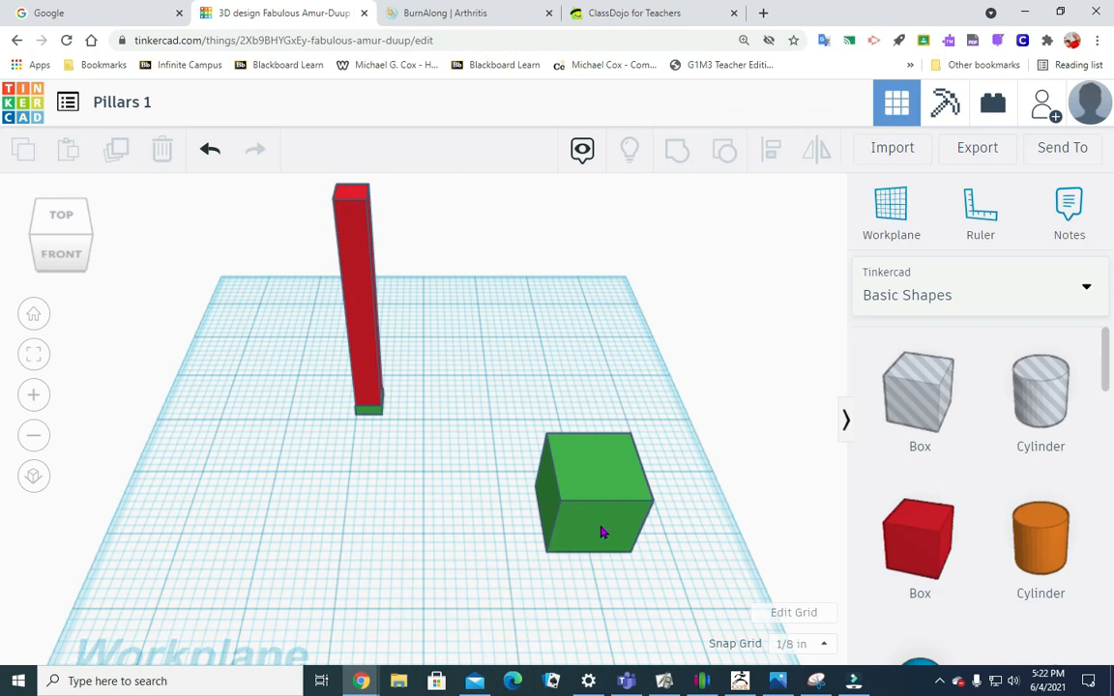
{"action": "left_click_drag", "start_coordinate": [592, 525], "coordinate": [296, 535]}
{"action": "left_click", "coordinate": [489, 613]}
{"action": "left_click", "coordinate": [409, 627]}
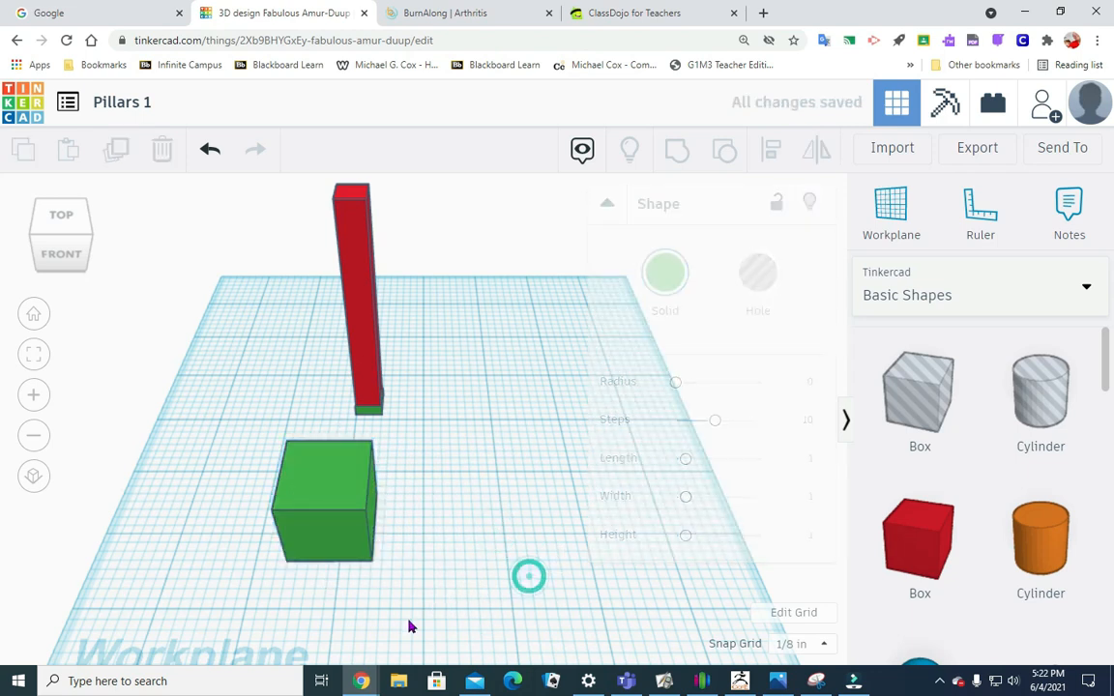
- Set the new green box's footprint to 0.375 by 0.375 in
{"action": "left_click", "coordinate": [333, 532]}
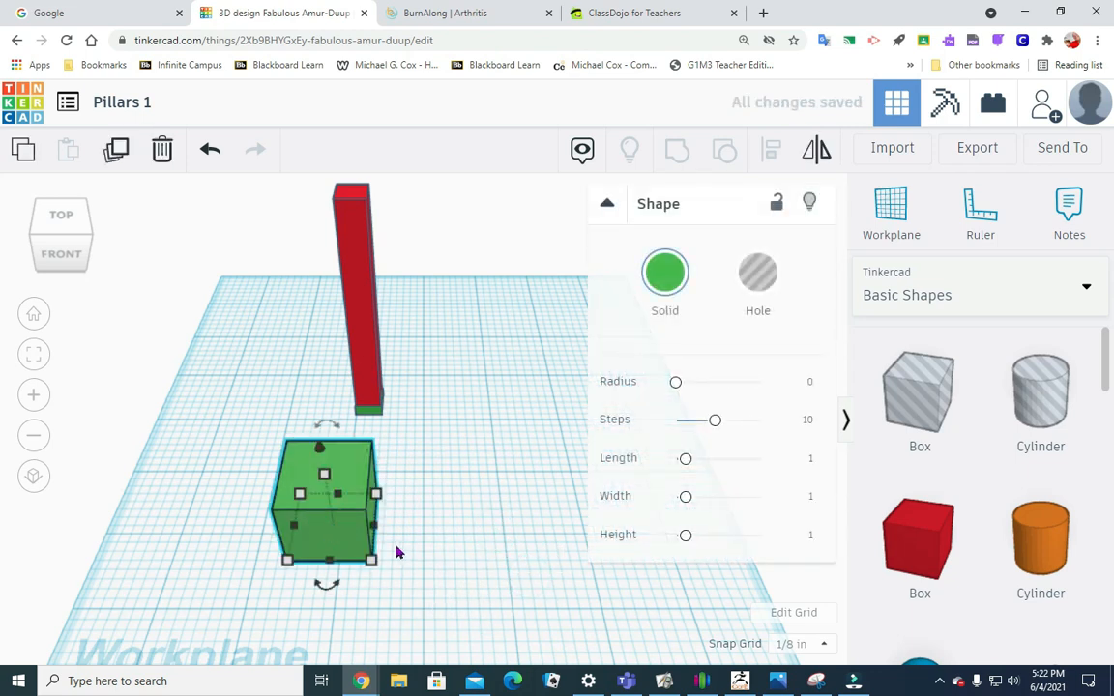
{"action": "left_click", "coordinate": [370, 563]}
{"action": "left_click", "coordinate": [474, 525]}
{"action": "type", "text": ".375"}
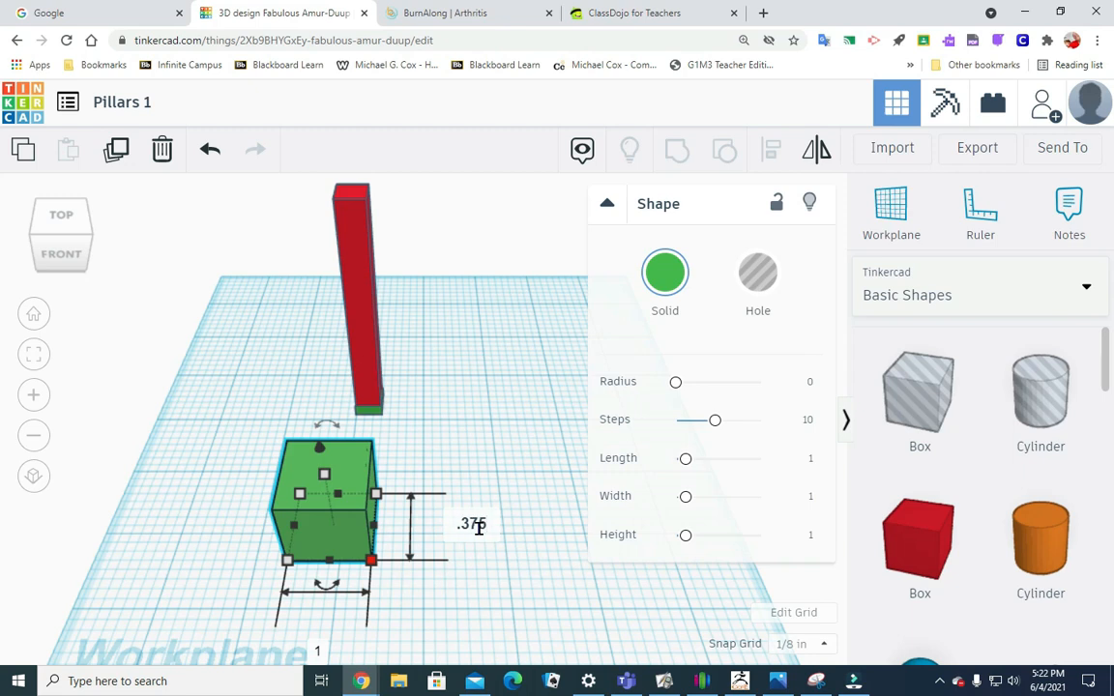
{"action": "left_click", "coordinate": [321, 652]}
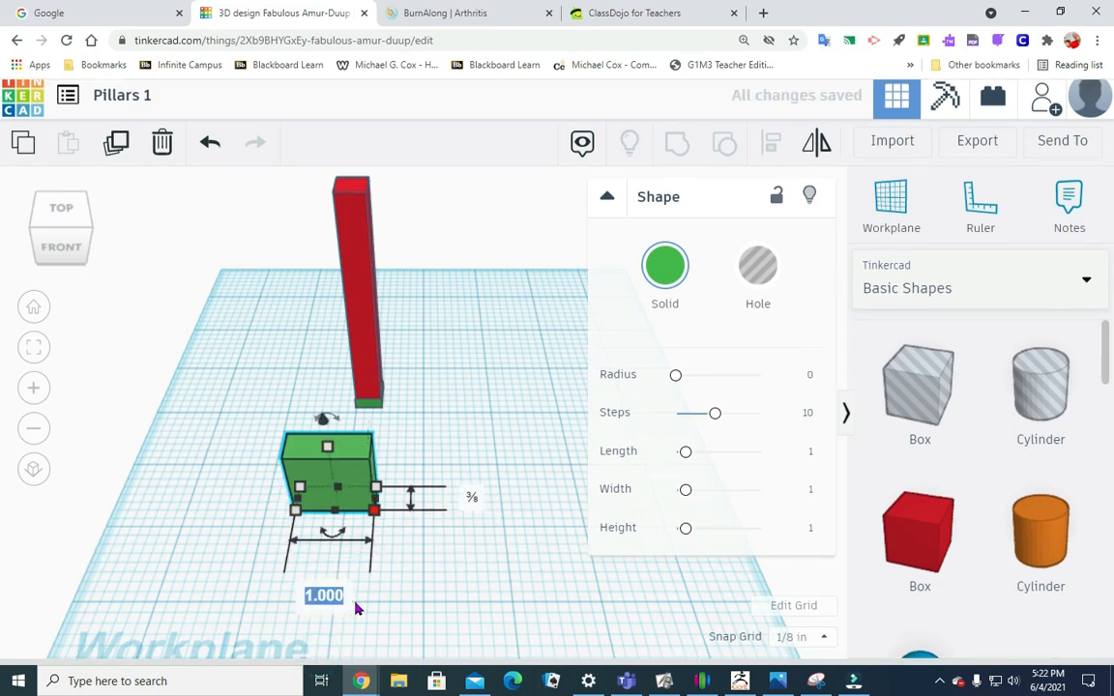
{"action": "type", "text": ".375"}
{"action": "key", "text": "Return"}
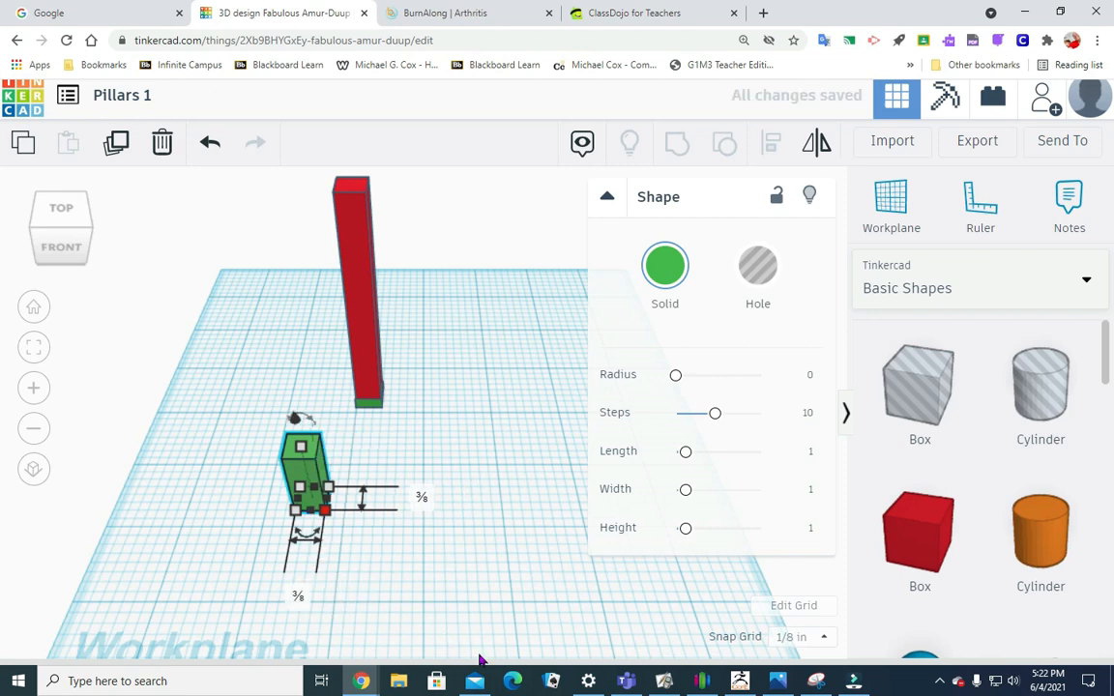
{"action": "left_click", "coordinate": [507, 632]}
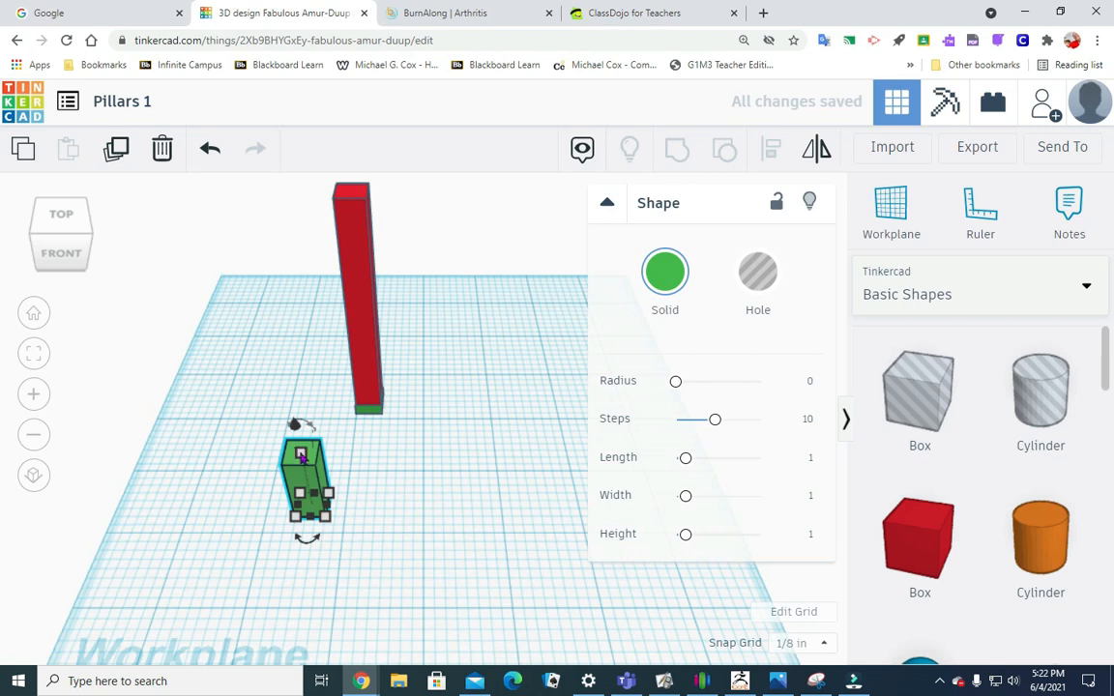
- Set the new green box's height to 0.23 in and deselect it
{"action": "mouse_move", "coordinate": [301, 453]}
{"action": "left_click", "coordinate": [404, 478]}
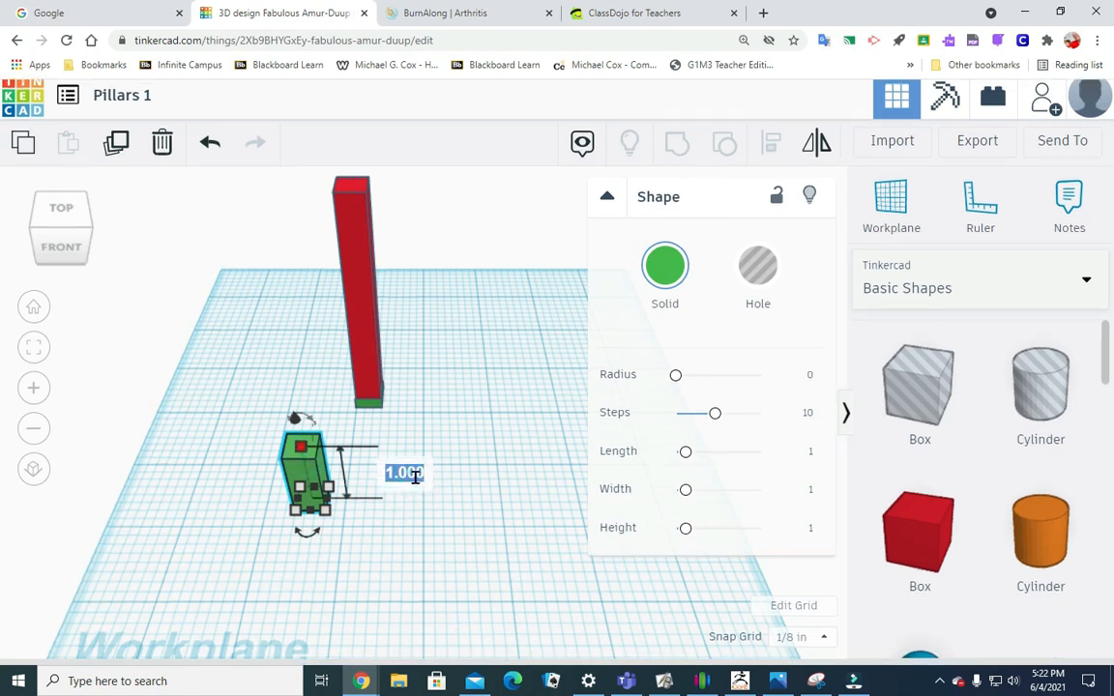
{"action": "key", "text": "BackSpace"}
{"action": "type", "text": ".23"}
{"action": "key", "text": "Return"}
{"action": "left_click", "coordinate": [437, 563]}
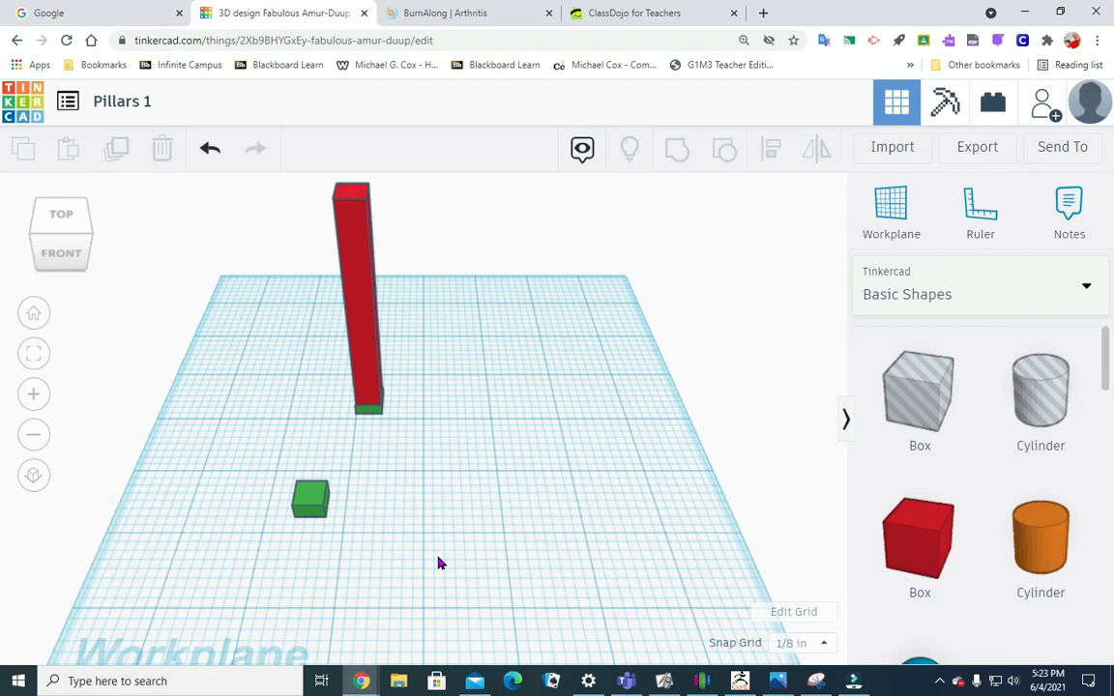
{"action": "scroll", "coordinate": [966, 554], "scroll_direction": "down", "scroll_amount": 8}
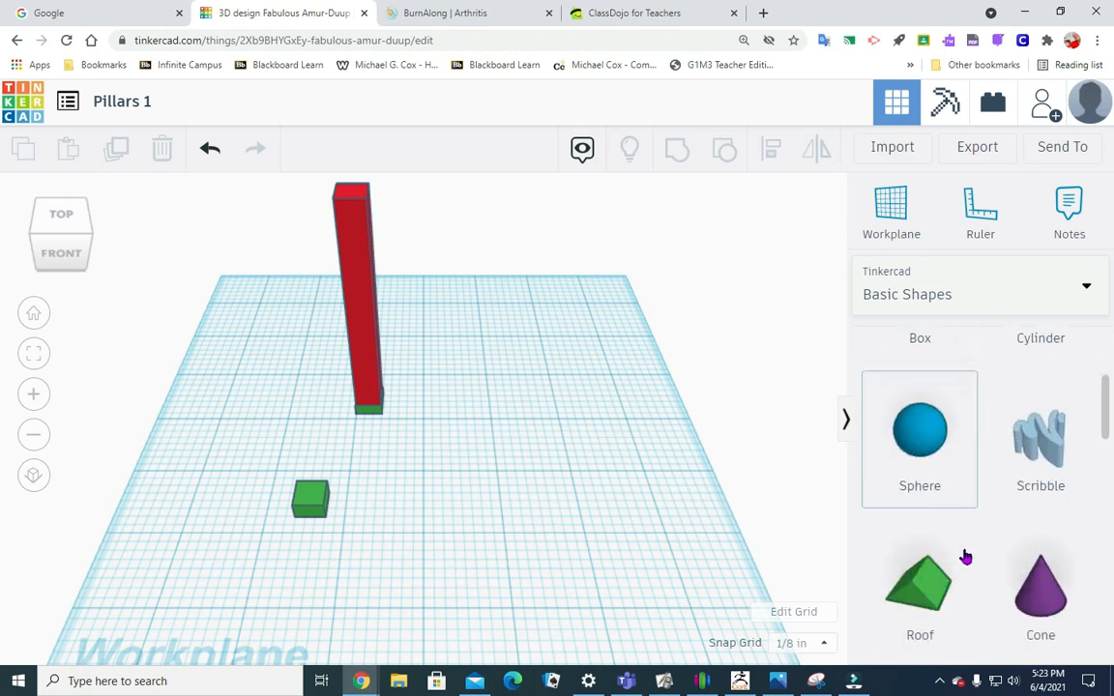
{"action": "scroll", "coordinate": [965, 545], "scroll_direction": "down", "scroll_amount": 10}
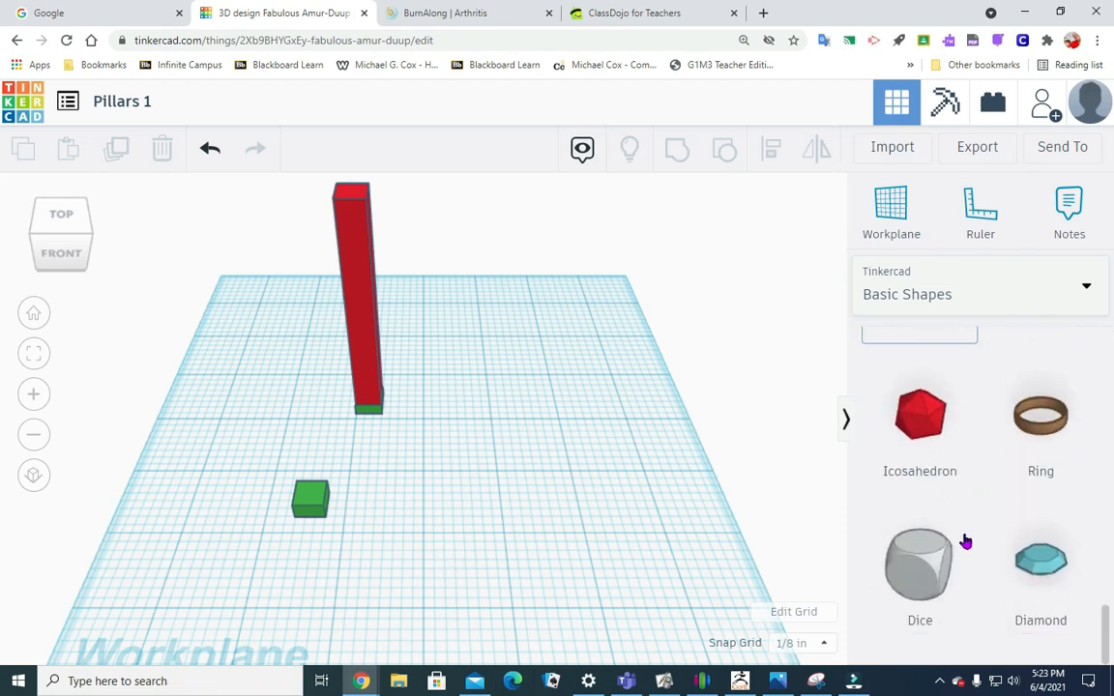
{"action": "scroll", "coordinate": [975, 556], "scroll_direction": "up", "scroll_amount": 6}
{"action": "scroll", "coordinate": [975, 561], "scroll_direction": "up", "scroll_amount": 7}
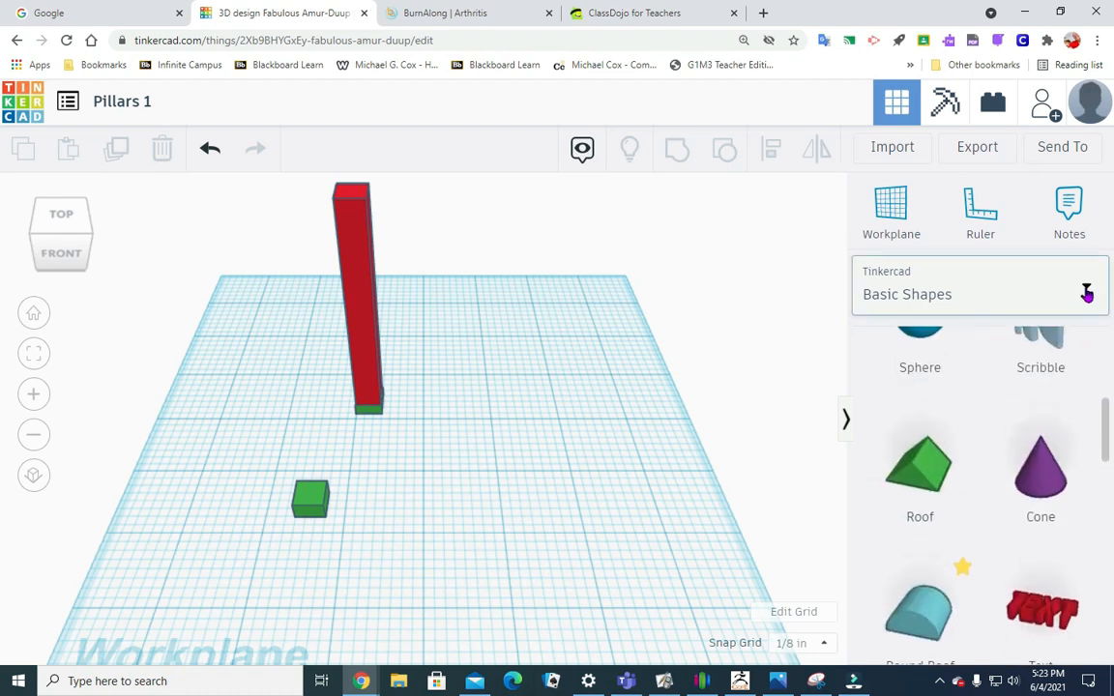
{"action": "left_click", "coordinate": [1086, 286]}
{"action": "left_click", "coordinate": [745, 380]}
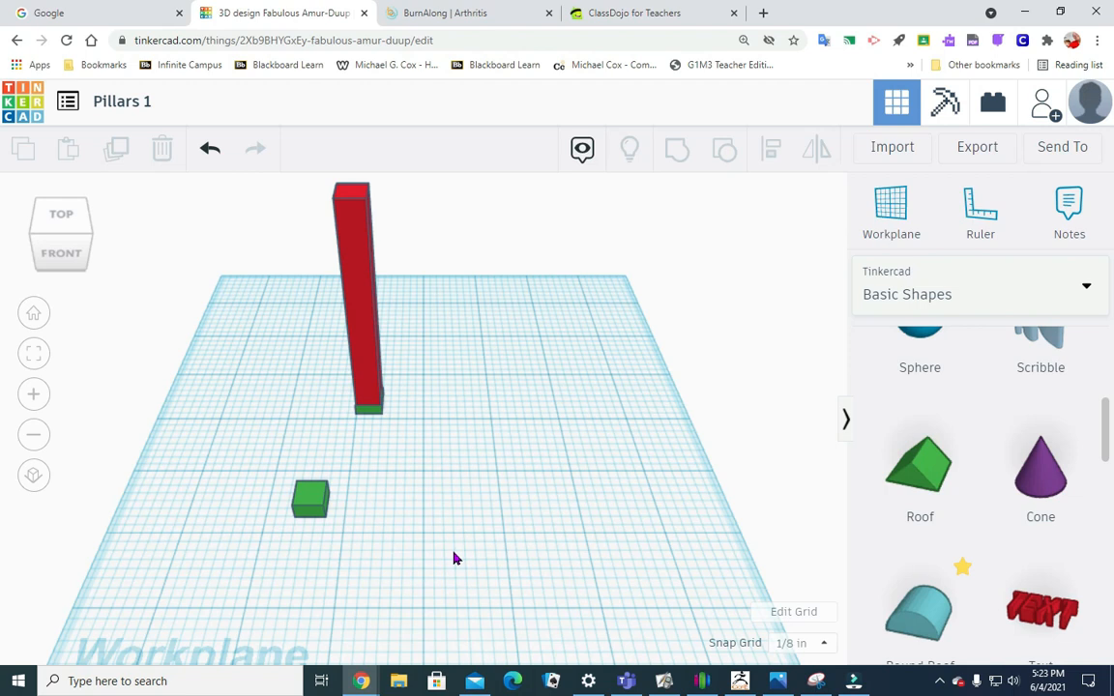
- Raise the new green block 3.3 in above the workplane and deselect it
{"action": "left_click", "coordinate": [309, 500]}
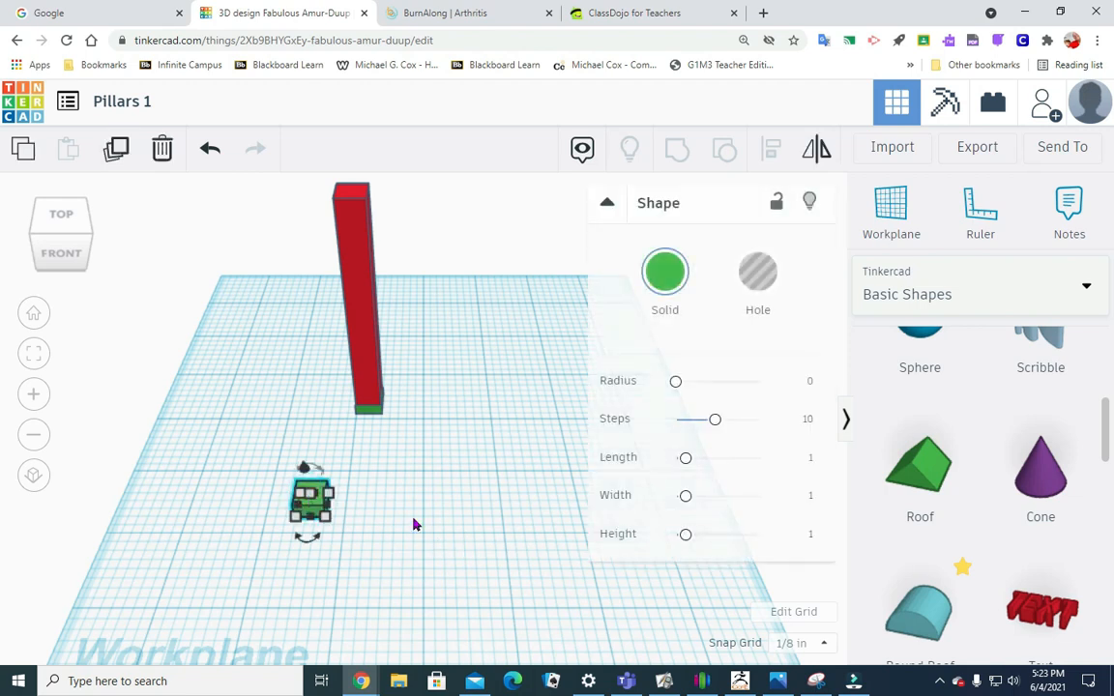
{"action": "left_click", "coordinate": [499, 558]}
{"action": "left_click", "coordinate": [310, 498]}
{"action": "left_click_drag", "start_coordinate": [304, 471], "coordinate": [295, 350]}
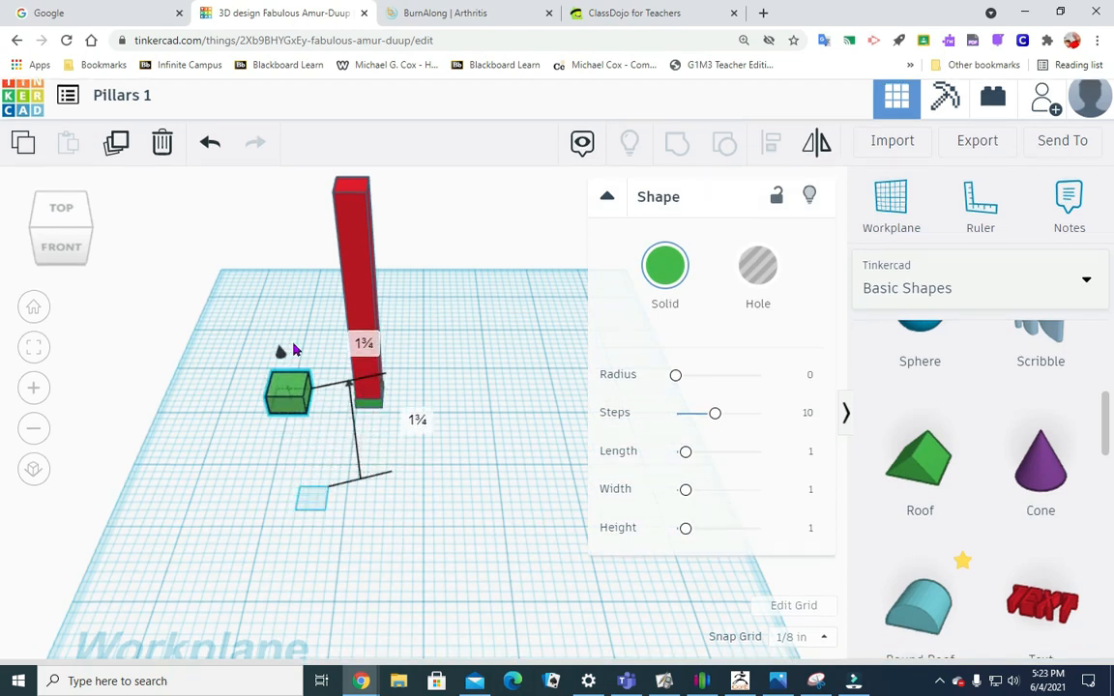
{"action": "left_click", "coordinate": [417, 419]}
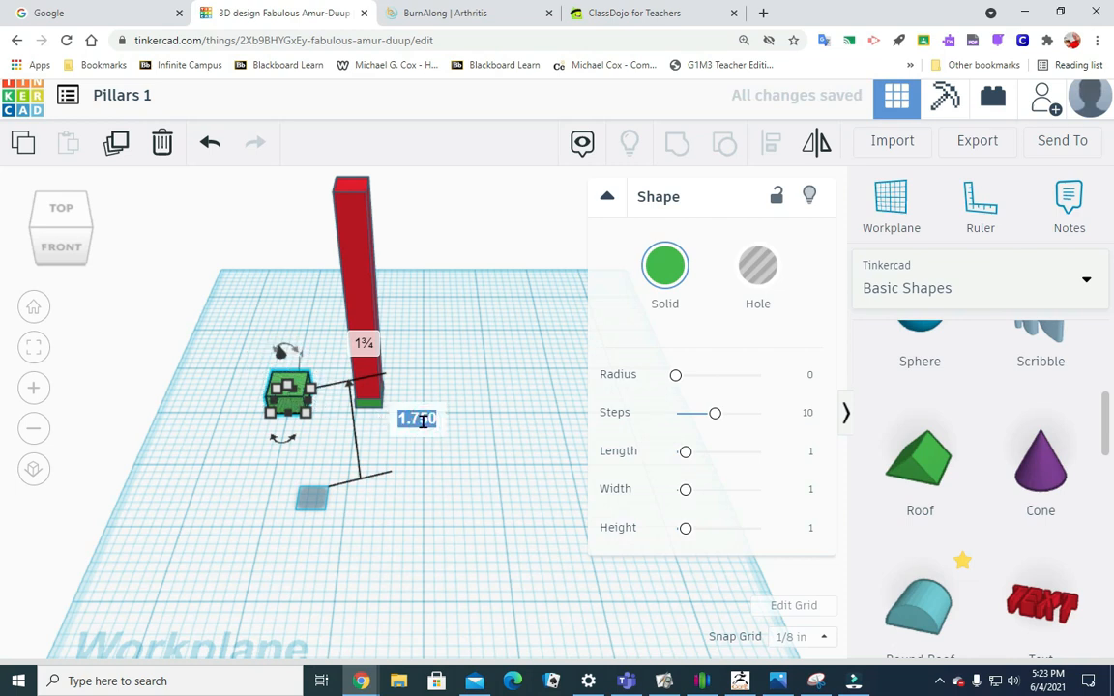
{"action": "type", "text": "3.1"}
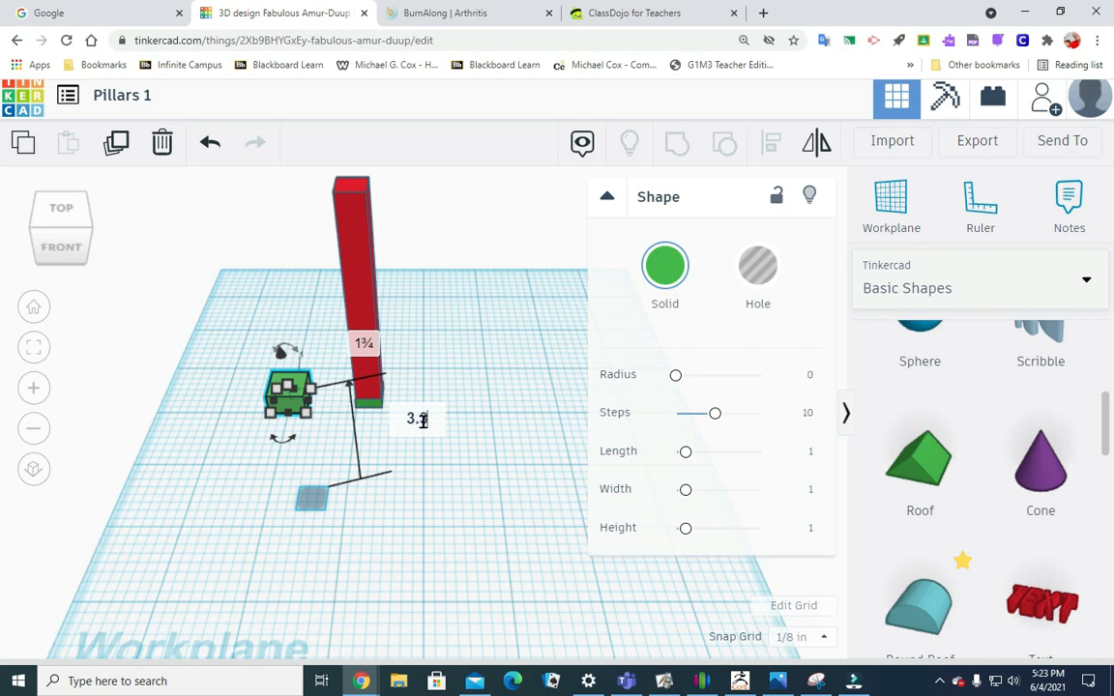
{"action": "key", "text": "Return"}
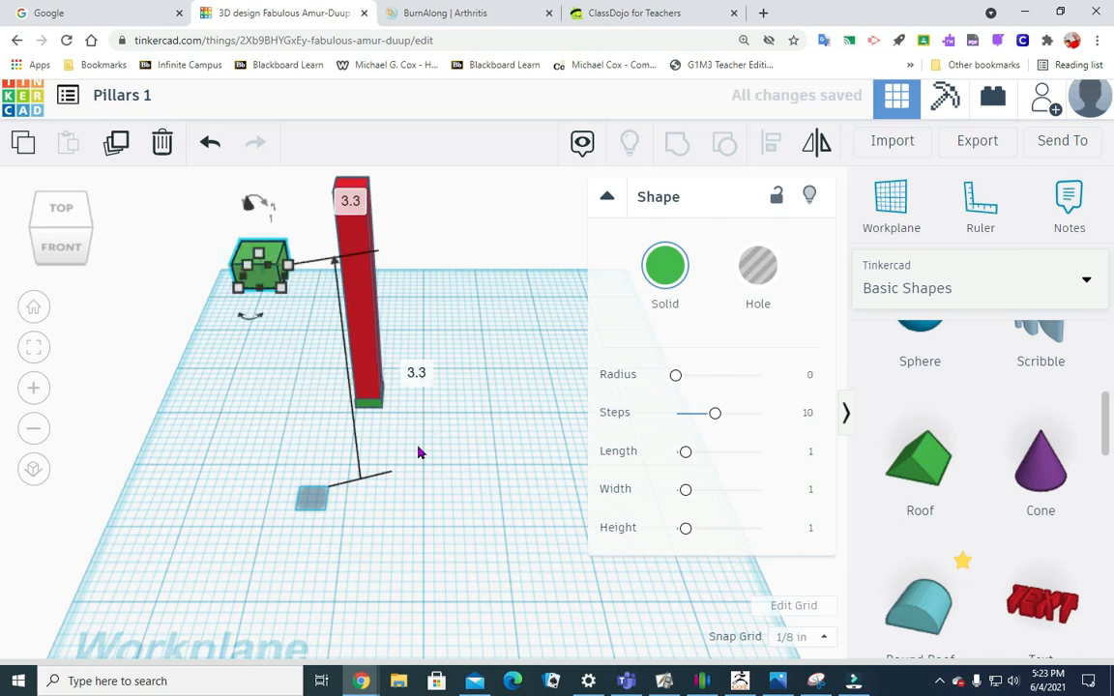
{"action": "left_click", "coordinate": [420, 441]}
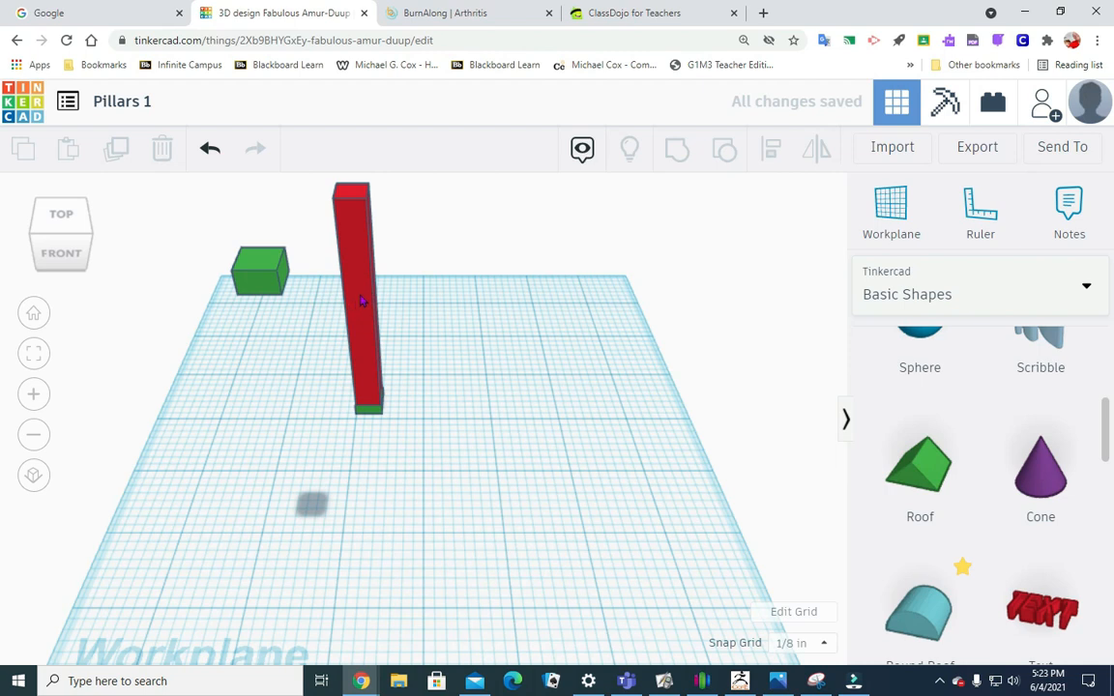
- Align the red box and the green foot block to each other's centres along both horizontal axes, and deselect them
{"action": "mouse_move", "coordinate": [356, 293]}
{"action": "left_mouse_down"}
{"action": "mouse_move", "coordinate": [283, 366]}
{"action": "mouse_move", "coordinate": [286, 397]}
{"action": "mouse_move", "coordinate": [356, 324]}
{"action": "mouse_move", "coordinate": [358, 298]}
{"action": "left_mouse_up"}
{"action": "left_click", "coordinate": [429, 339]}
{"action": "left_click_drag", "start_coordinate": [314, 405], "coordinate": [411, 364]}
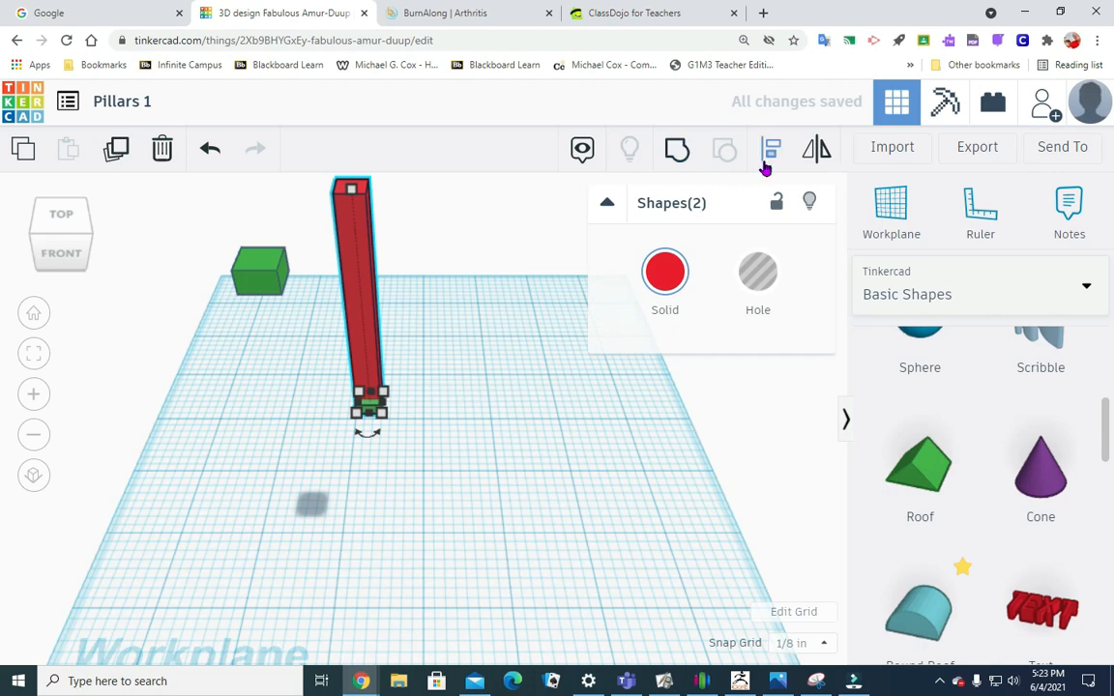
{"action": "left_click", "coordinate": [771, 157]}
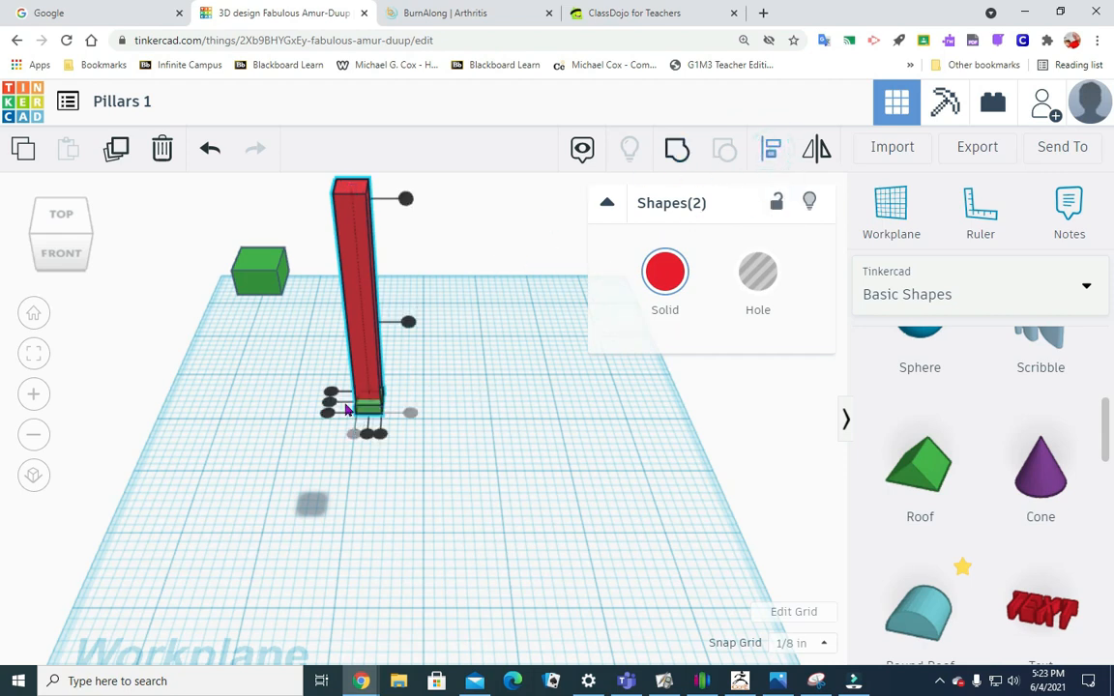
{"action": "left_click", "coordinate": [368, 436]}
{"action": "left_click", "coordinate": [330, 403]}
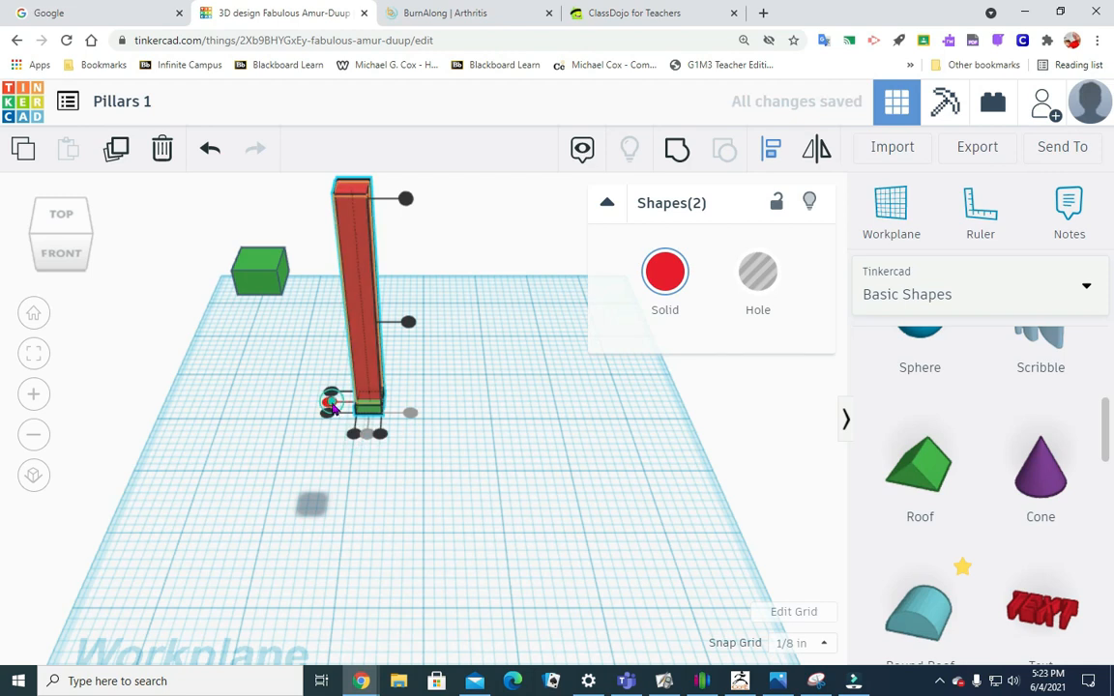
{"action": "left_click", "coordinate": [540, 457]}
- Group the red box with its green foot block and move the group forward, beside the raised green block's shadow
{"action": "left_click_drag", "start_coordinate": [344, 443], "coordinate": [398, 343]}
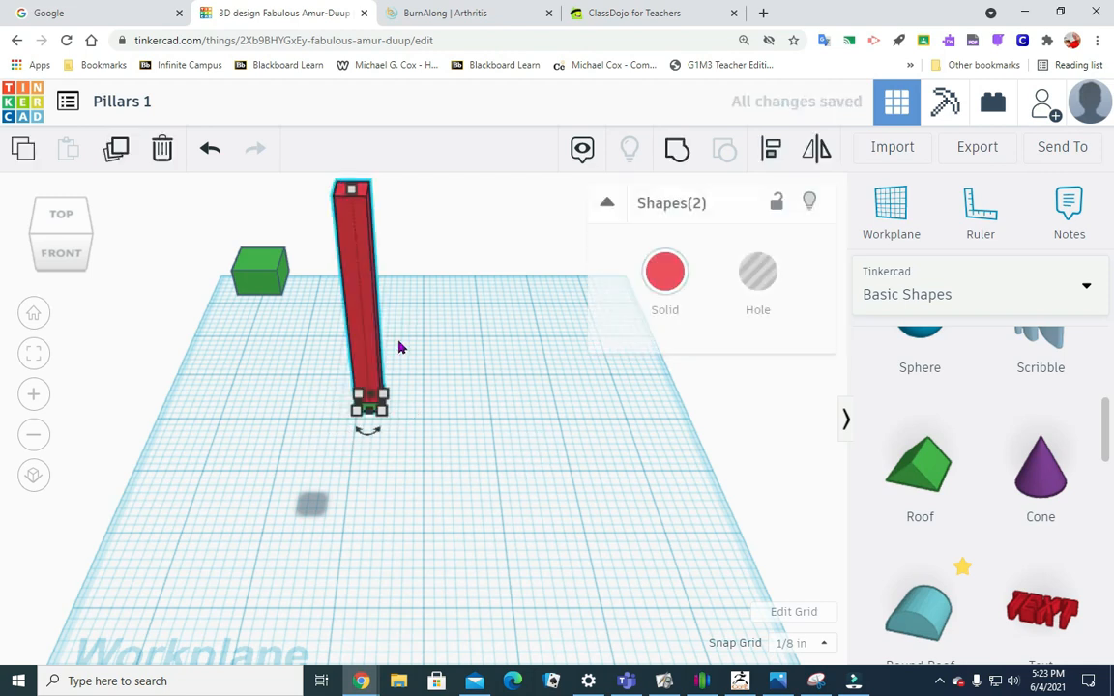
{"action": "left_click", "coordinate": [677, 151]}
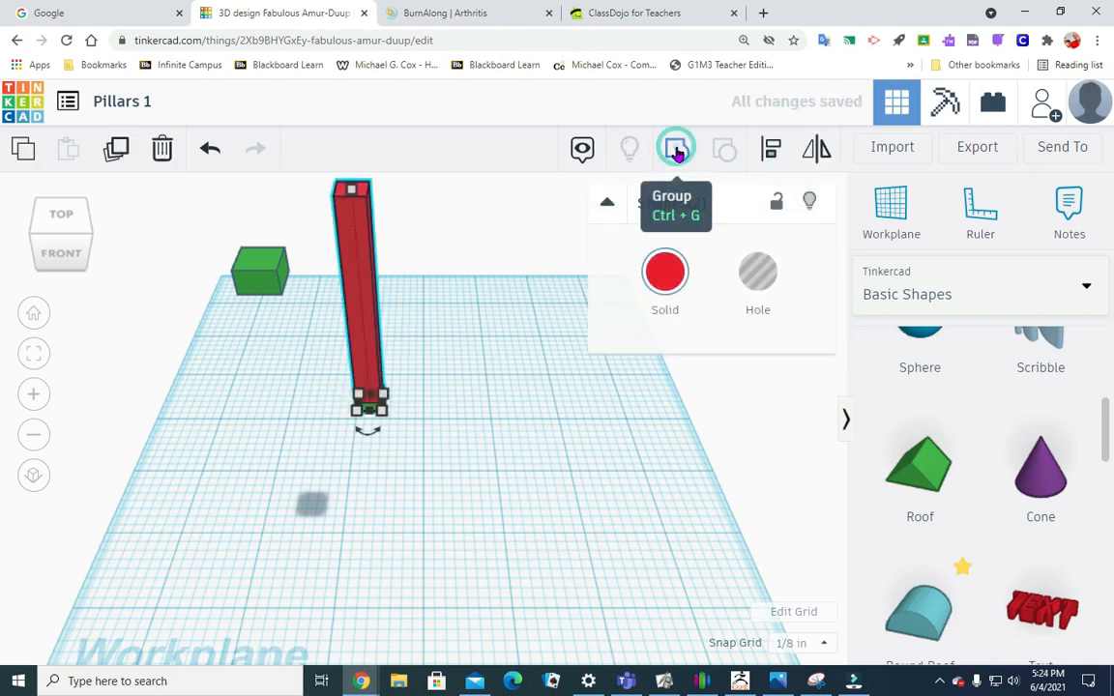
{"action": "left_click", "coordinate": [496, 497]}
{"action": "left_click_drag", "start_coordinate": [370, 339], "coordinate": [346, 398]}
{"action": "left_click", "coordinate": [487, 344]}
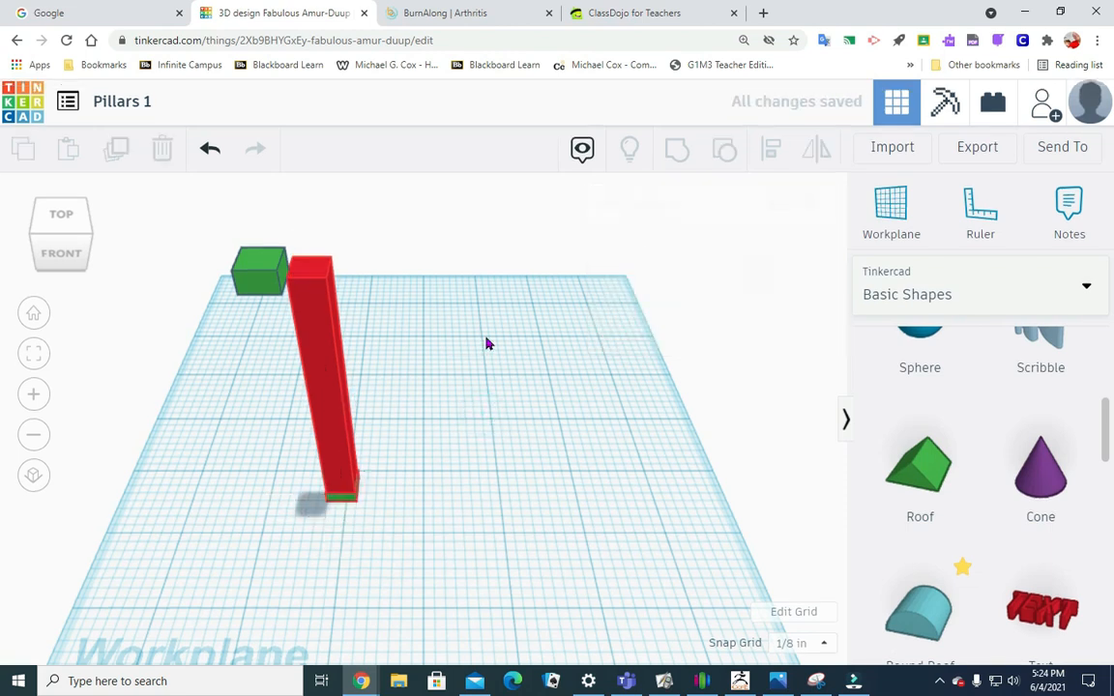
- Move the grouped pillar clear of the raised green block and set that block's elevation to 3.07 in above the workplane
{"action": "left_click", "coordinate": [257, 269]}
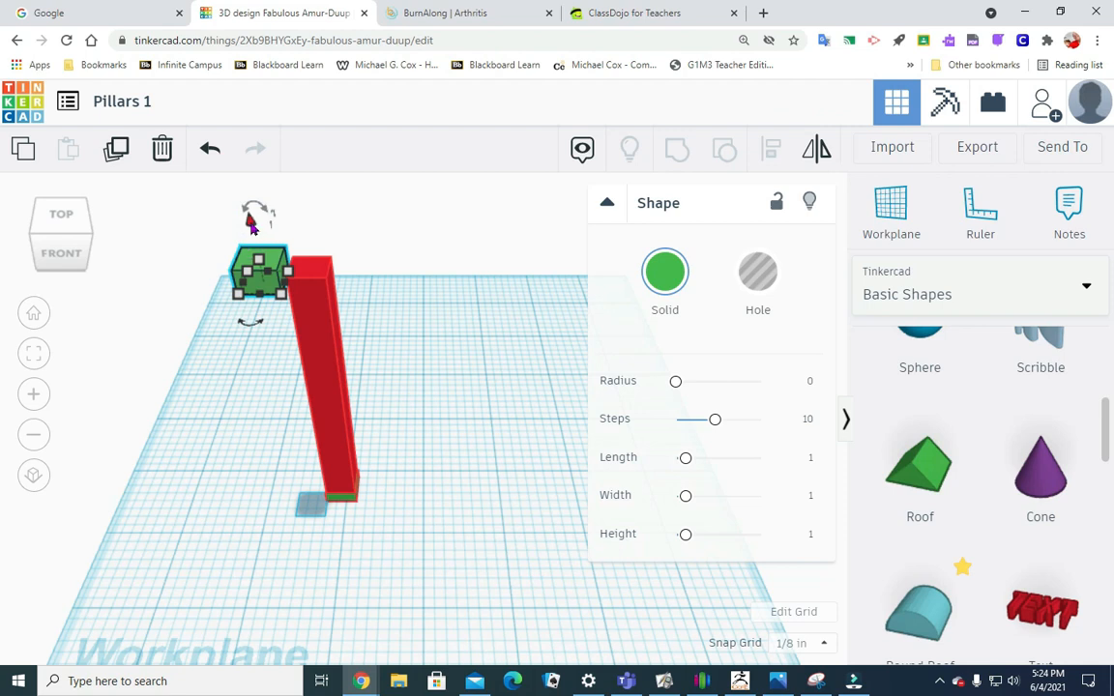
{"action": "left_click_drag", "start_coordinate": [249, 218], "coordinate": [312, 279]}
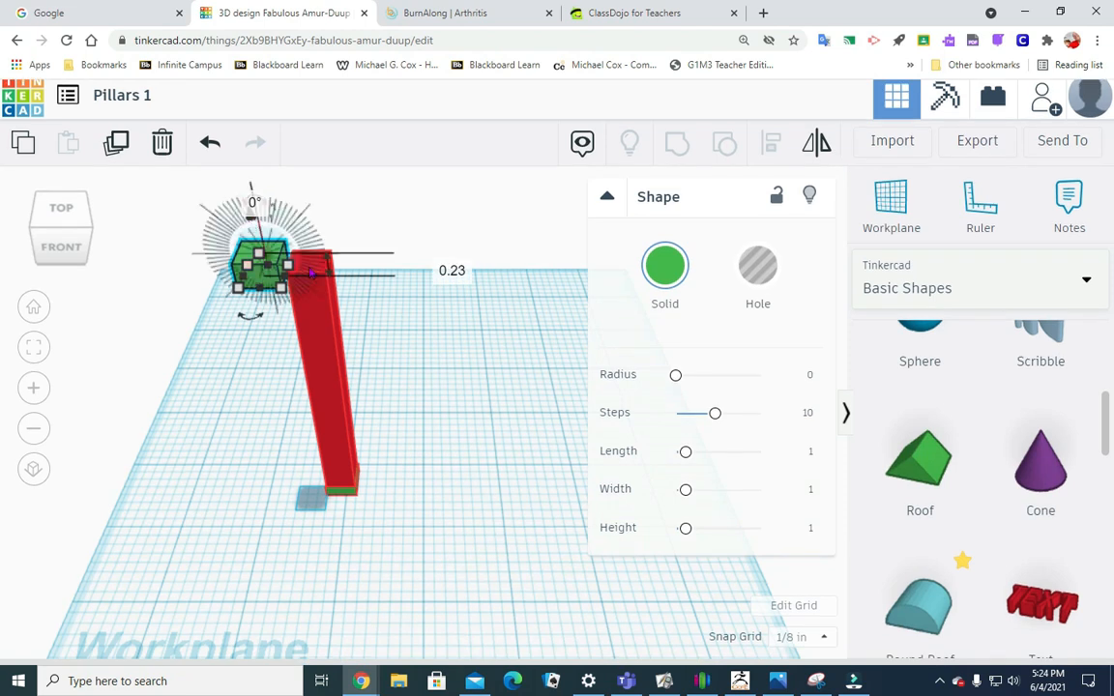
{"action": "left_click_drag", "start_coordinate": [339, 372], "coordinate": [415, 370]}
{"action": "left_click", "coordinate": [266, 256]}
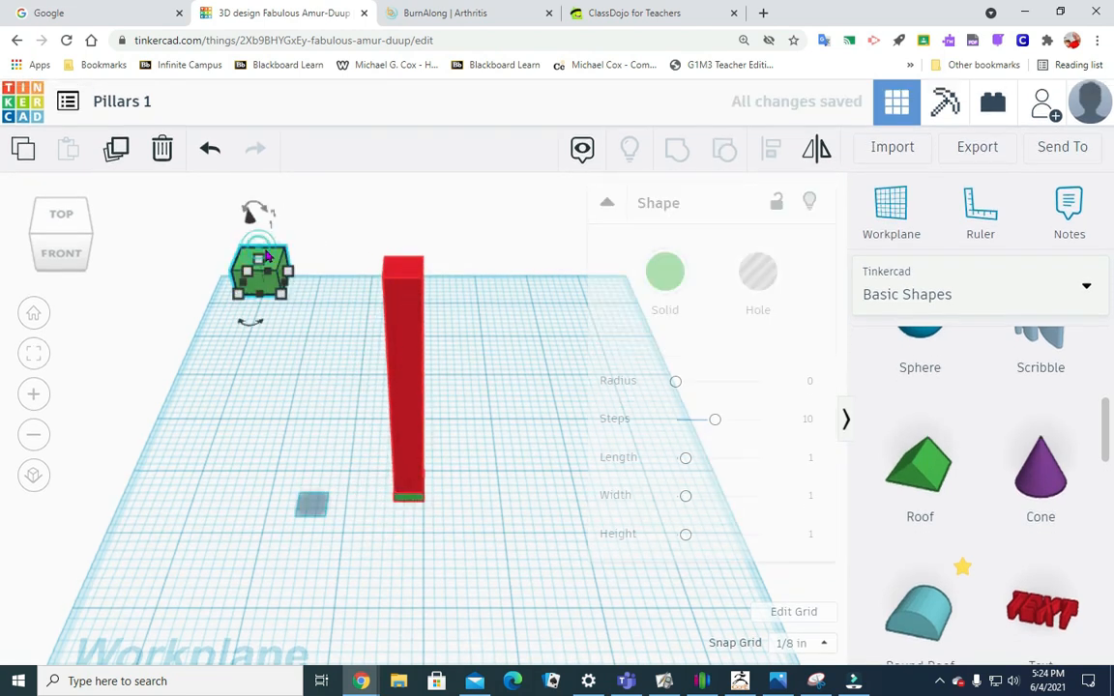
{"action": "left_click", "coordinate": [250, 219]}
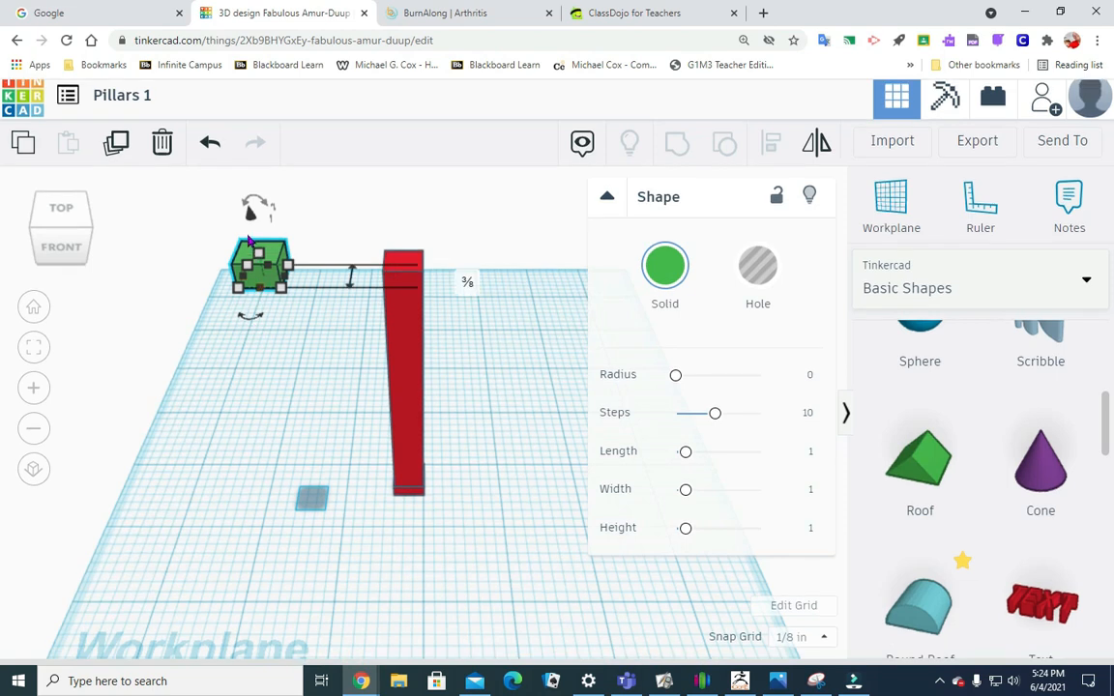
{"action": "mouse_move", "coordinate": [250, 215]}
{"action": "left_mouse_down"}
{"action": "mouse_move", "coordinate": [251, 271]}
{"action": "mouse_move", "coordinate": [249, 236]}
{"action": "left_mouse_up"}
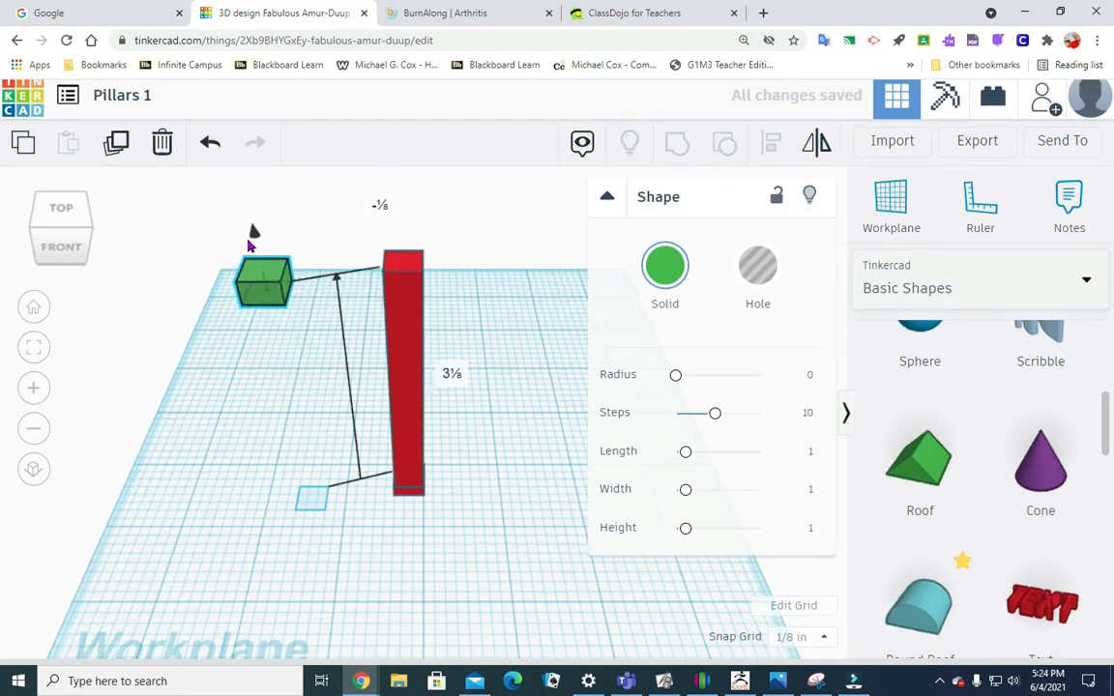
{"action": "left_click", "coordinate": [447, 372]}
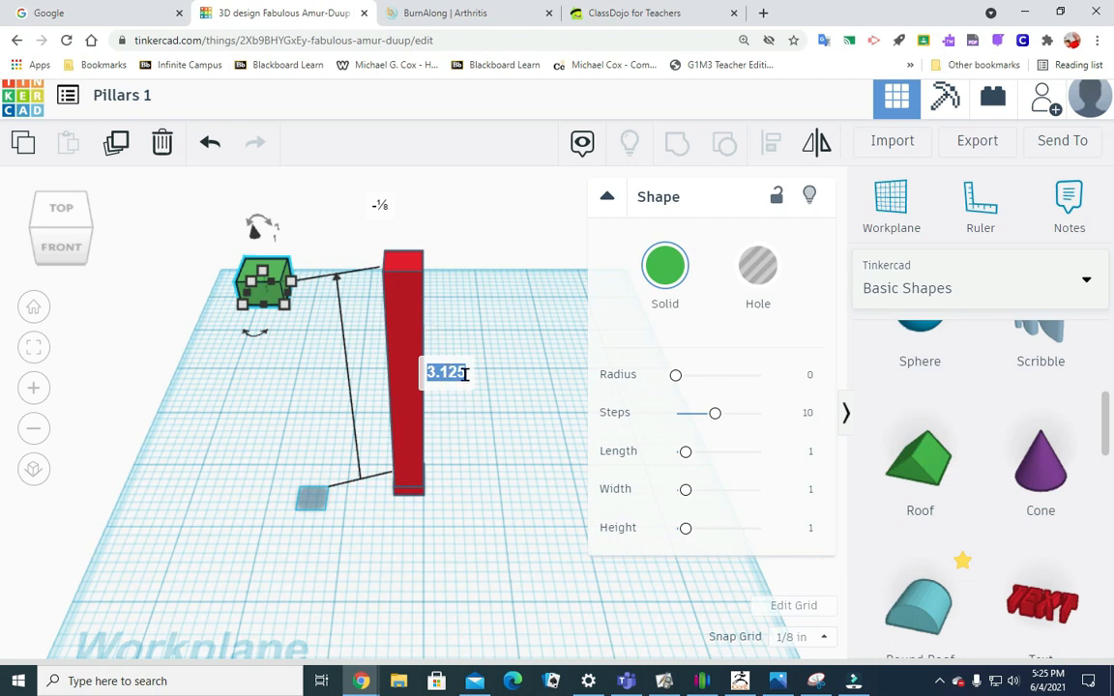
{"action": "type", "text": "3."}
{"action": "type", "text": "07"}
{"action": "key", "text": "Return"}
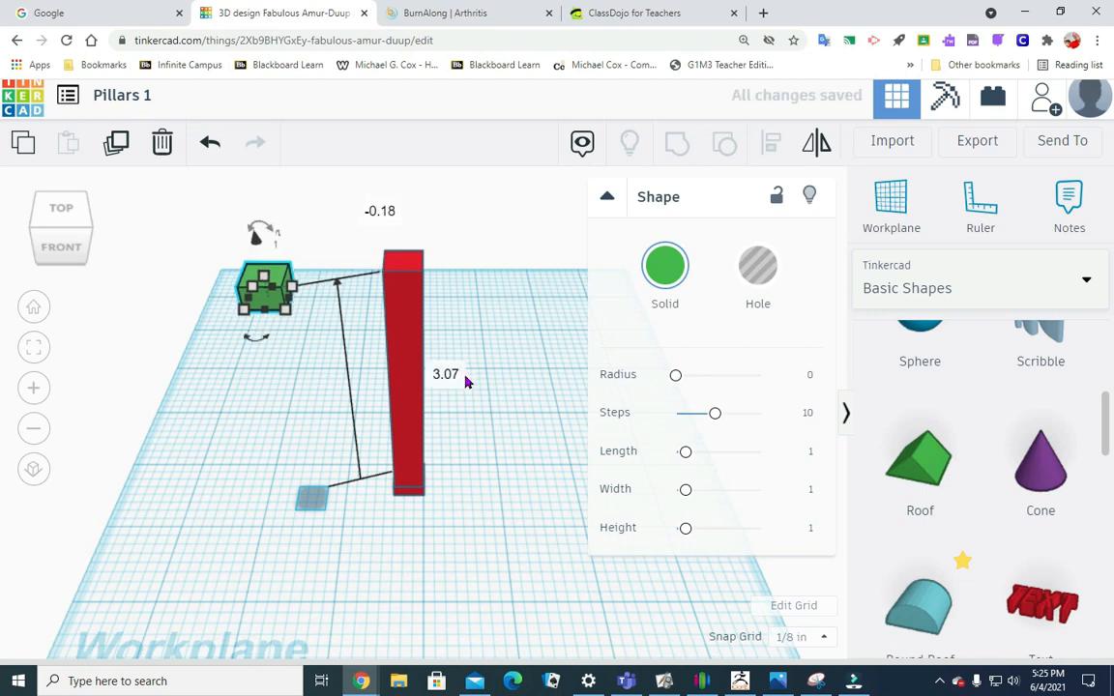
- Move the grouped pillar directly beneath the raised green block and check the fit from the front
{"action": "left_click_drag", "start_coordinate": [413, 337], "coordinate": [280, 358]}
{"action": "left_click", "coordinate": [435, 335]}
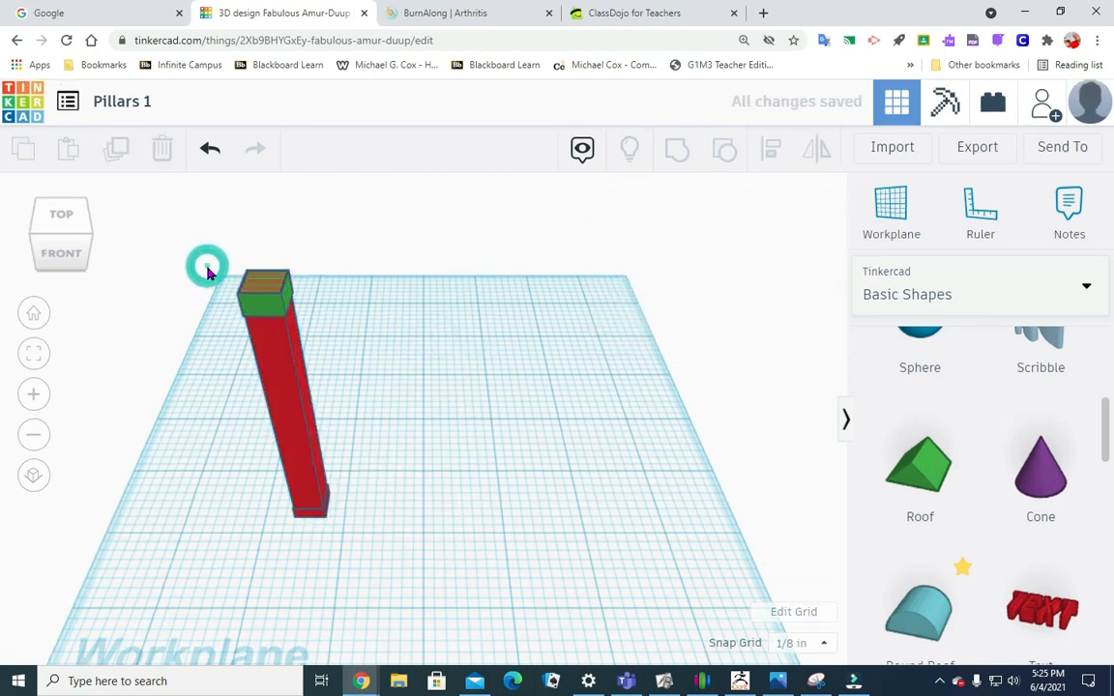
{"action": "left_click", "coordinate": [72, 257]}
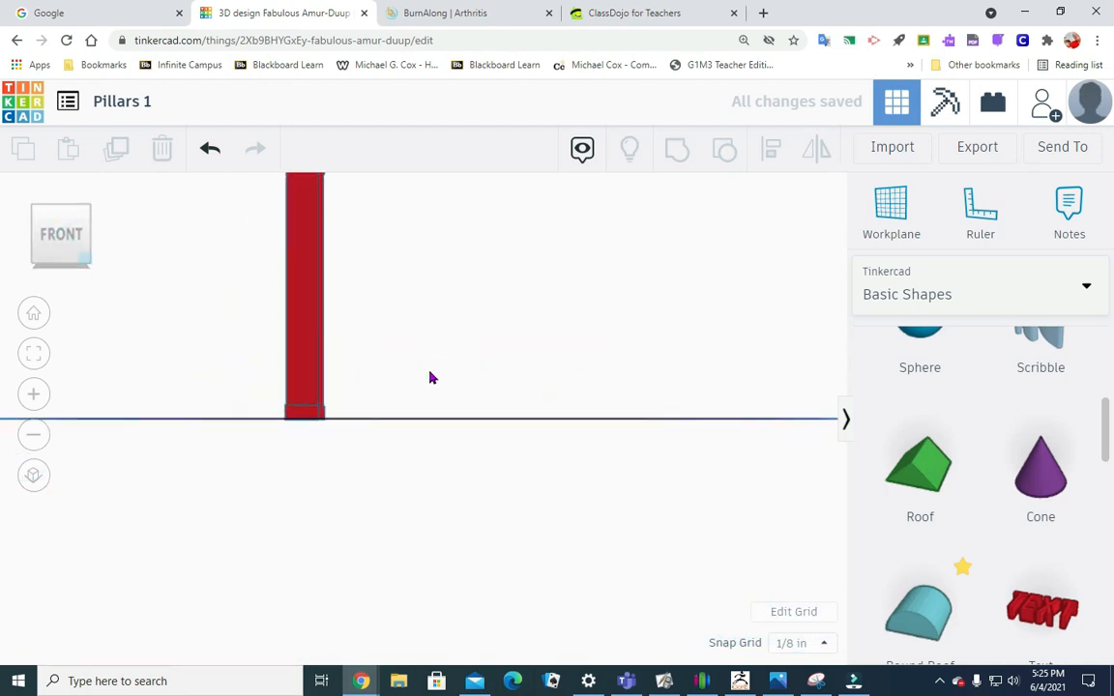
{"action": "scroll", "coordinate": [481, 303], "scroll_direction": "down", "scroll_amount": 3}
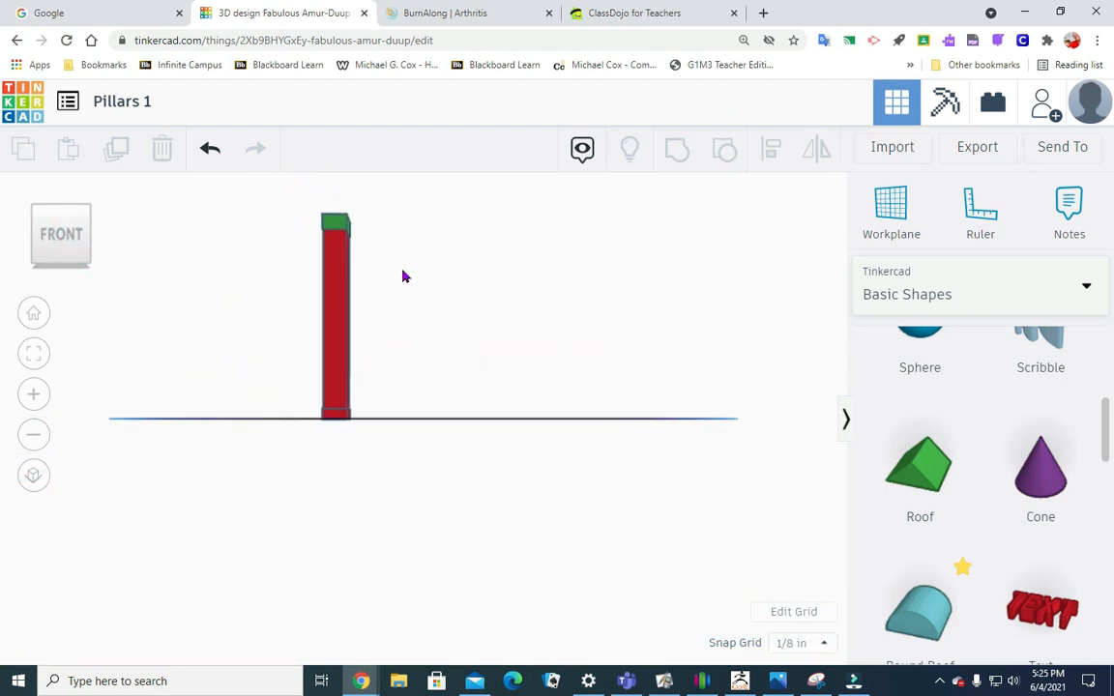
{"action": "left_click", "coordinate": [88, 206]}
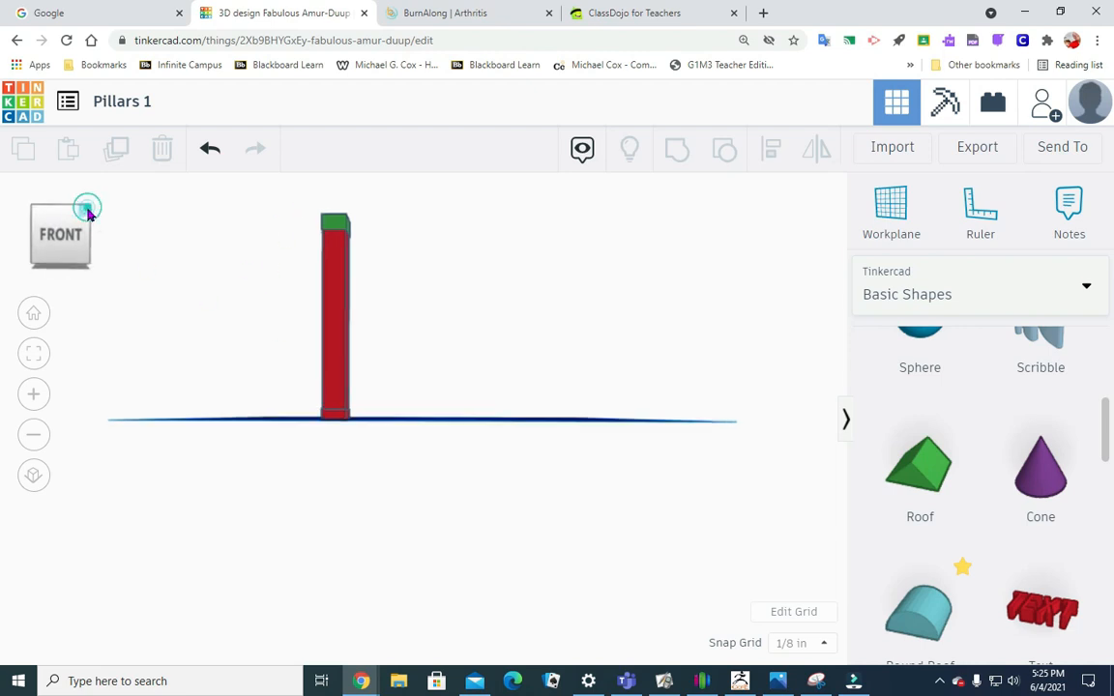
- Try to align the green top block with the grouped pillar, working from a corner view and from above
{"action": "left_click_drag", "start_coordinate": [241, 215], "coordinate": [341, 308]}
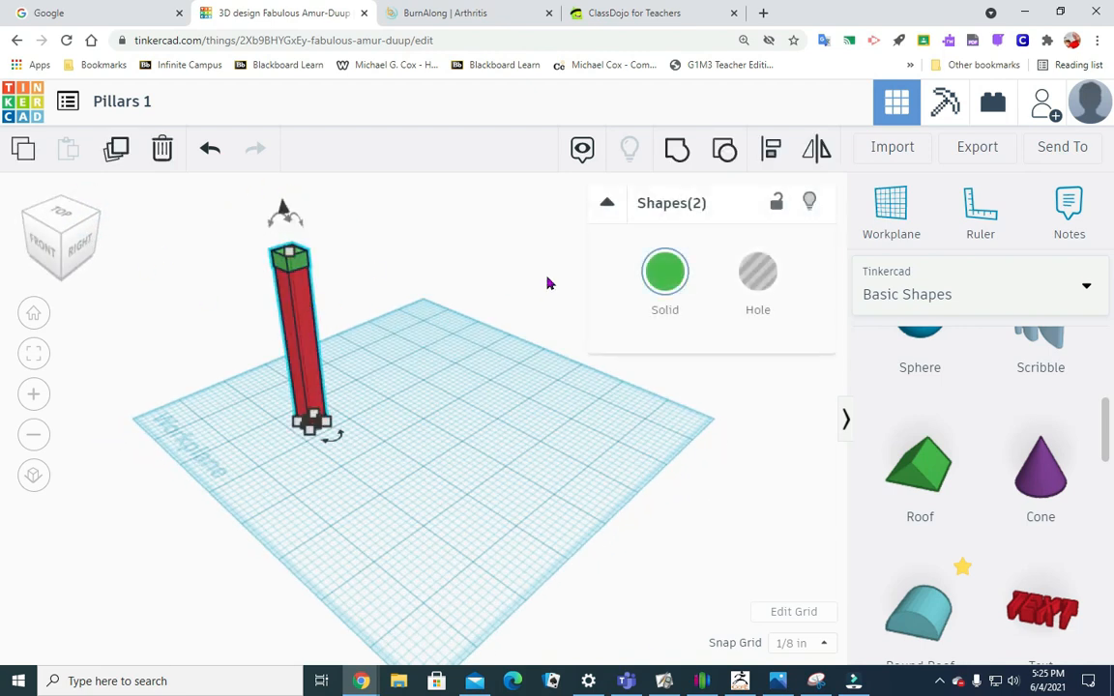
{"action": "left_click", "coordinate": [769, 150]}
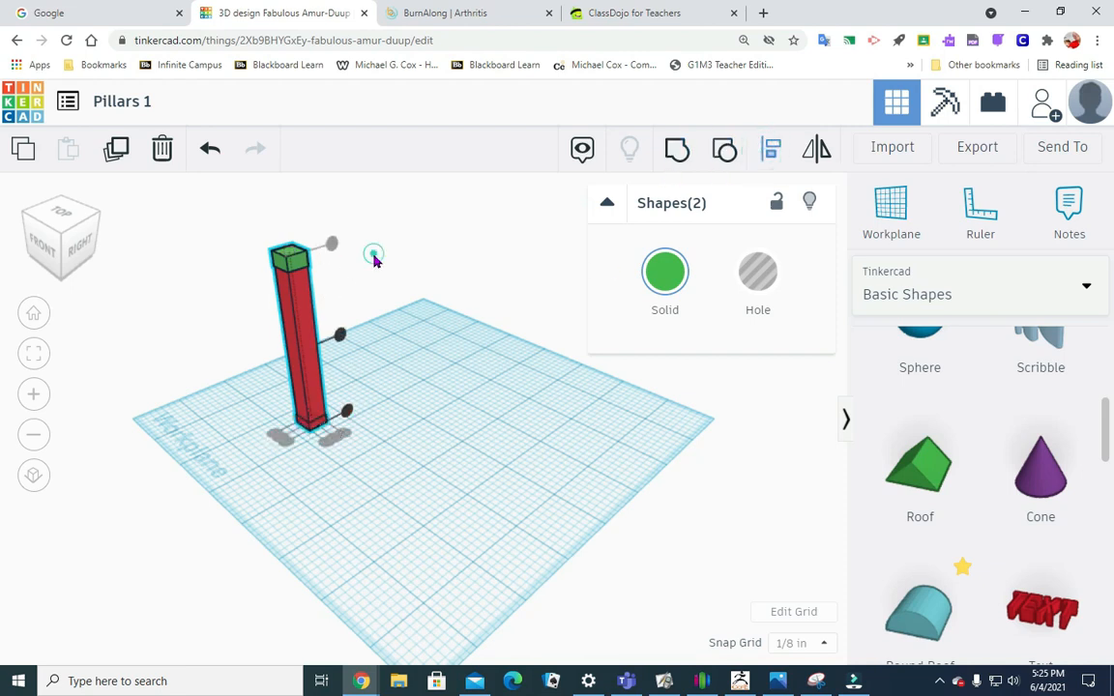
{"action": "left_click", "coordinate": [374, 259]}
{"action": "left_click_drag", "start_coordinate": [253, 236], "coordinate": [329, 283]}
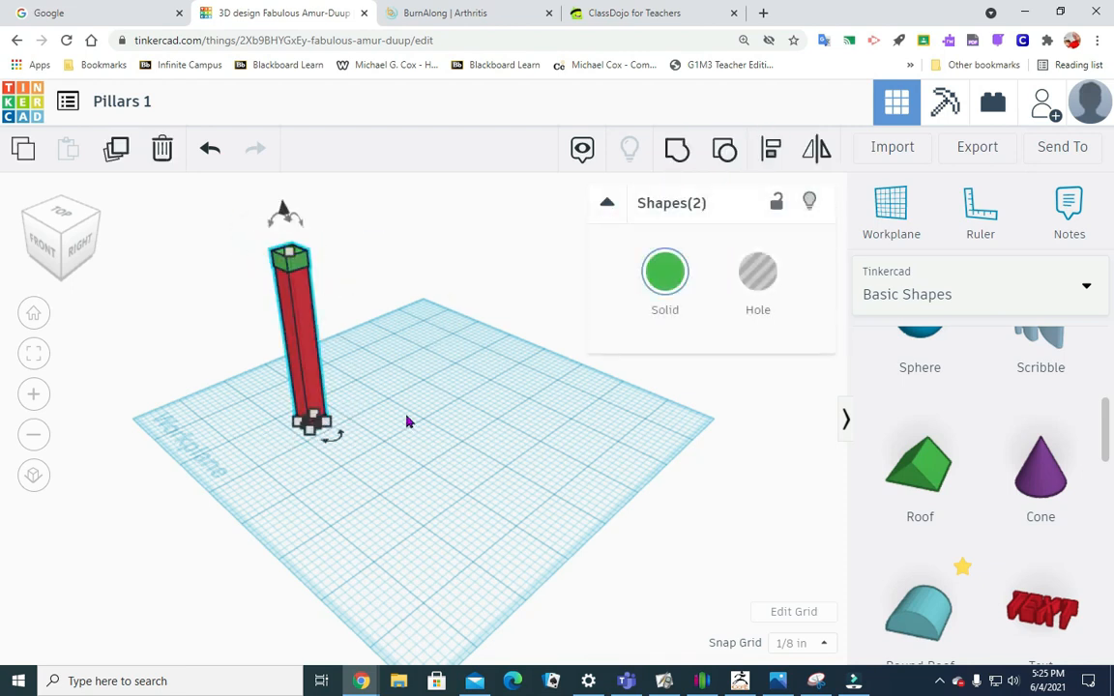
{"action": "left_click", "coordinate": [397, 281]}
{"action": "left_click_drag", "start_coordinate": [251, 235], "coordinate": [329, 291]}
{"action": "left_click", "coordinate": [773, 152]}
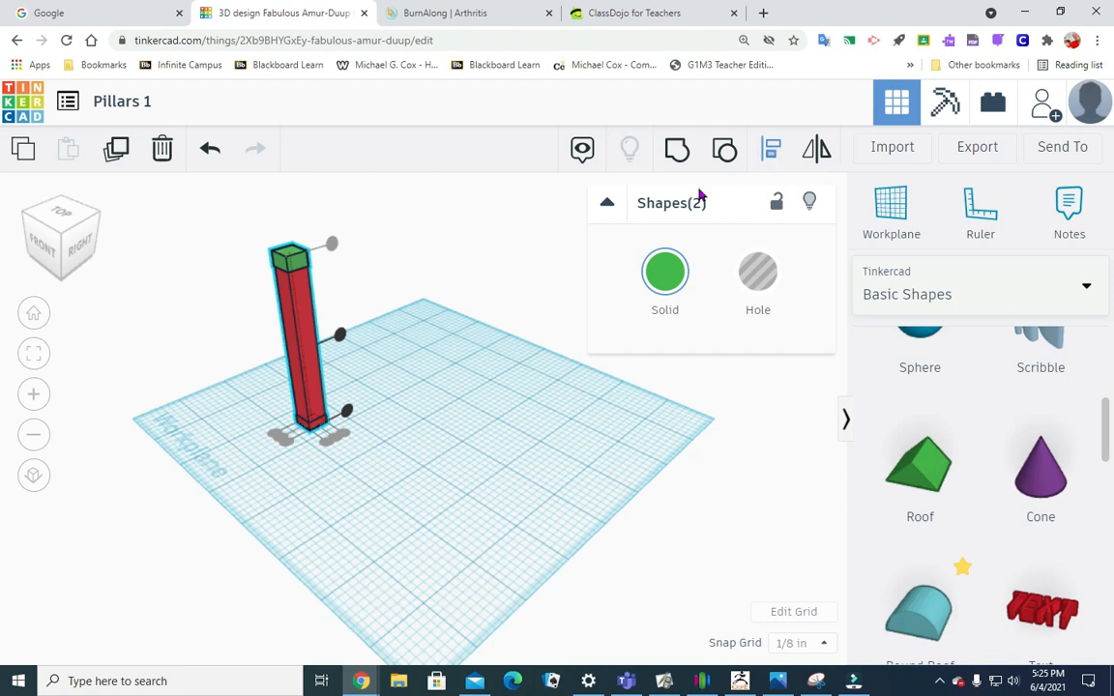
{"action": "left_click", "coordinate": [436, 229]}
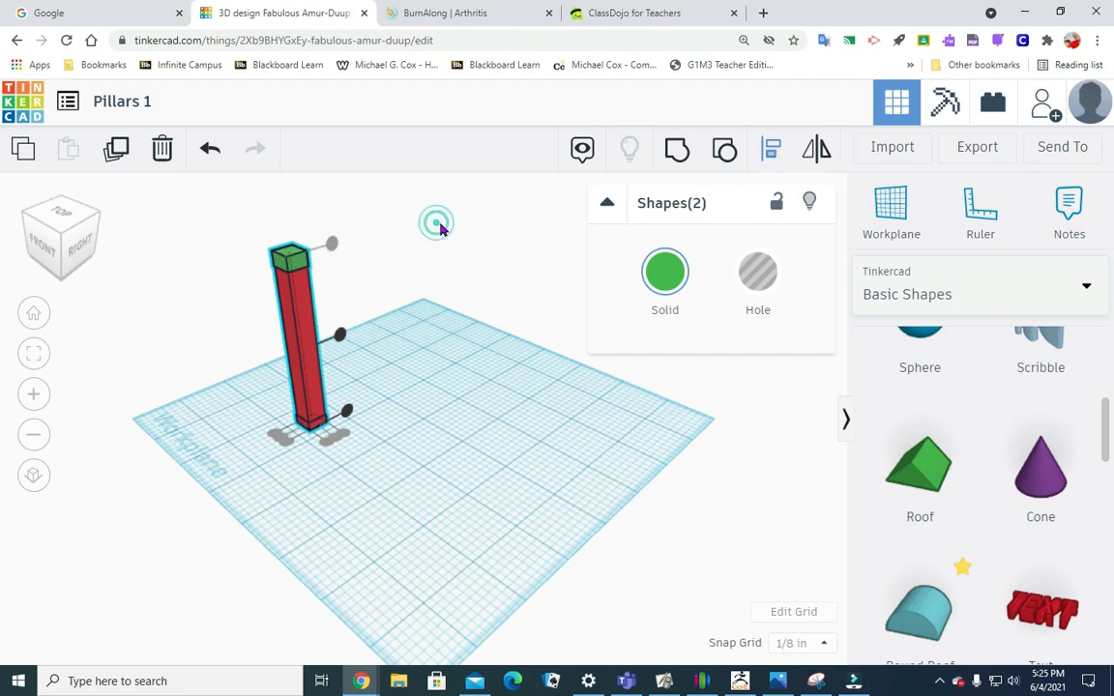
{"action": "left_click", "coordinate": [53, 214]}
{"action": "left_click_drag", "start_coordinate": [231, 485], "coordinate": [411, 580]}
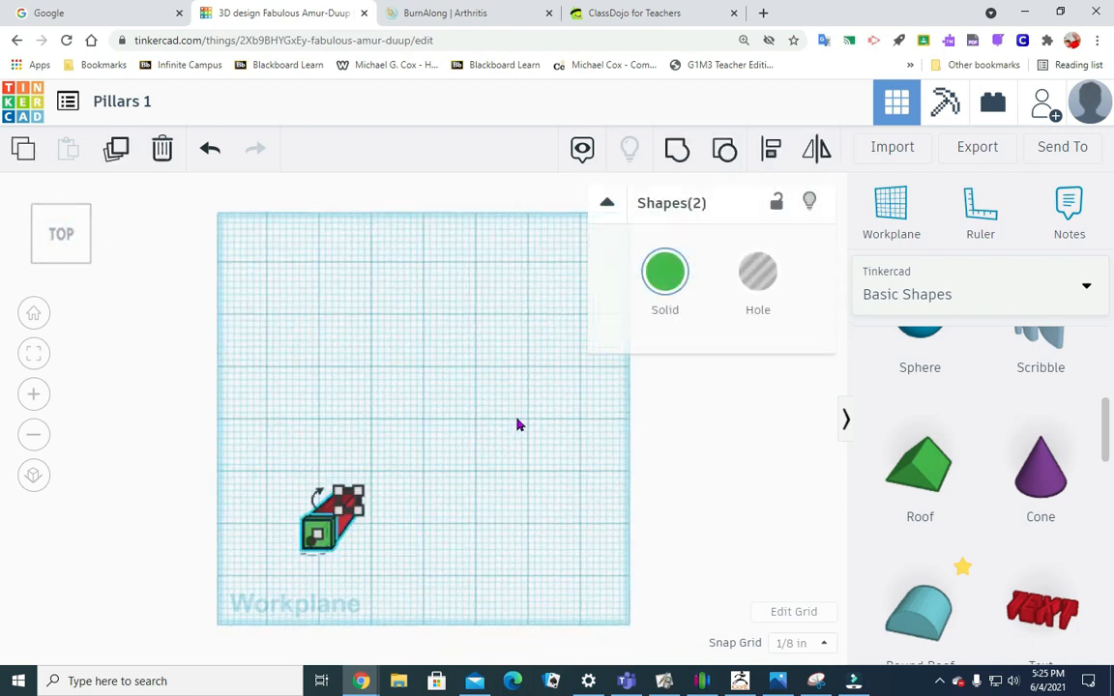
{"action": "left_click", "coordinate": [771, 148]}
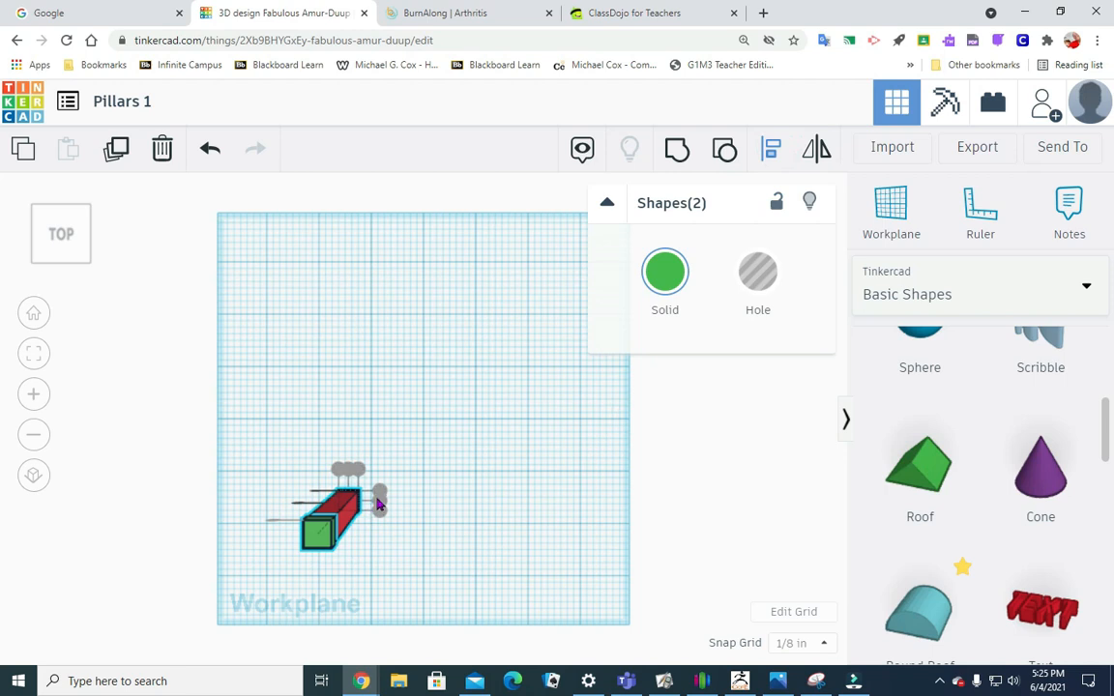
{"action": "left_click", "coordinate": [429, 568]}
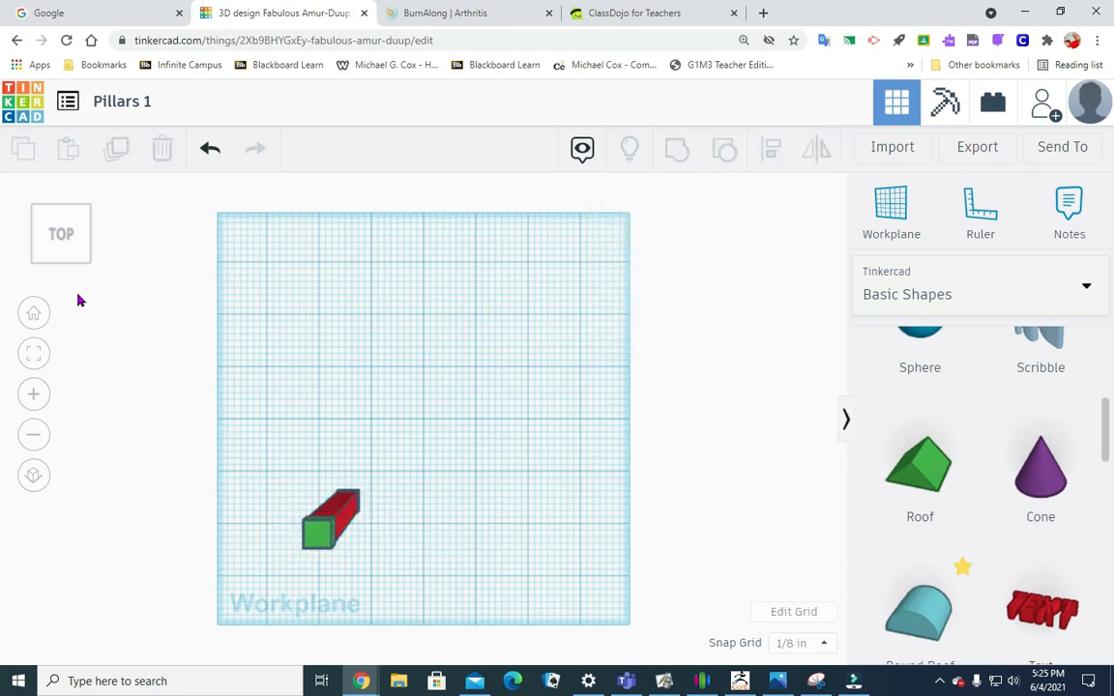
{"action": "left_click", "coordinate": [88, 257]}
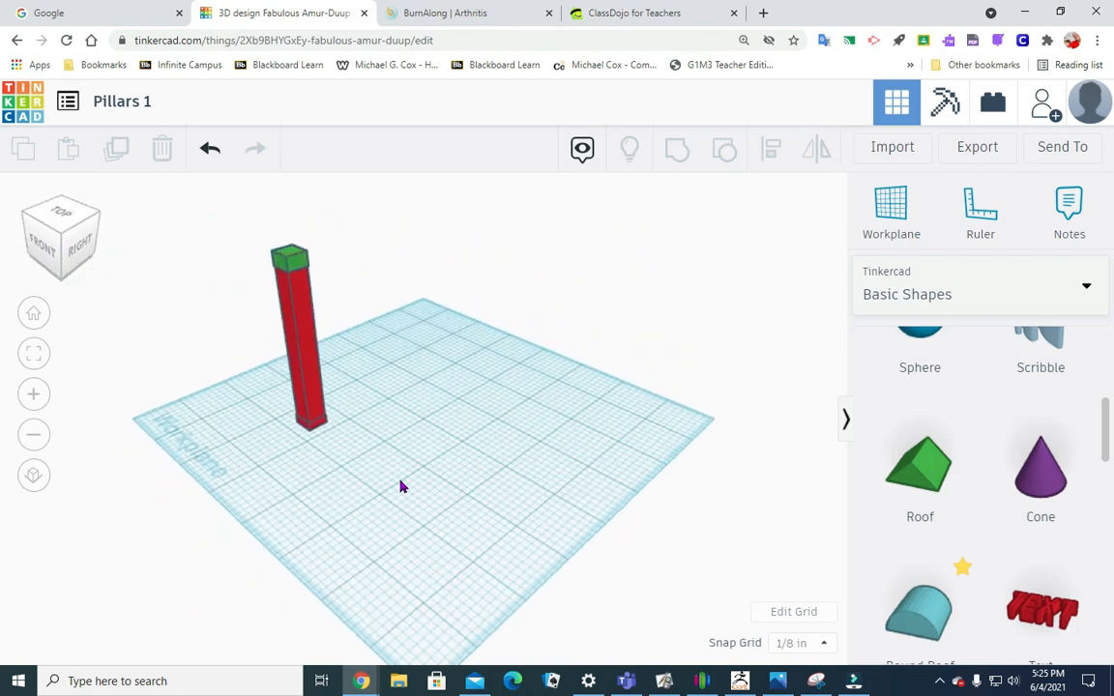
{"action": "left_click_drag", "start_coordinate": [501, 515], "coordinate": [441, 514]}
{"action": "left_click", "coordinate": [507, 419]}
{"action": "left_click", "coordinate": [787, 331]}
{"action": "left_click", "coordinate": [289, 263]}
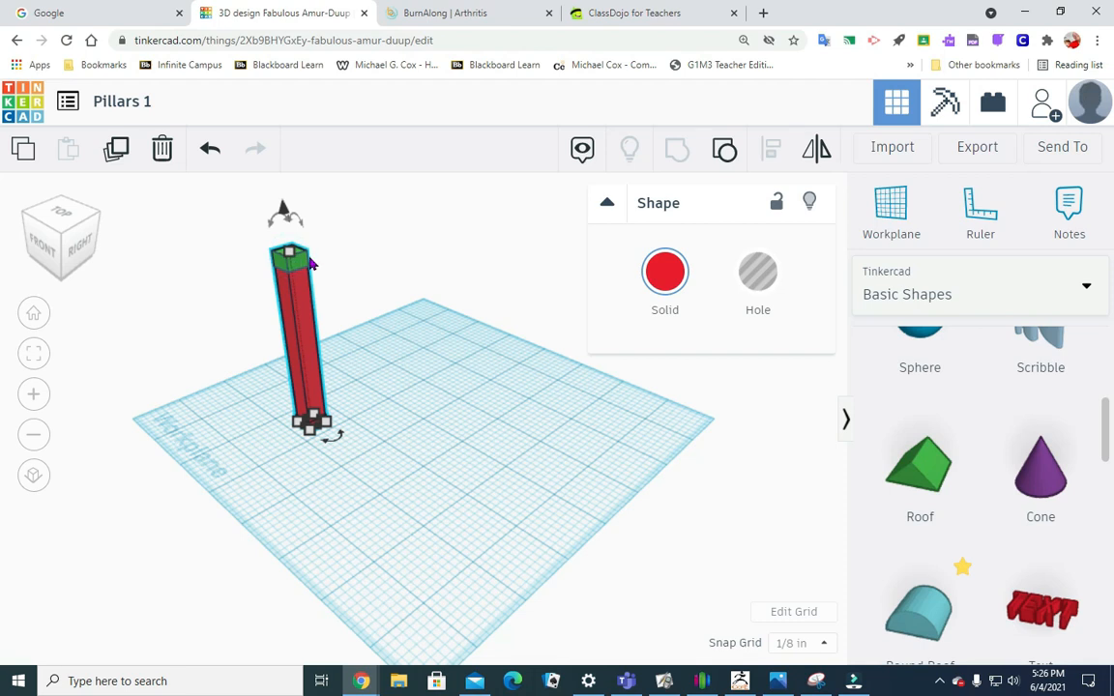
{"action": "left_click", "coordinate": [817, 152]}
{"action": "left_click", "coordinate": [455, 227]}
{"action": "left_click_drag", "start_coordinate": [312, 239], "coordinate": [294, 265]}
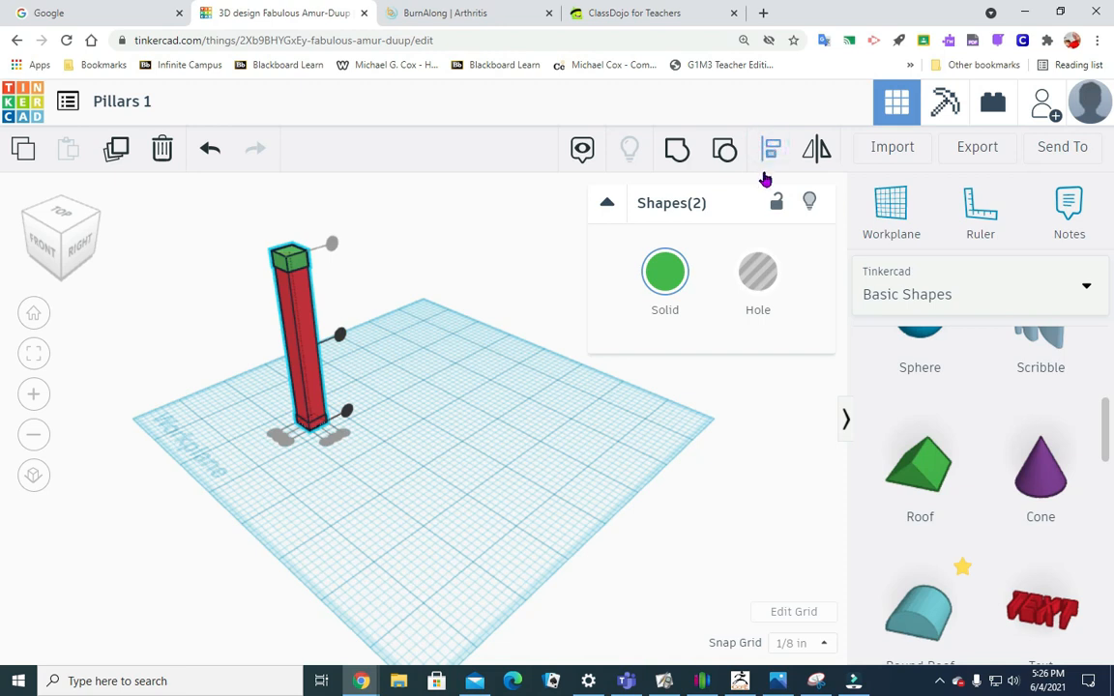
{"action": "left_click", "coordinate": [421, 212]}
{"action": "left_click_drag", "start_coordinate": [257, 236], "coordinate": [407, 274]}
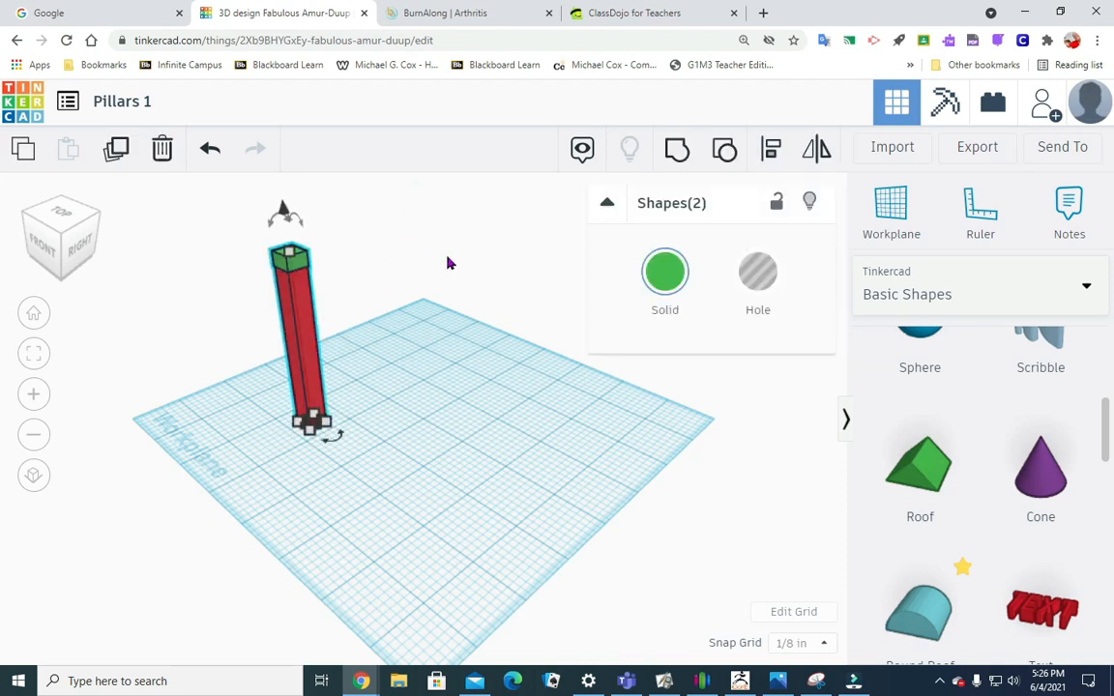
{"action": "left_click", "coordinate": [448, 263]}
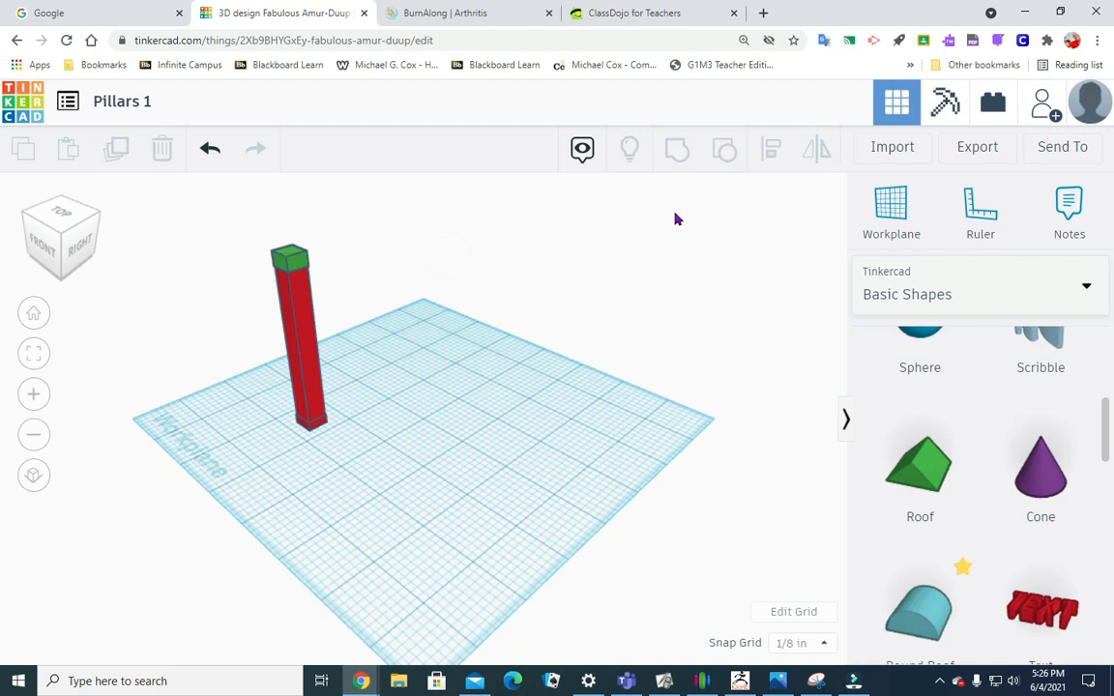
{"action": "left_click_drag", "start_coordinate": [247, 226], "coordinate": [340, 425]}
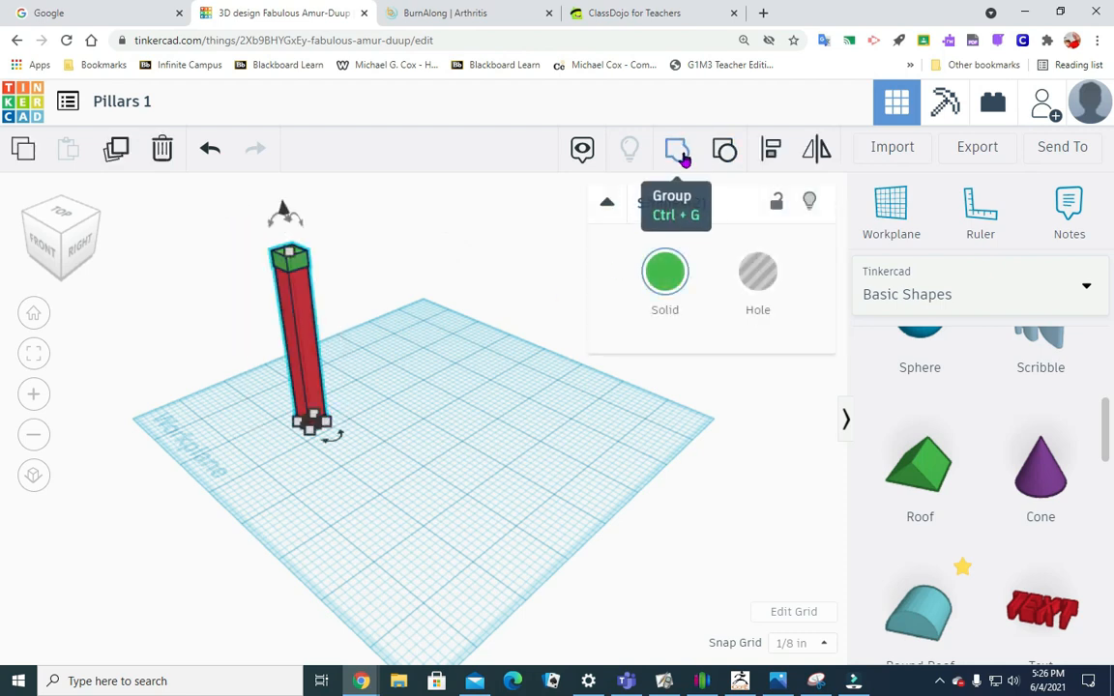
{"action": "left_click", "coordinate": [585, 198]}
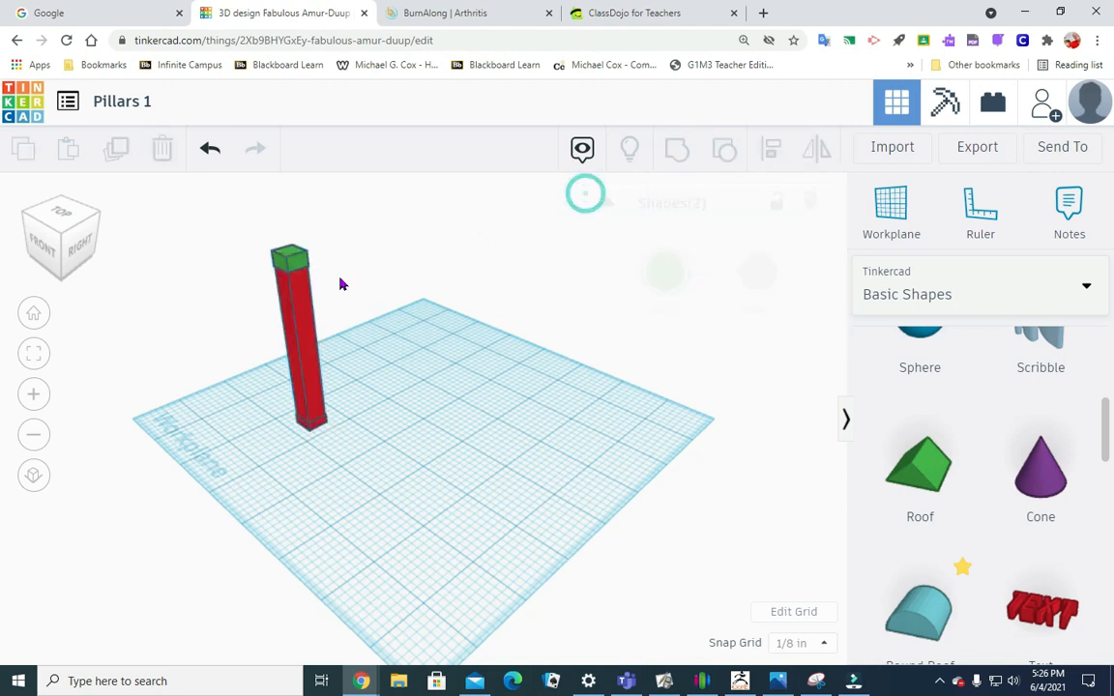
- Move the green top block off the pillar by about 1 1/8 in and -7/8 in, and ungroup the pillar
{"action": "left_click_drag", "start_coordinate": [313, 259], "coordinate": [376, 261]}
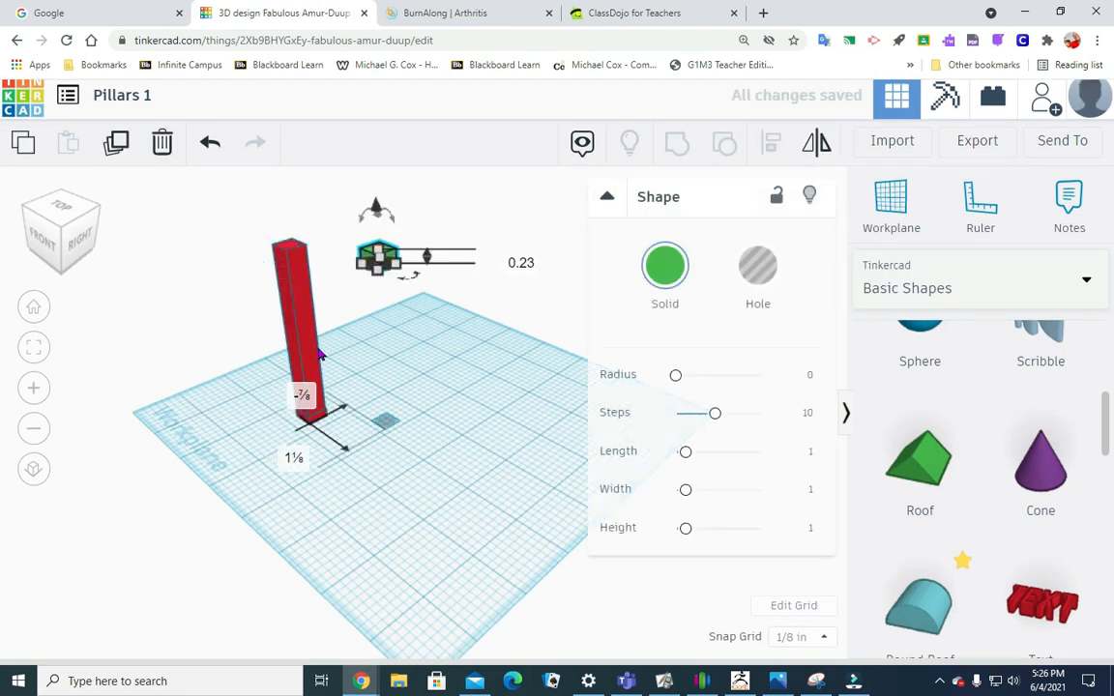
{"action": "left_click", "coordinate": [360, 319]}
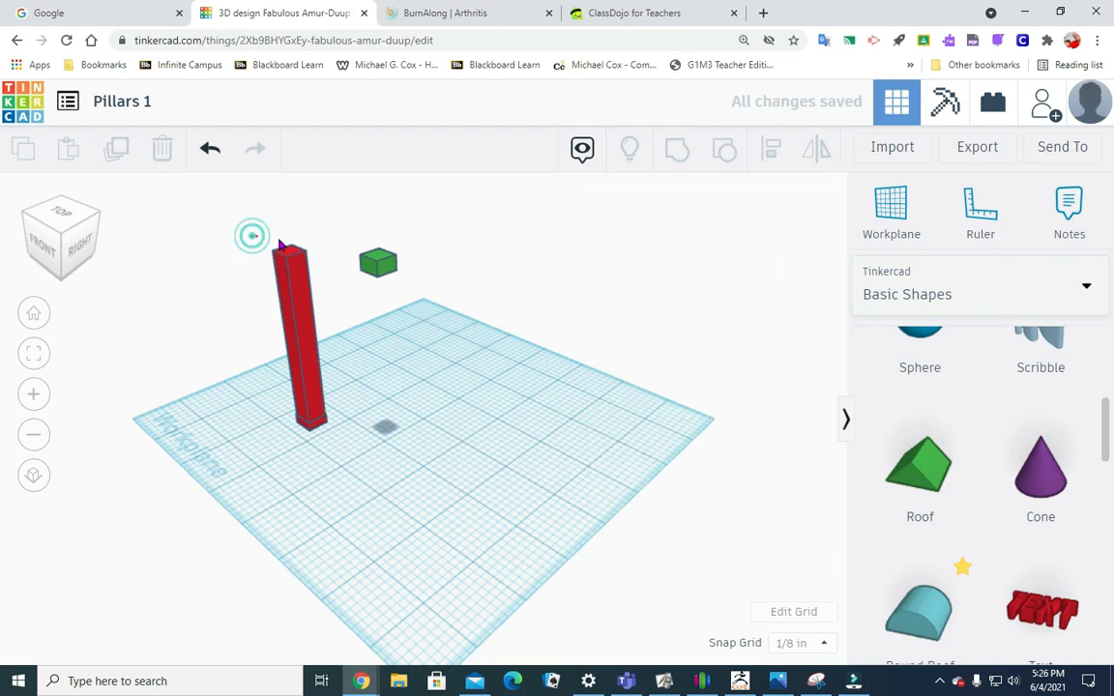
{"action": "left_click", "coordinate": [291, 257]}
{"action": "left_click", "coordinate": [722, 155]}
{"action": "left_click", "coordinate": [440, 380]}
- Move the red pillar with its foot beneath the raised green block and centre-align the two on both horizontal axes
{"action": "left_click_drag", "start_coordinate": [323, 331], "coordinate": [383, 341]}
{"action": "left_click", "coordinate": [339, 232]}
{"action": "left_click_drag", "start_coordinate": [341, 228], "coordinate": [447, 334]}
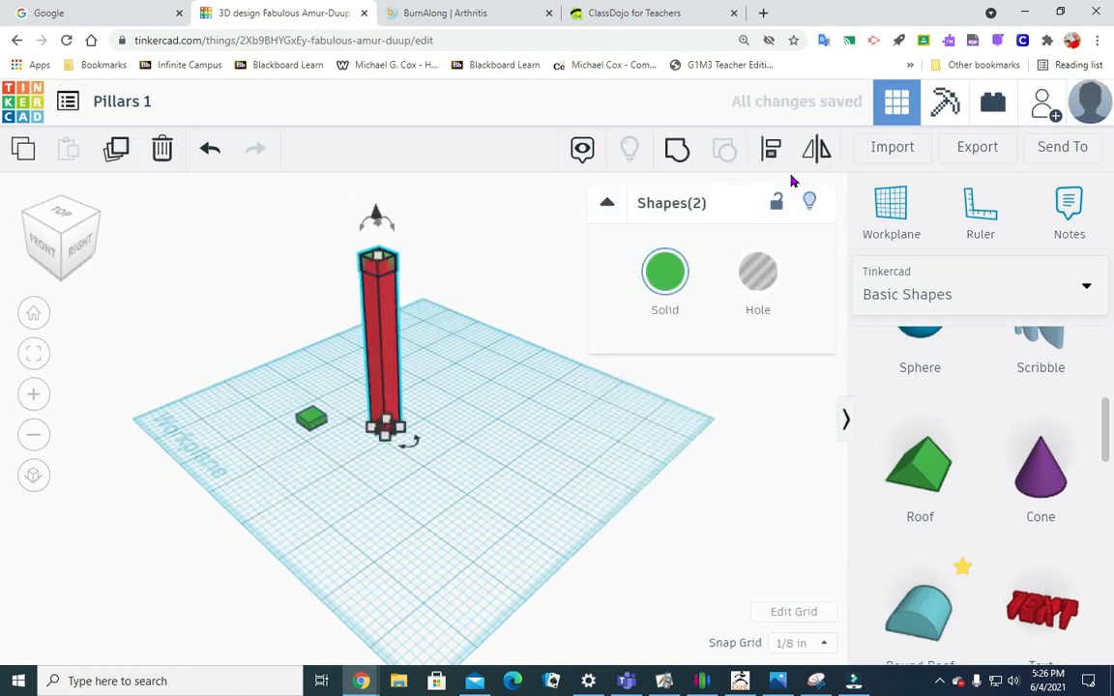
{"action": "left_click", "coordinate": [773, 148]}
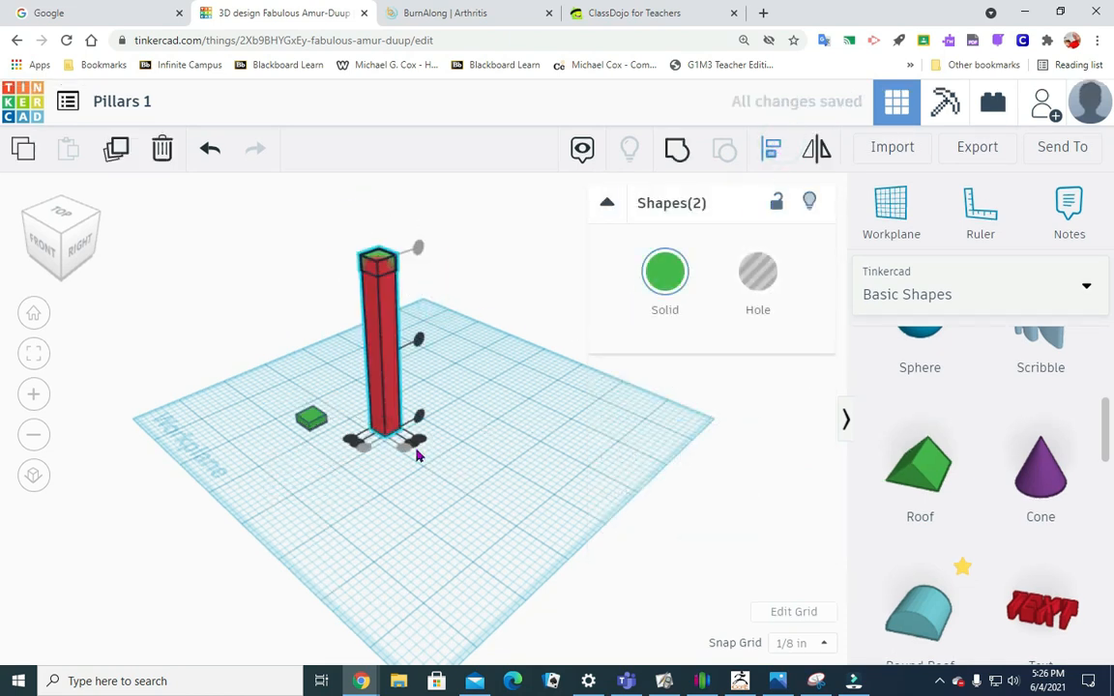
{"action": "left_click", "coordinate": [355, 445]}
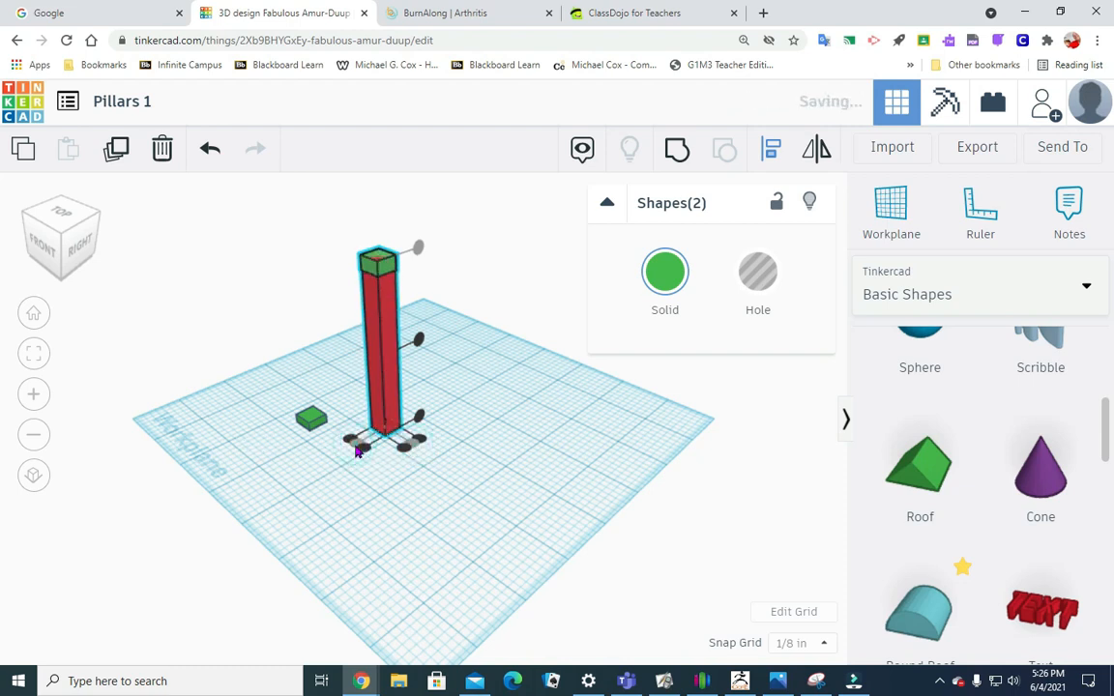
- Group the red pillar with the green top block into one solid shape
{"action": "left_click", "coordinate": [358, 257]}
{"action": "left_click_drag", "start_coordinate": [344, 231], "coordinate": [416, 276]}
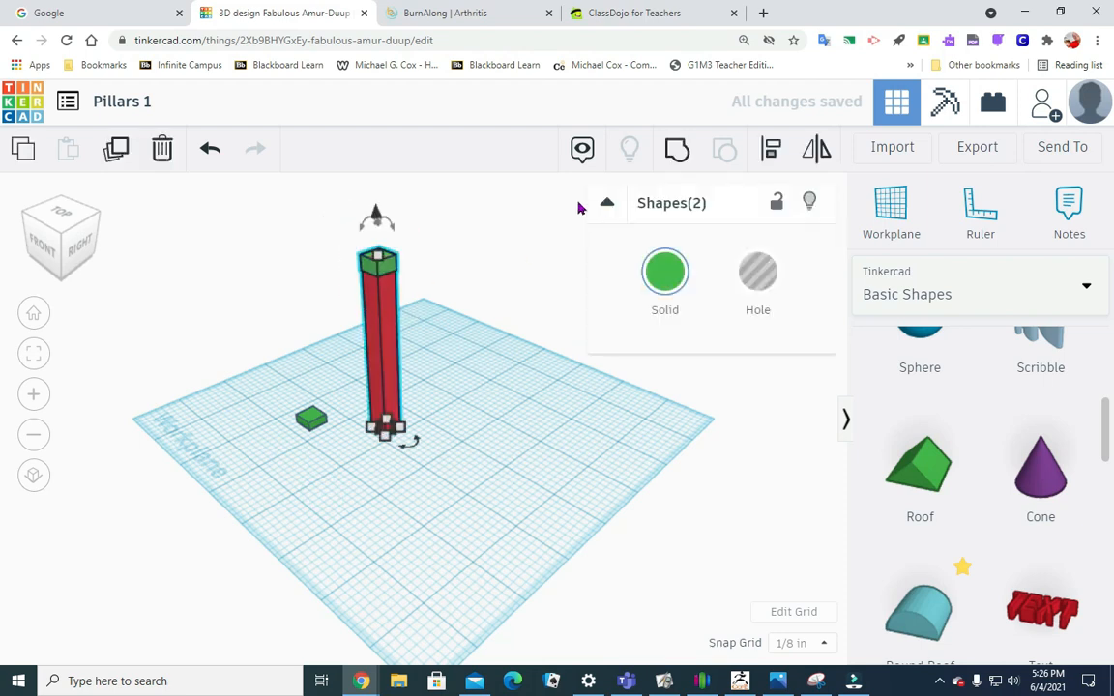
{"action": "left_click", "coordinate": [676, 148]}
{"action": "left_click", "coordinate": [529, 301]}
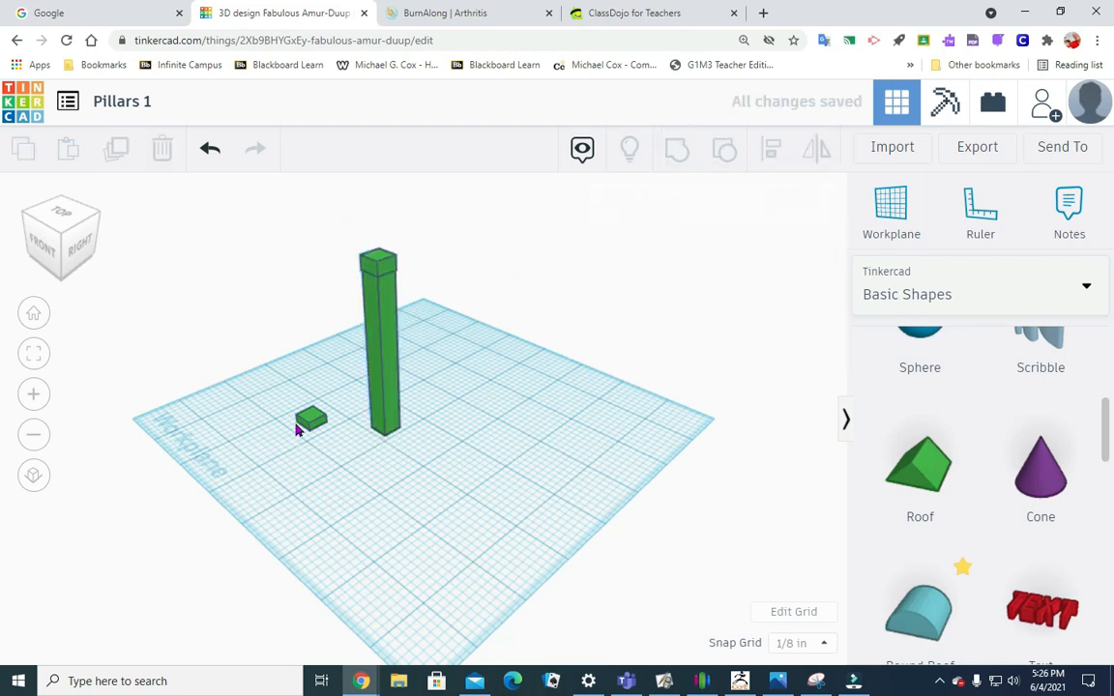
- Move the loose green base block under the grouped pillar, by 1 1/8 in and -7/8 in
{"action": "left_click_drag", "start_coordinate": [311, 426], "coordinate": [380, 431]}
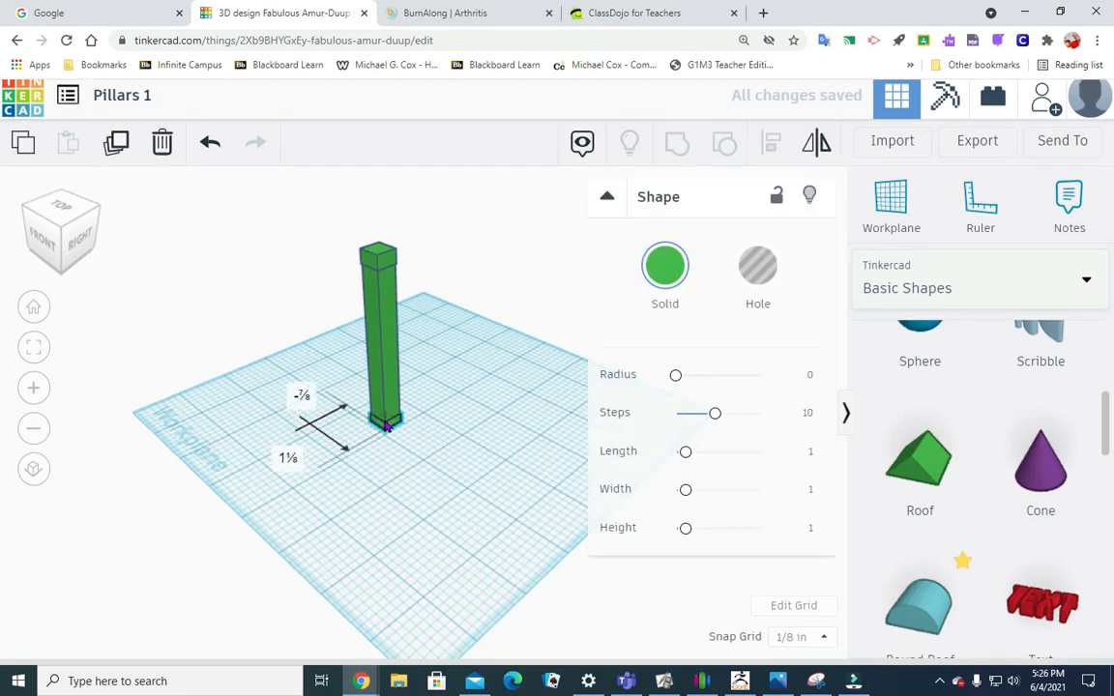
{"action": "key", "text": "ctrl+a"}
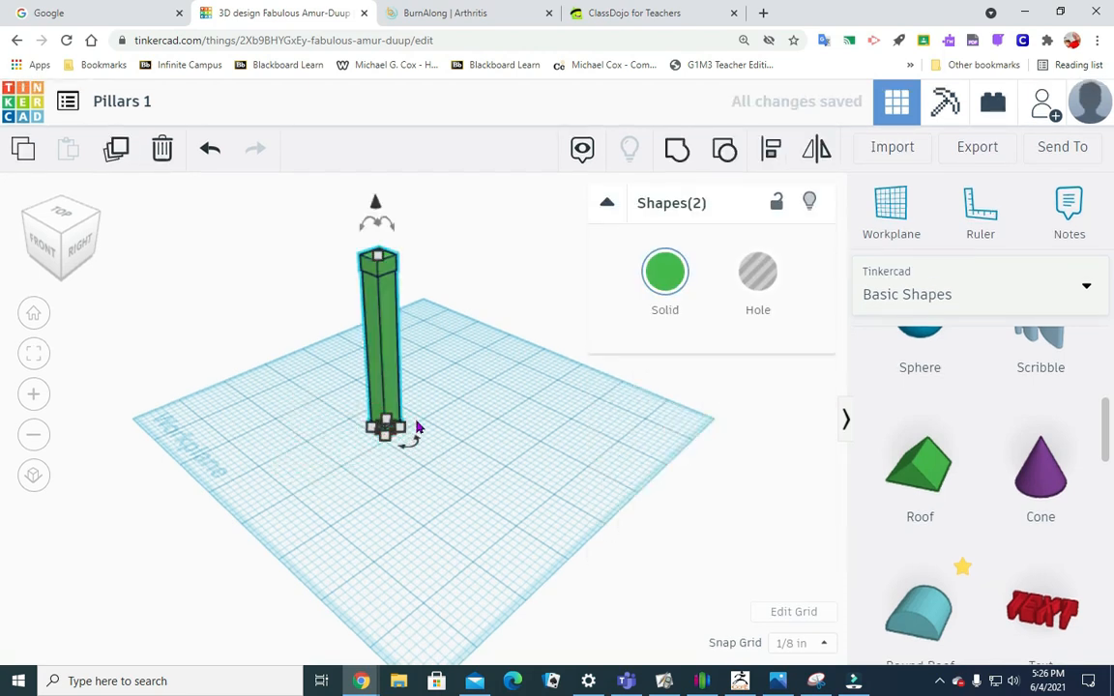
{"action": "left_click", "coordinate": [482, 402]}
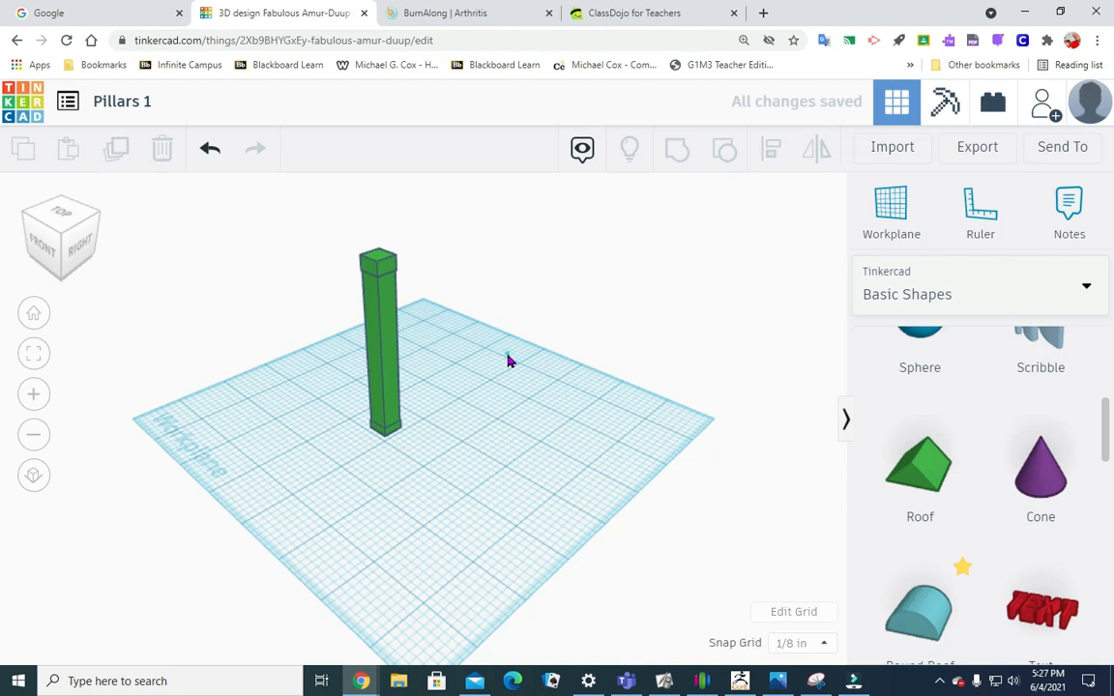
- Examine how the base block fits around the pillar's foot from the sides, a close corner view and above
{"action": "left_click", "coordinate": [79, 257]}
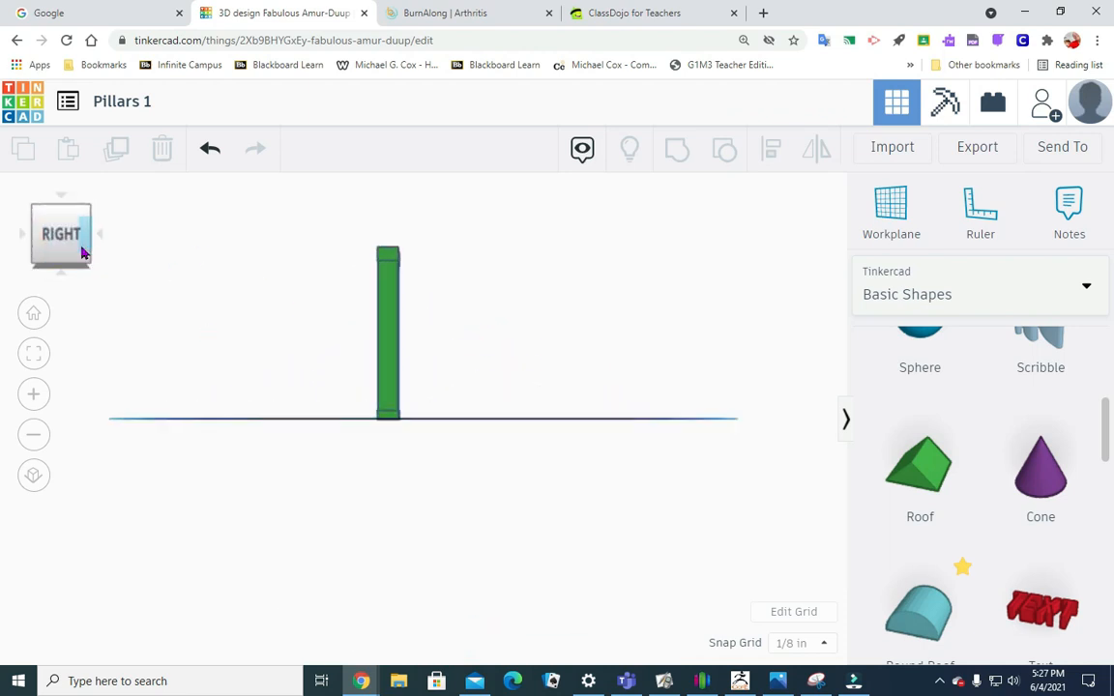
{"action": "left_click", "coordinate": [97, 236]}
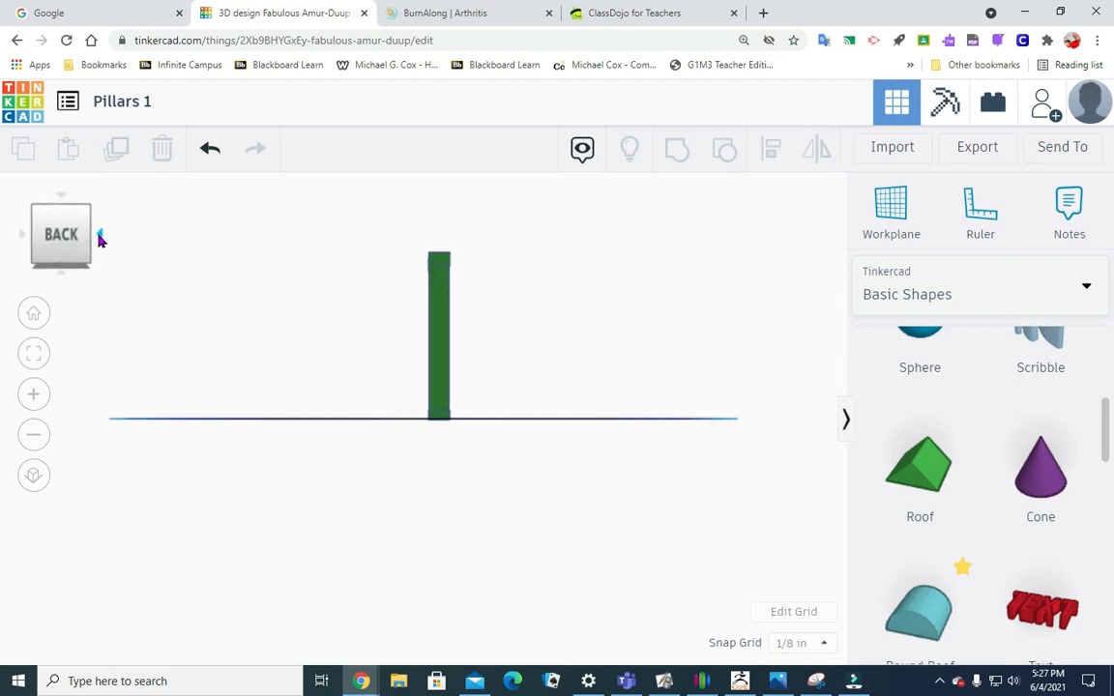
{"action": "left_click", "coordinate": [101, 238]}
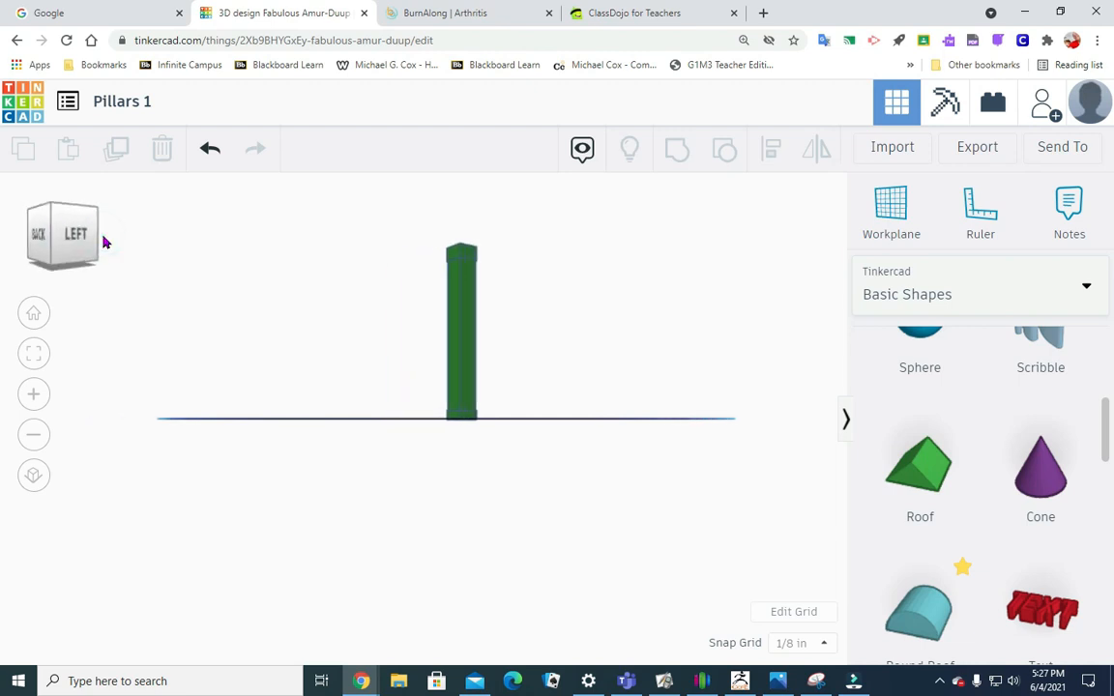
{"action": "scroll", "coordinate": [318, 330], "scroll_direction": "up", "scroll_amount": 5}
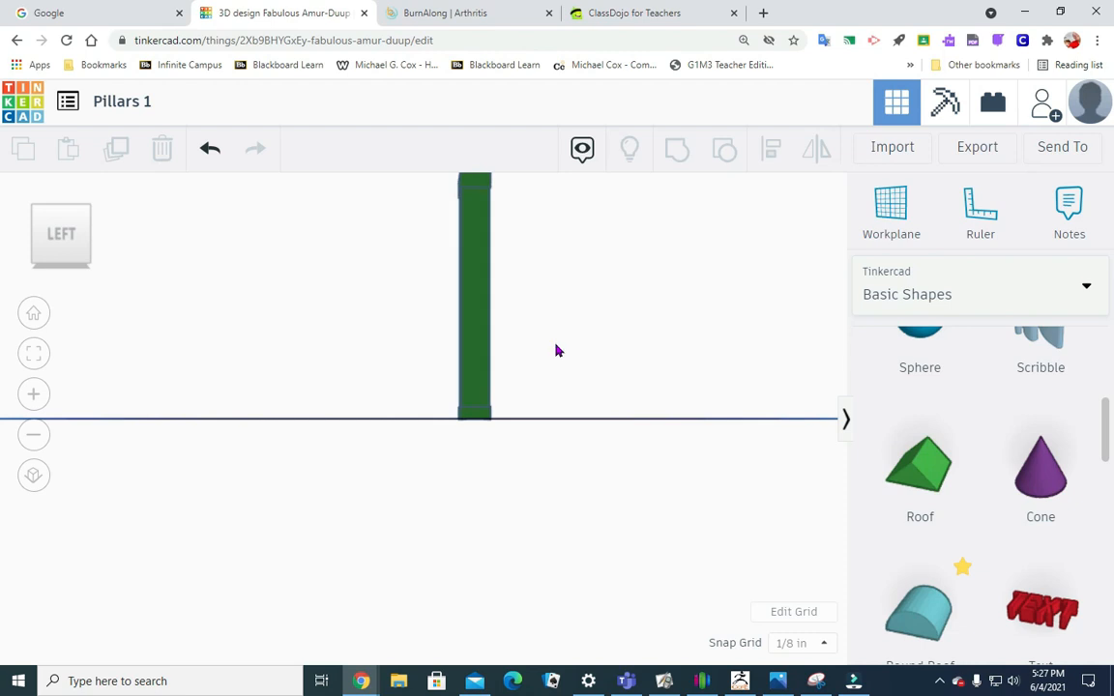
{"action": "scroll", "coordinate": [556, 349], "scroll_direction": "up", "scroll_amount": 3}
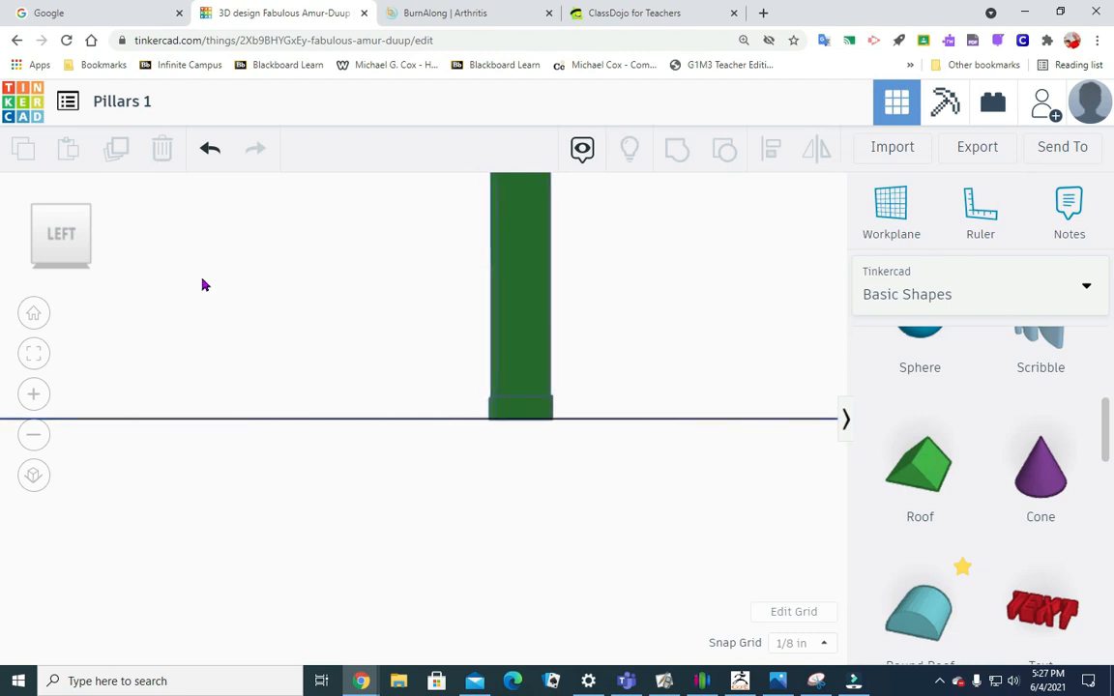
{"action": "left_click", "coordinate": [81, 205]}
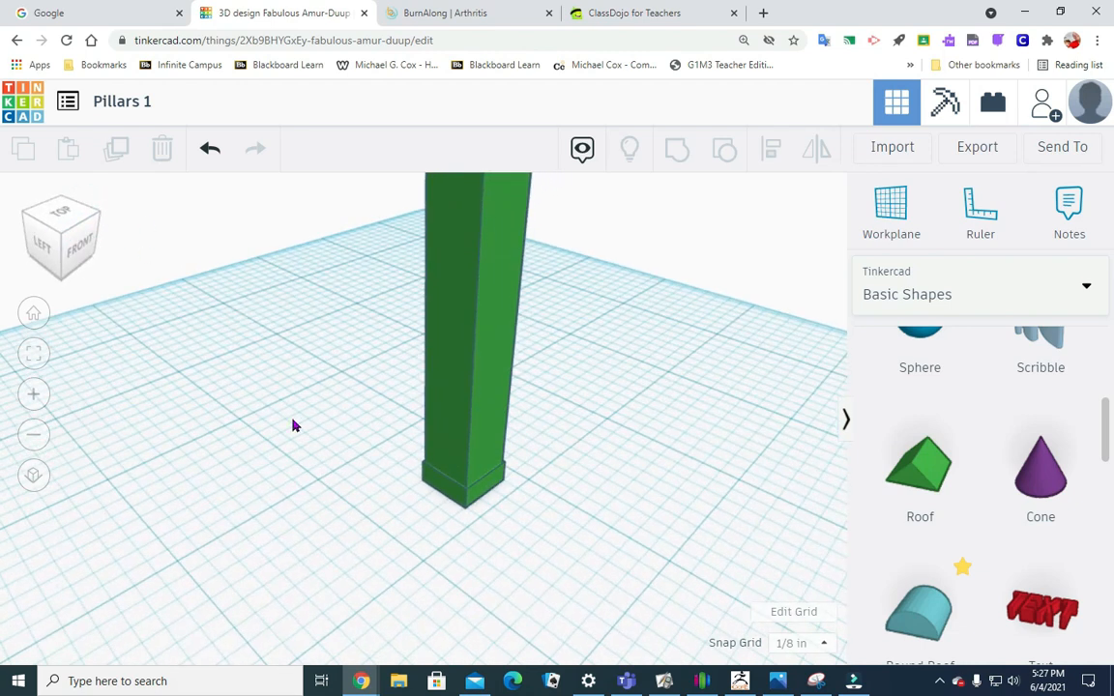
{"action": "scroll", "coordinate": [518, 505], "scroll_direction": "up", "scroll_amount": 5}
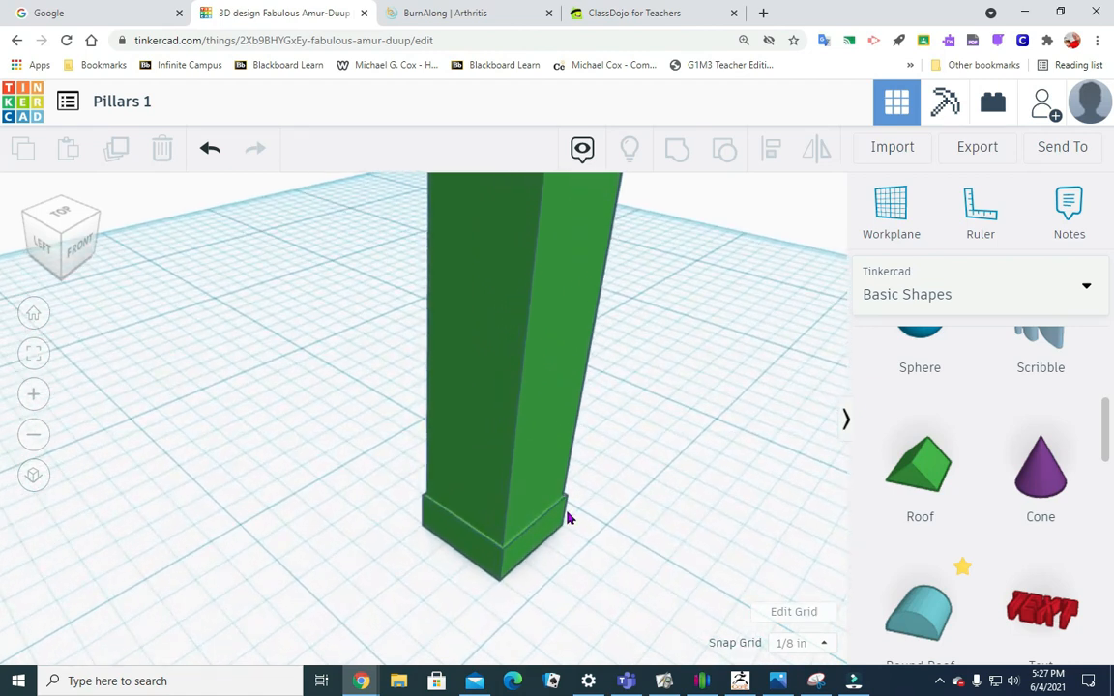
{"action": "scroll", "coordinate": [569, 519], "scroll_direction": "up", "scroll_amount": 1}
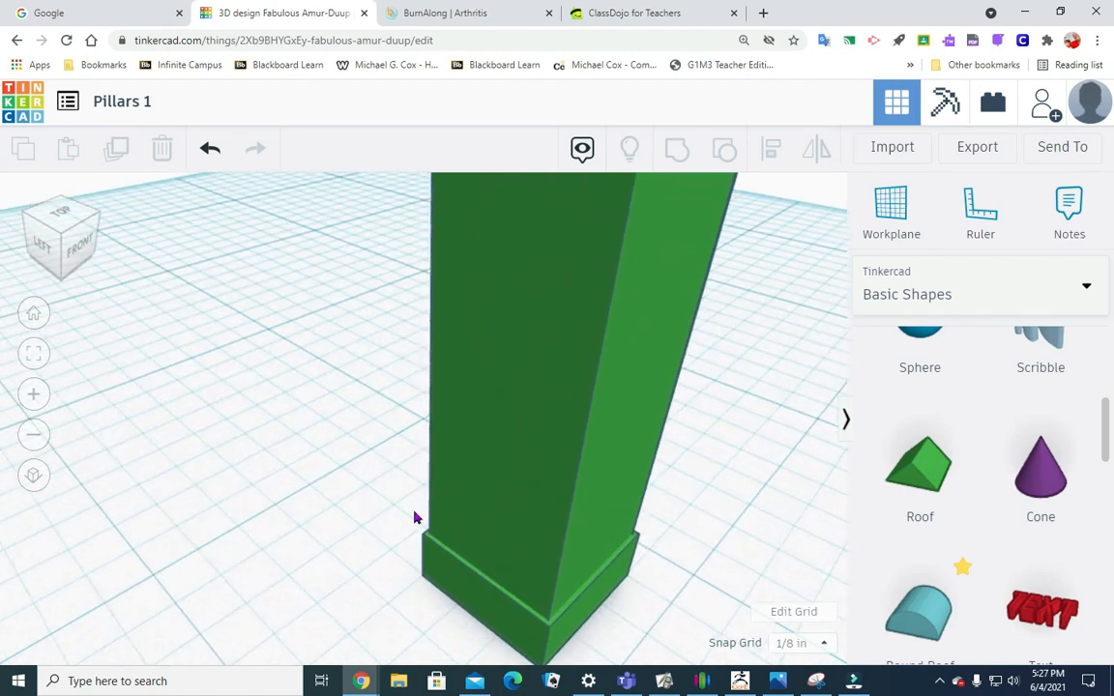
{"action": "left_click", "coordinate": [95, 254]}
{"action": "left_click_drag", "start_coordinate": [91, 256], "coordinate": [114, 267]}
{"action": "left_click", "coordinate": [319, 387]}
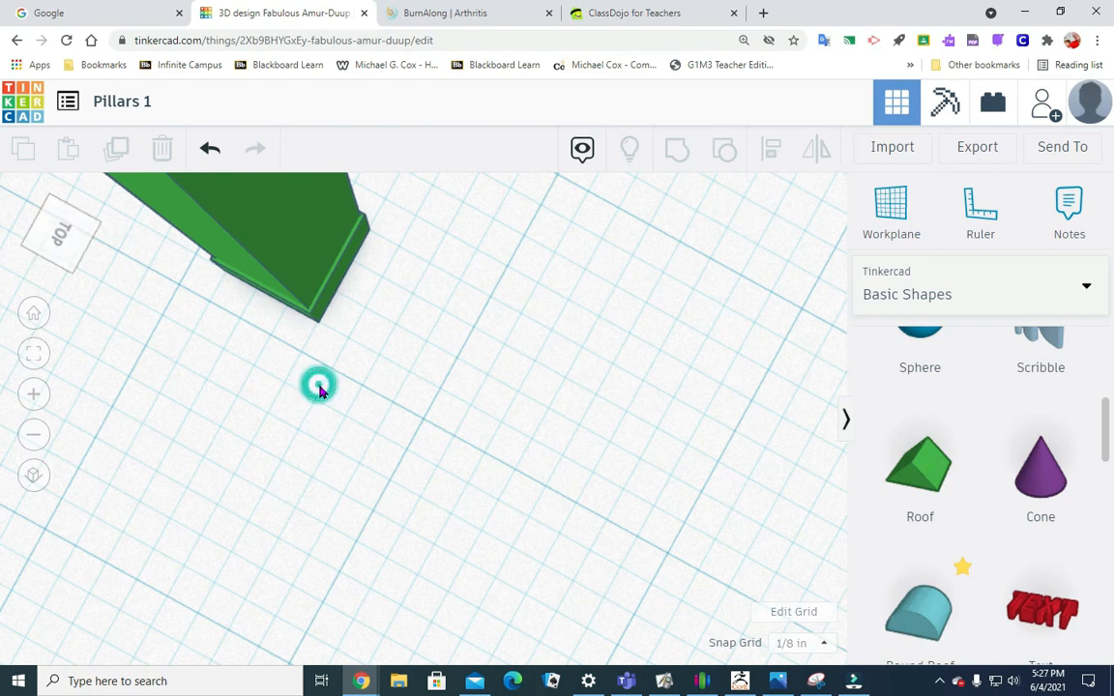
{"action": "left_click_drag", "start_coordinate": [102, 230], "coordinate": [153, 338]}
- Group the base block and the capped pillar into a single shape
{"action": "scroll", "coordinate": [300, 397], "scroll_direction": "down", "scroll_amount": 5}
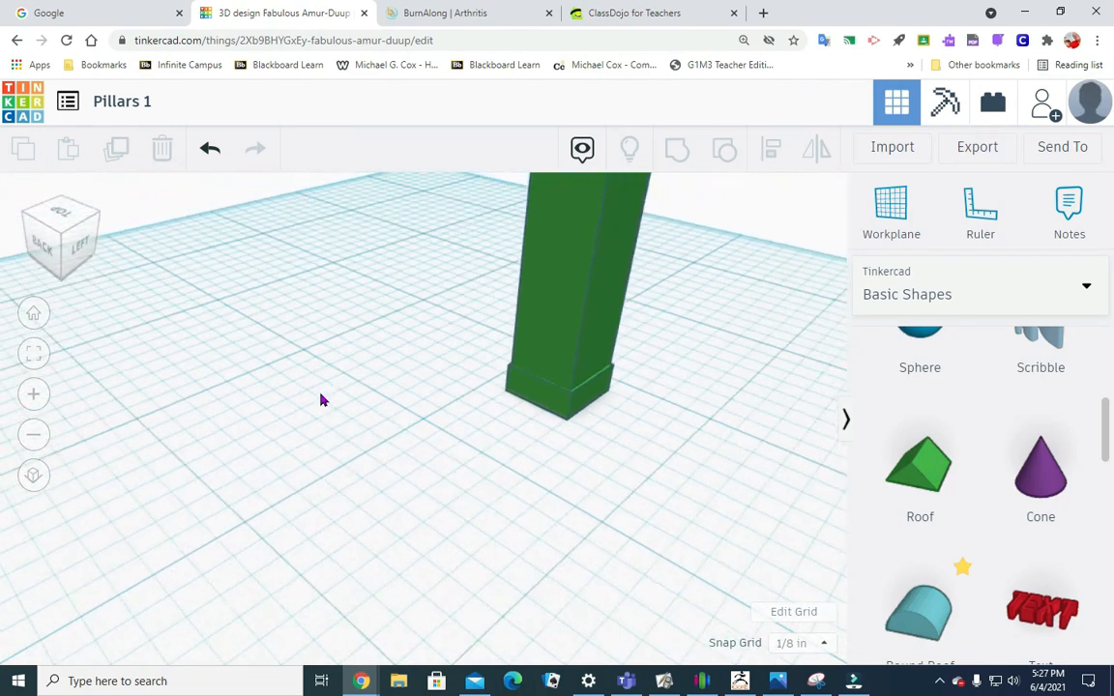
{"action": "scroll", "coordinate": [322, 401], "scroll_direction": "down", "scroll_amount": 2}
{"action": "left_click_drag", "start_coordinate": [424, 450], "coordinate": [545, 182]}
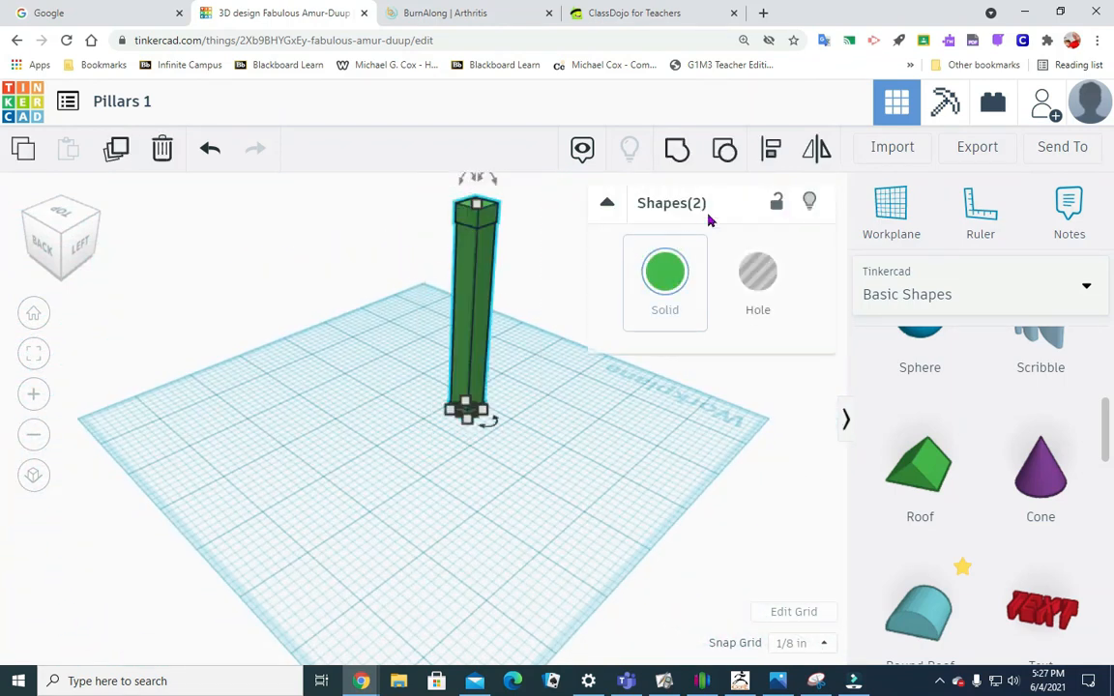
{"action": "left_click", "coordinate": [680, 158]}
{"action": "left_click", "coordinate": [539, 406]}
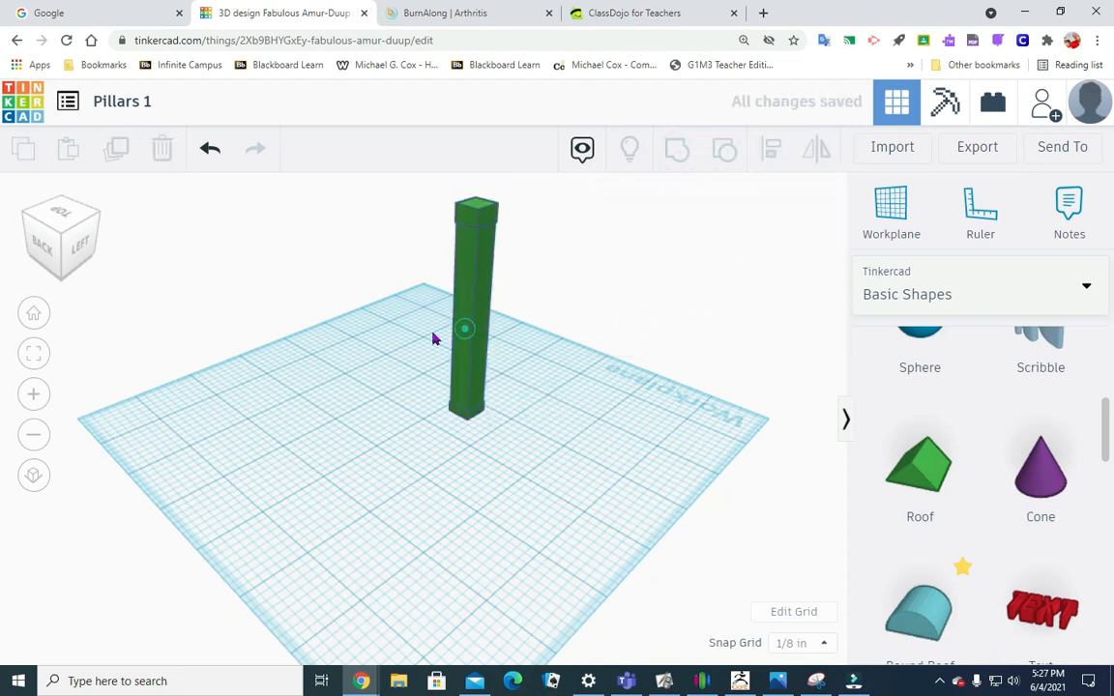
- Move the finished pillar across the workplane, copy it and paste three duplicates
{"action": "left_click_drag", "start_coordinate": [440, 335], "coordinate": [304, 345]}
{"action": "left_click", "coordinate": [565, 423]}
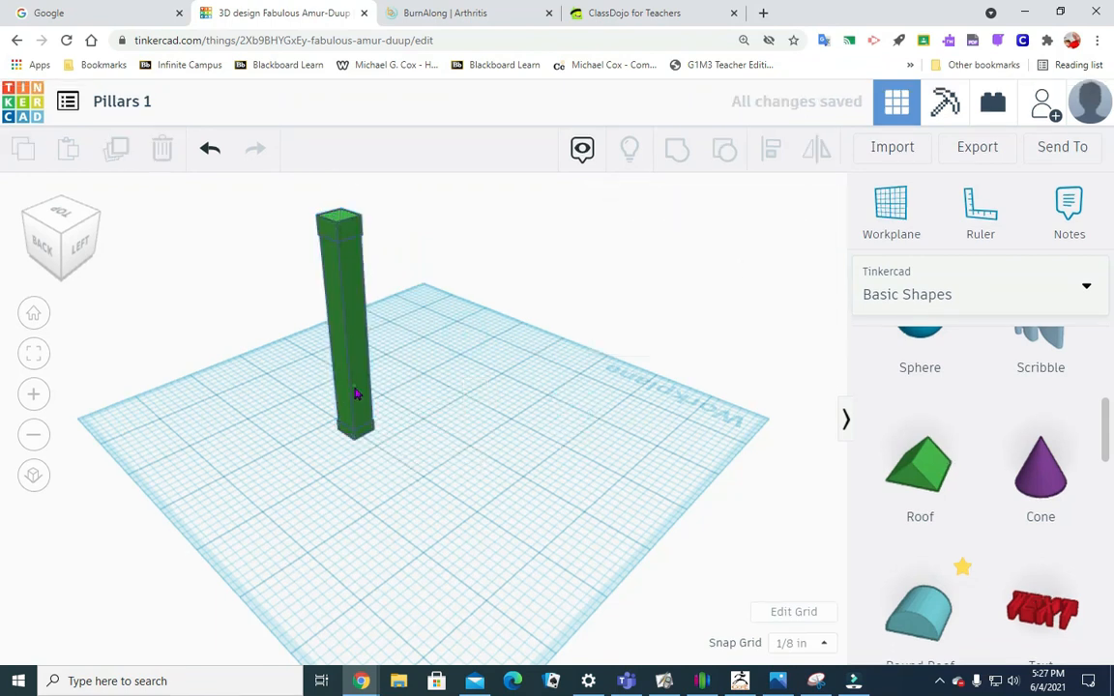
{"action": "left_click", "coordinate": [355, 394]}
{"action": "key", "text": "ctrl+c"}
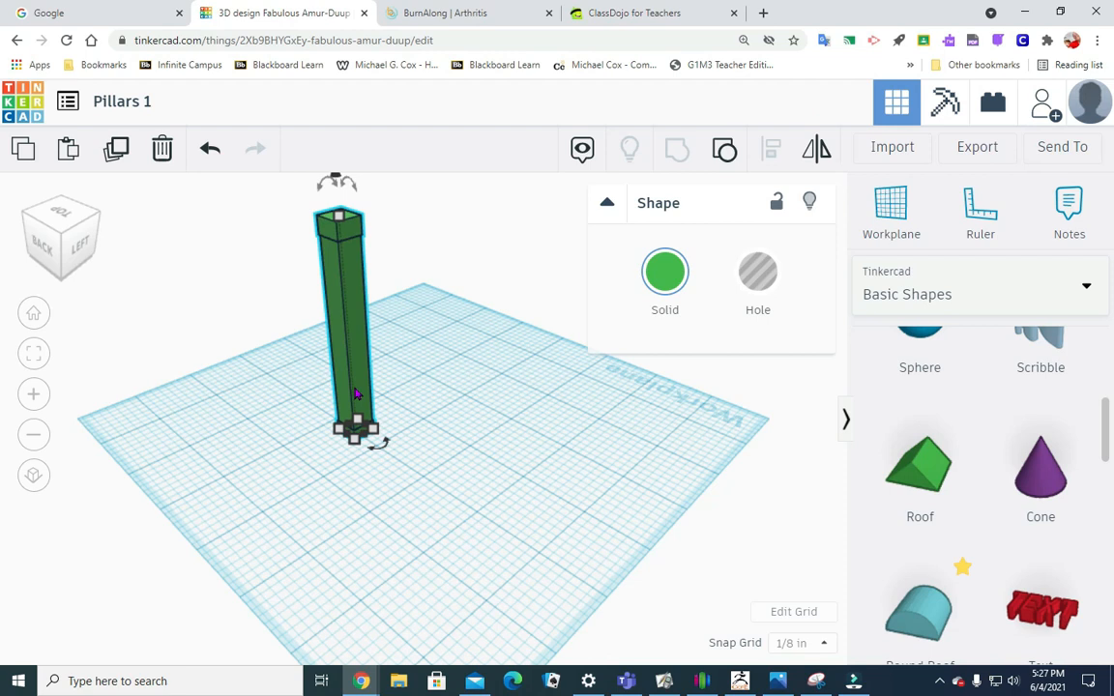
{"action": "key", "text": "ctrl+v"}
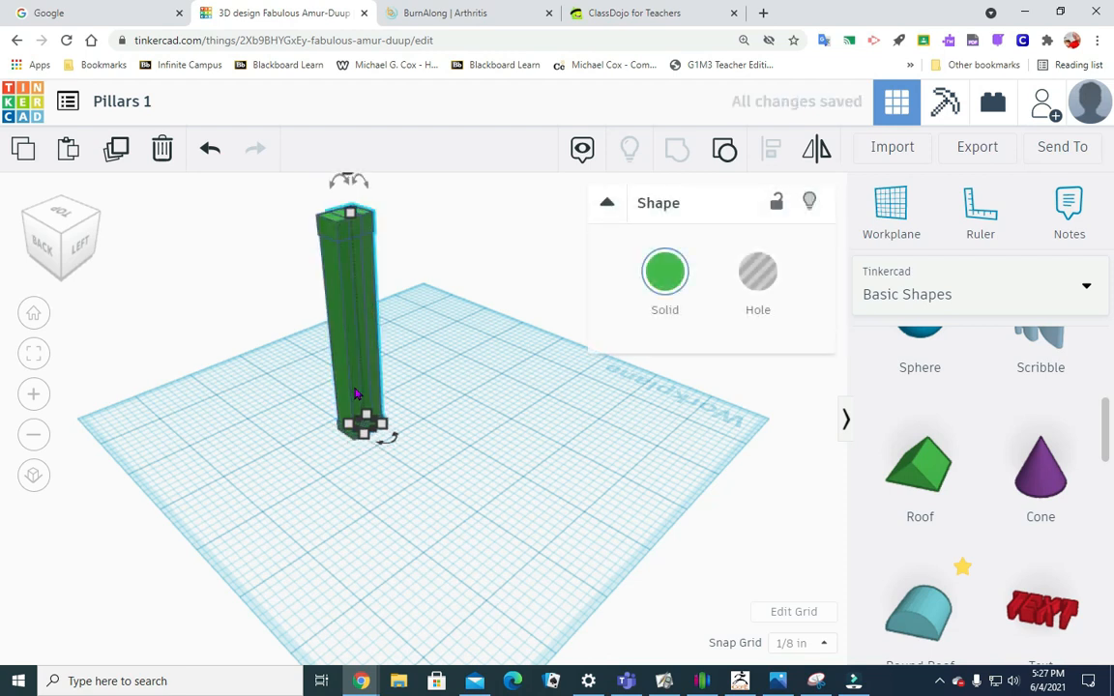
{"action": "key", "text": "ctrl+v"}
{"action": "key", "text": "ctrl+v"}
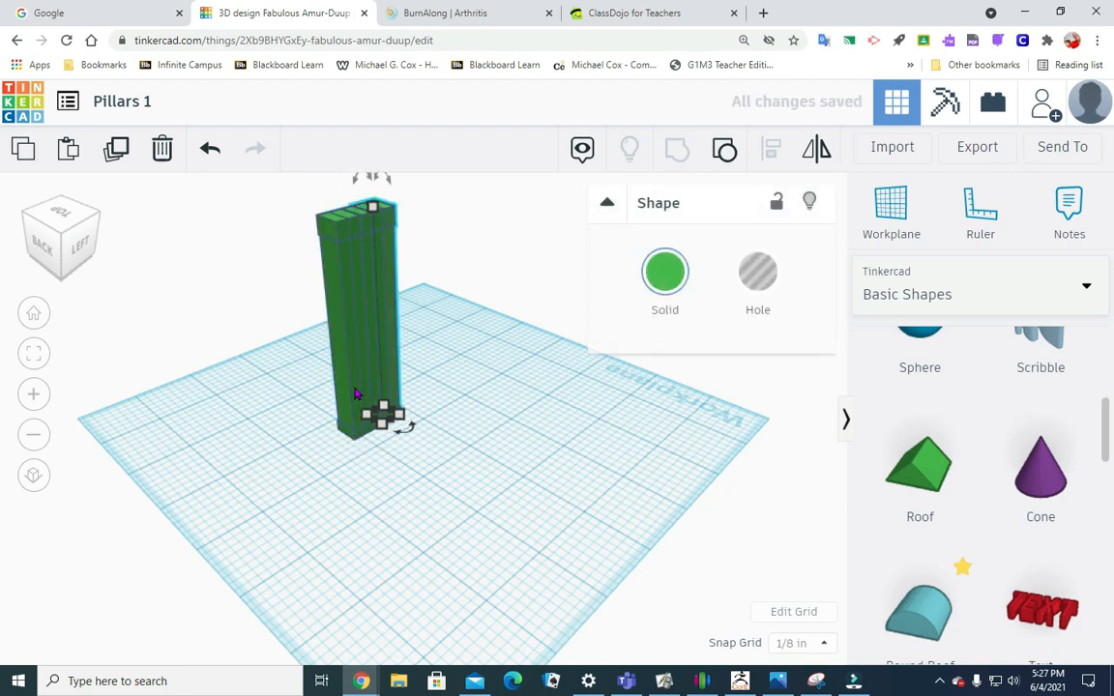
- Spread the pasted pillars apart on the workplane, shifting the nearest one by about -1.312 in and -1 3/4 in
{"action": "left_click", "coordinate": [514, 426]}
{"action": "left_click_drag", "start_coordinate": [391, 362], "coordinate": [281, 443]}
{"action": "left_click_drag", "start_coordinate": [358, 401], "coordinate": [371, 510]}
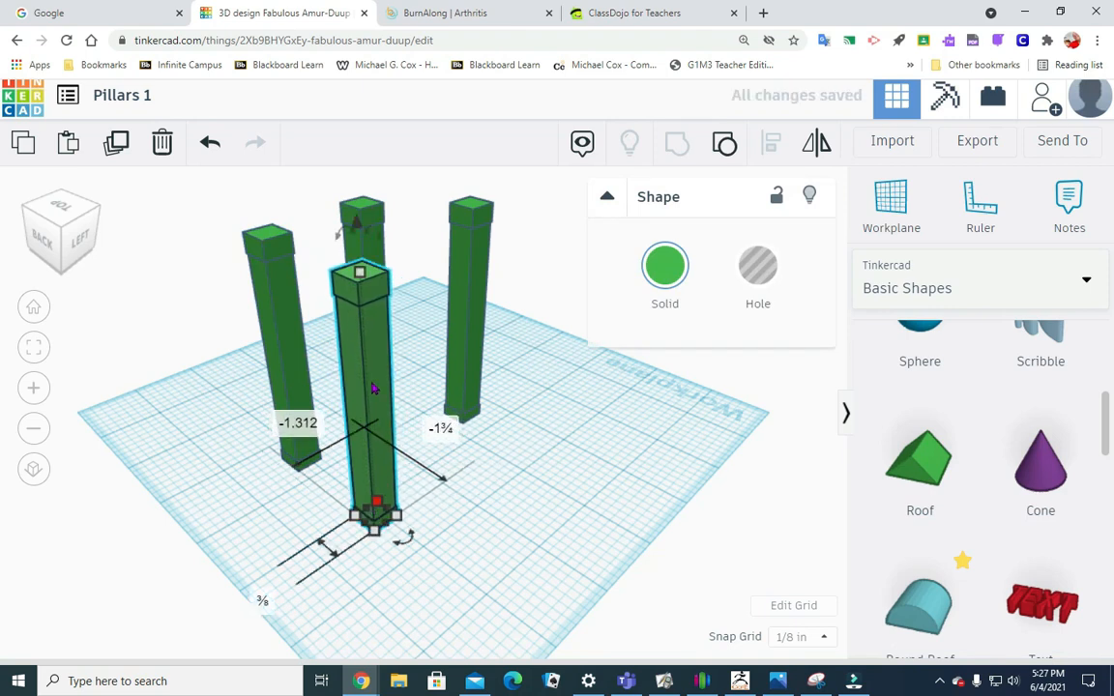
- Reposition three of the pillars so that all four stand close together at the corners of a rough square
{"action": "left_click", "coordinate": [63, 199]}
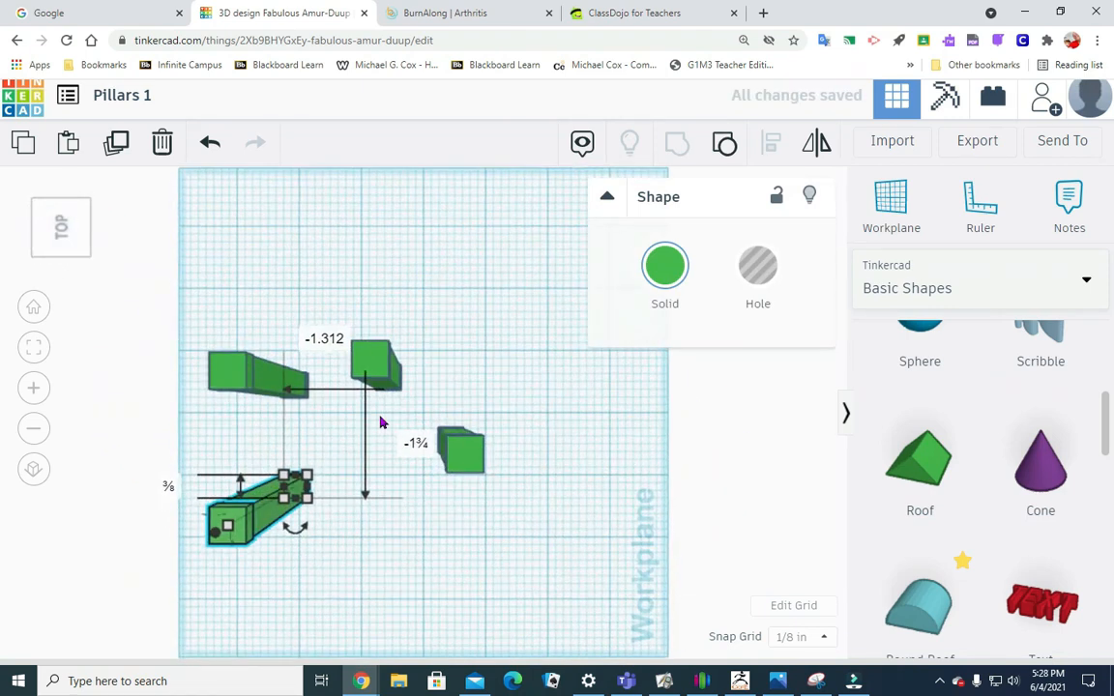
{"action": "left_click_drag", "start_coordinate": [385, 387], "coordinate": [465, 383]}
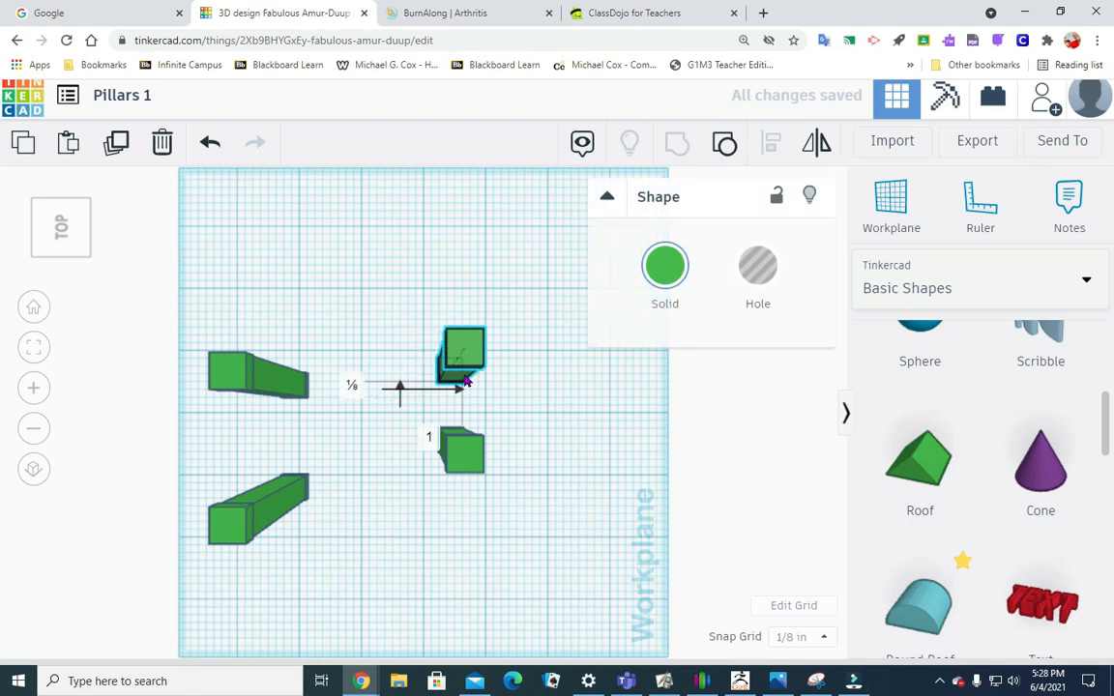
{"action": "left_click_drag", "start_coordinate": [272, 394], "coordinate": [375, 389]}
{"action": "left_click_drag", "start_coordinate": [270, 513], "coordinate": [365, 465]}
{"action": "left_click", "coordinate": [610, 501]}
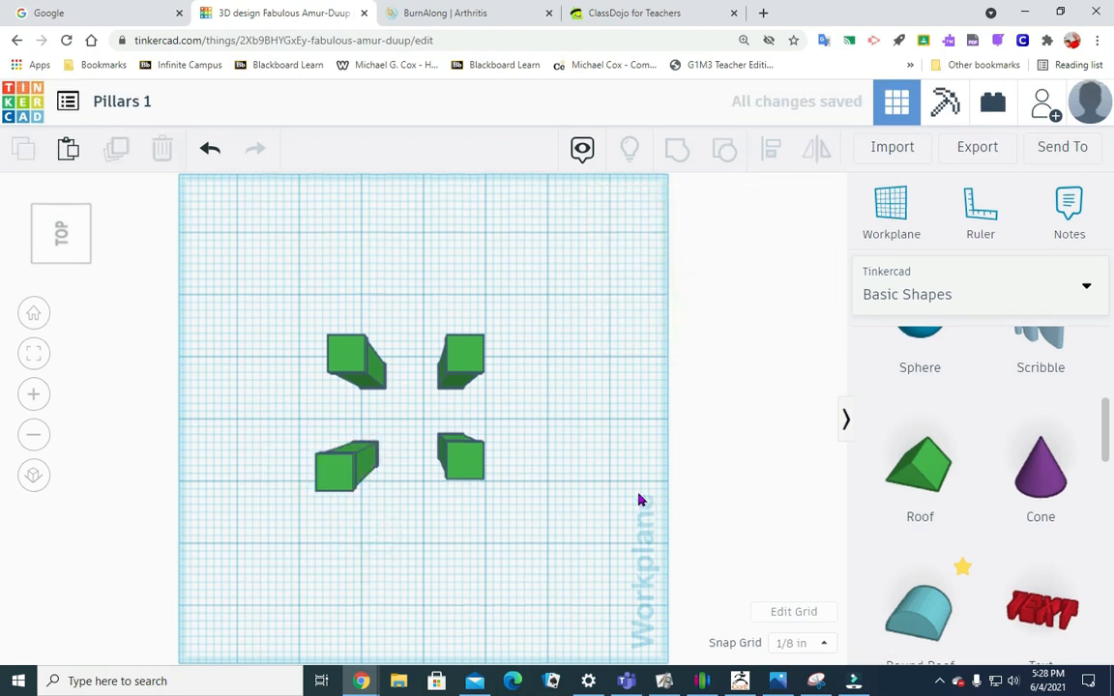
{"action": "left_click", "coordinate": [84, 257]}
{"action": "left_click", "coordinate": [183, 325]}
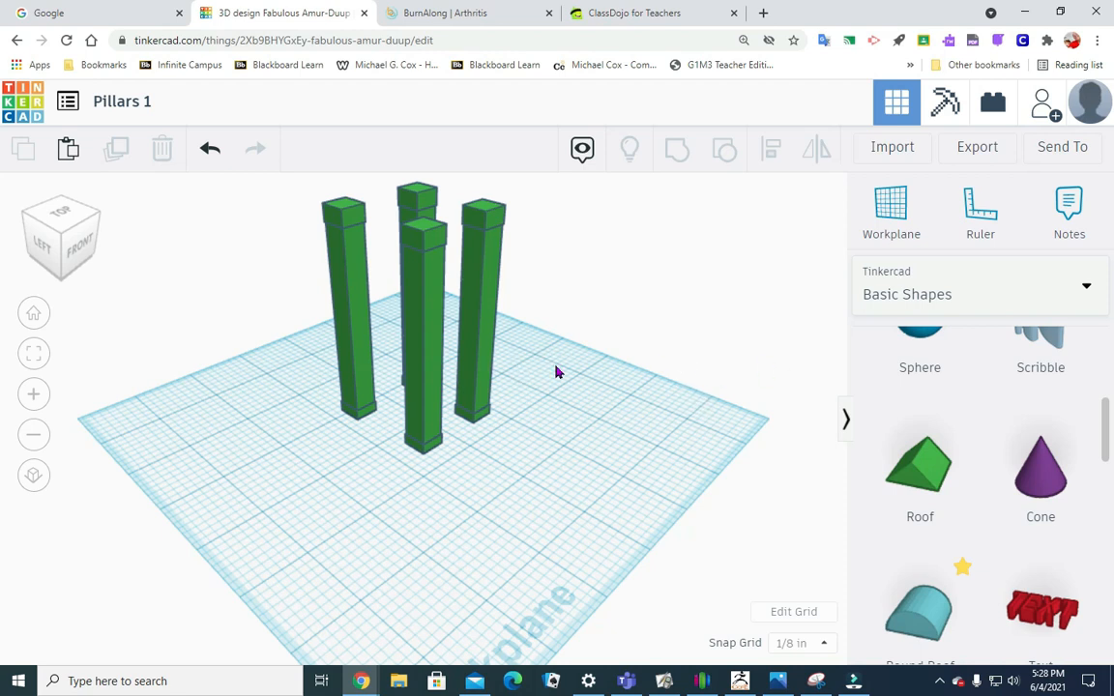
{"action": "left_click", "coordinate": [711, 336]}
{"action": "left_click", "coordinate": [720, 323]}
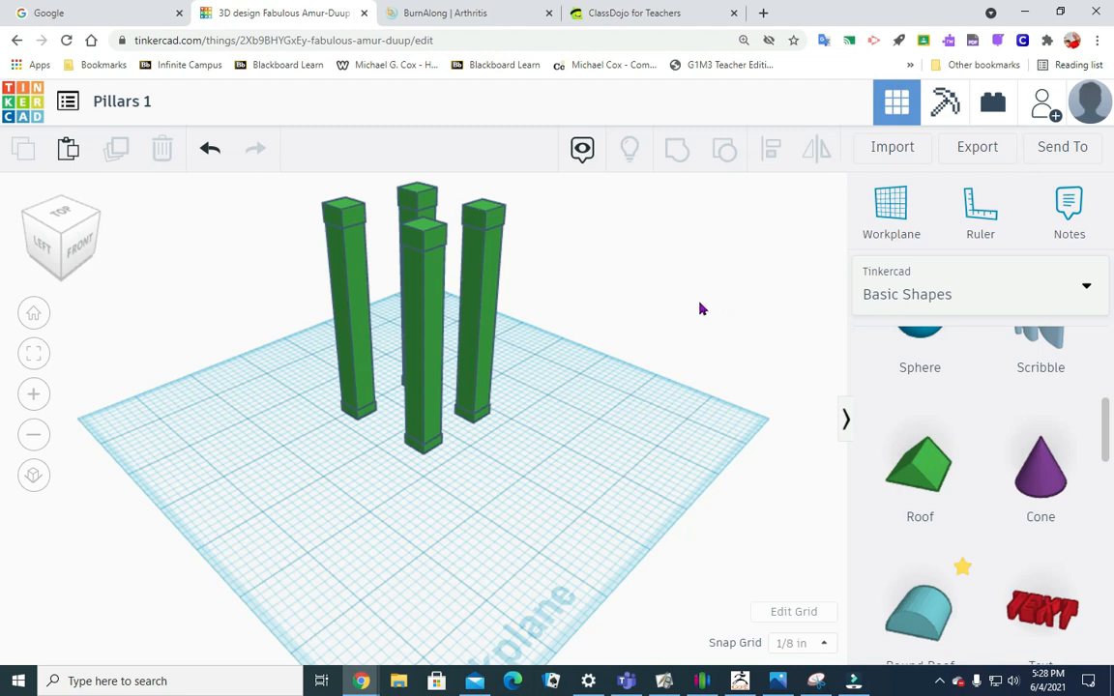